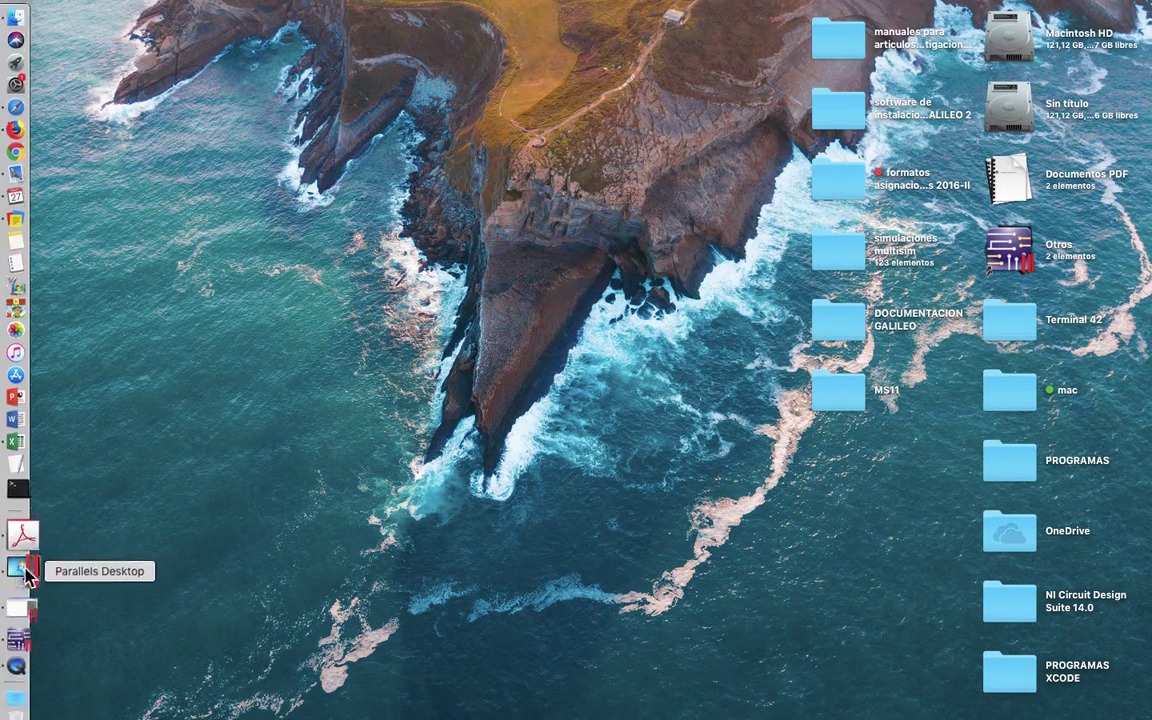
Open the Windows XP virtual machine from Parallels Desktop and bring up the blank Multisim design.
click(27, 570)
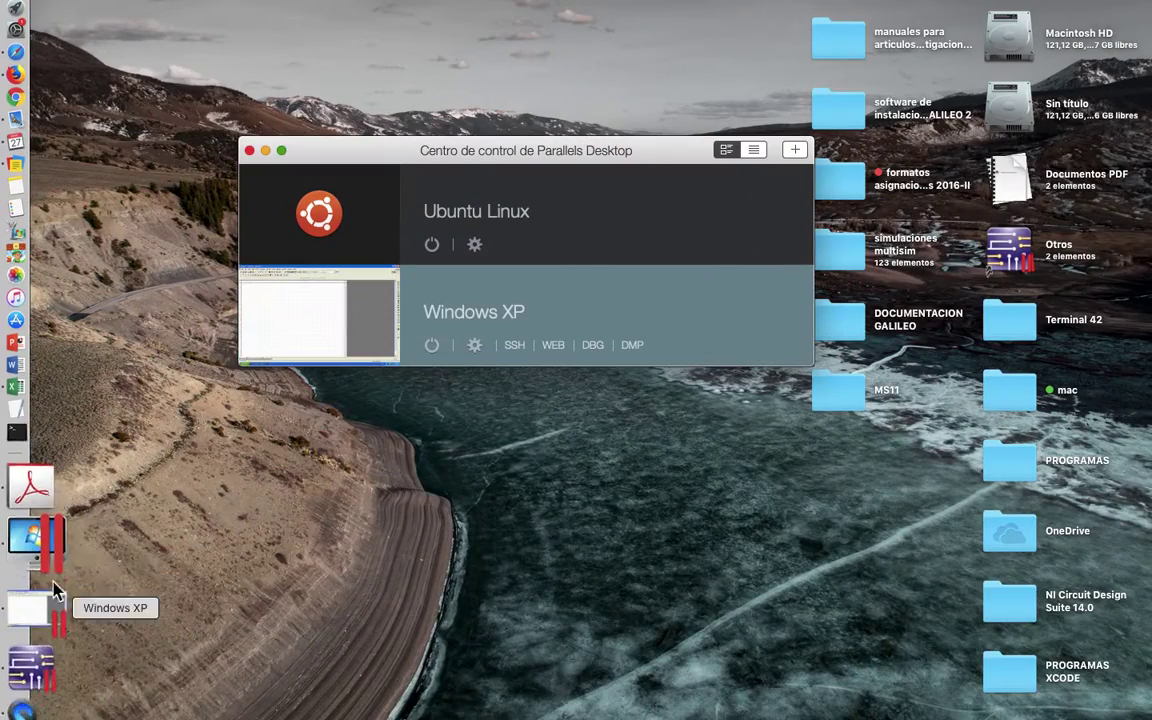
click(322, 325)
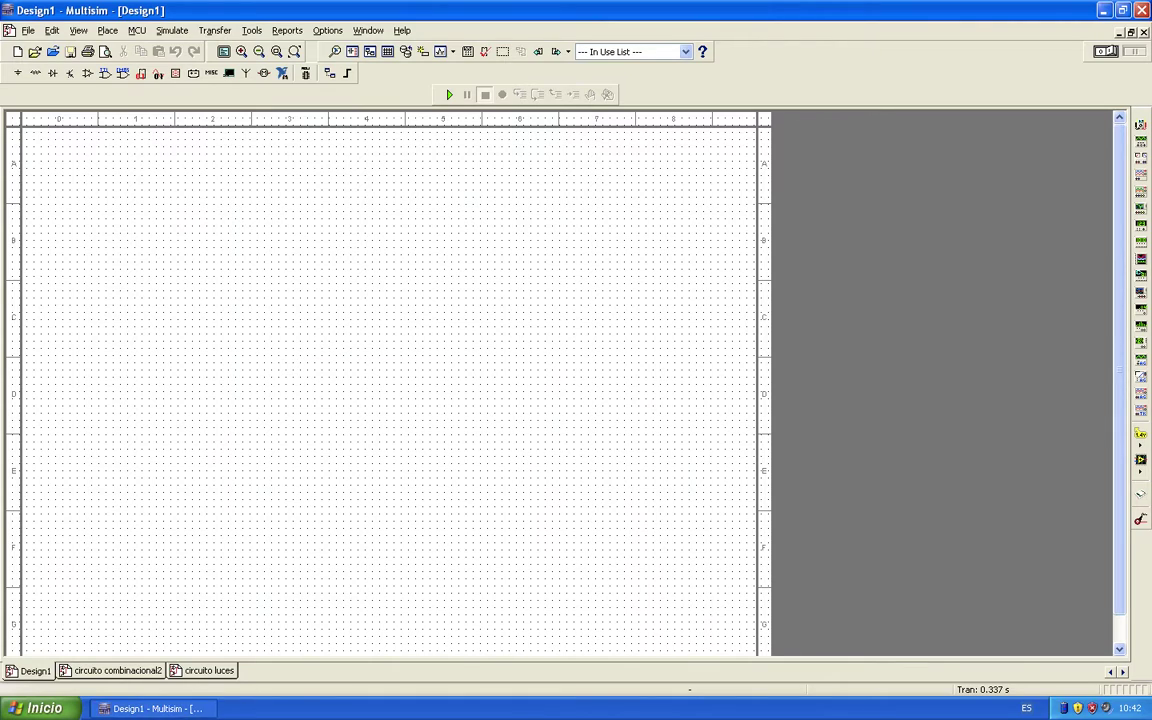
key(super+d)
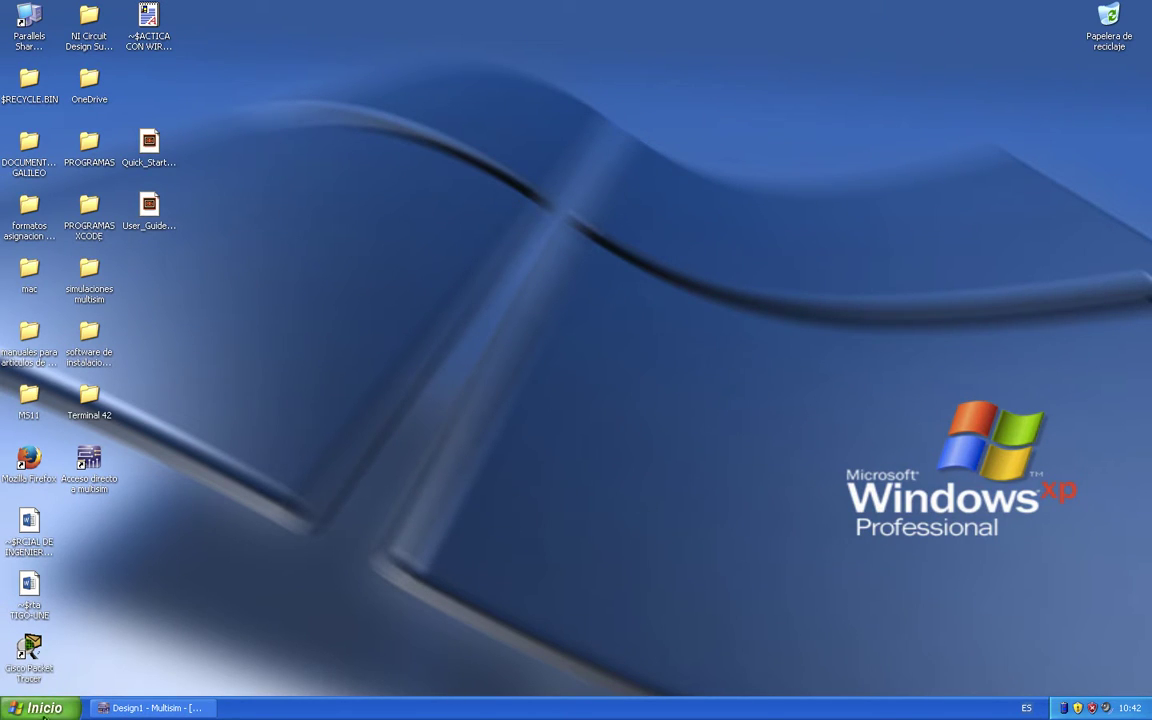
key(super+d)
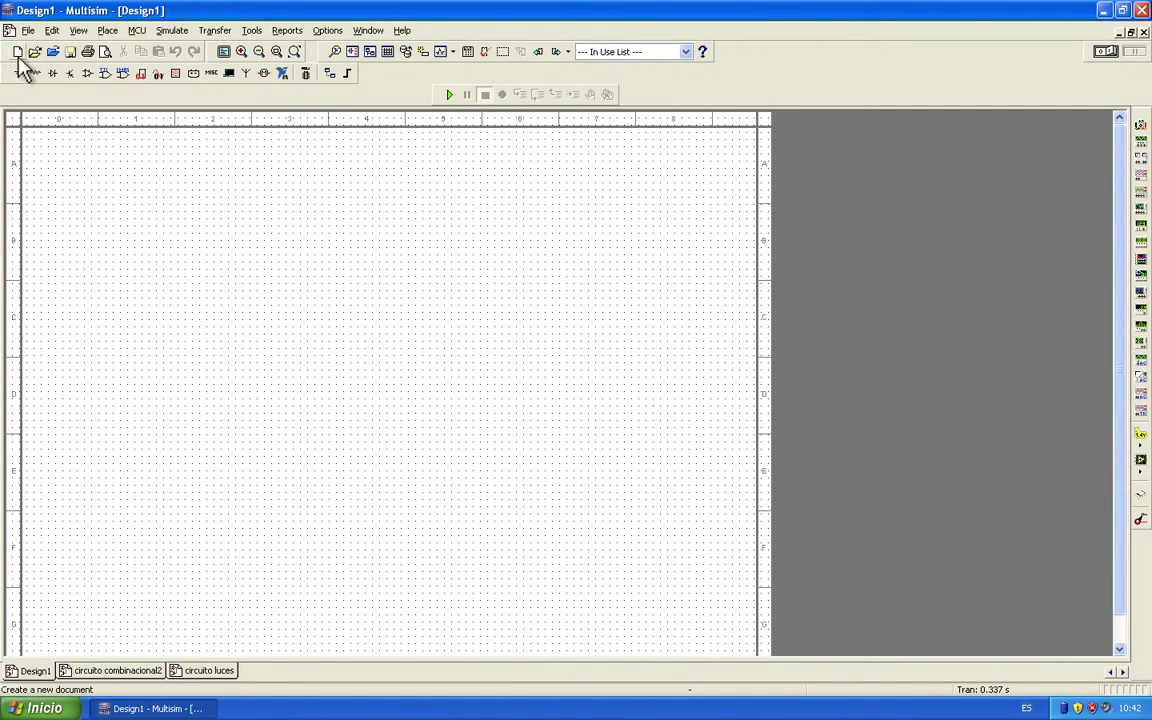
Check which Multisim version is installed in the About information, and close it.
click(401, 30)
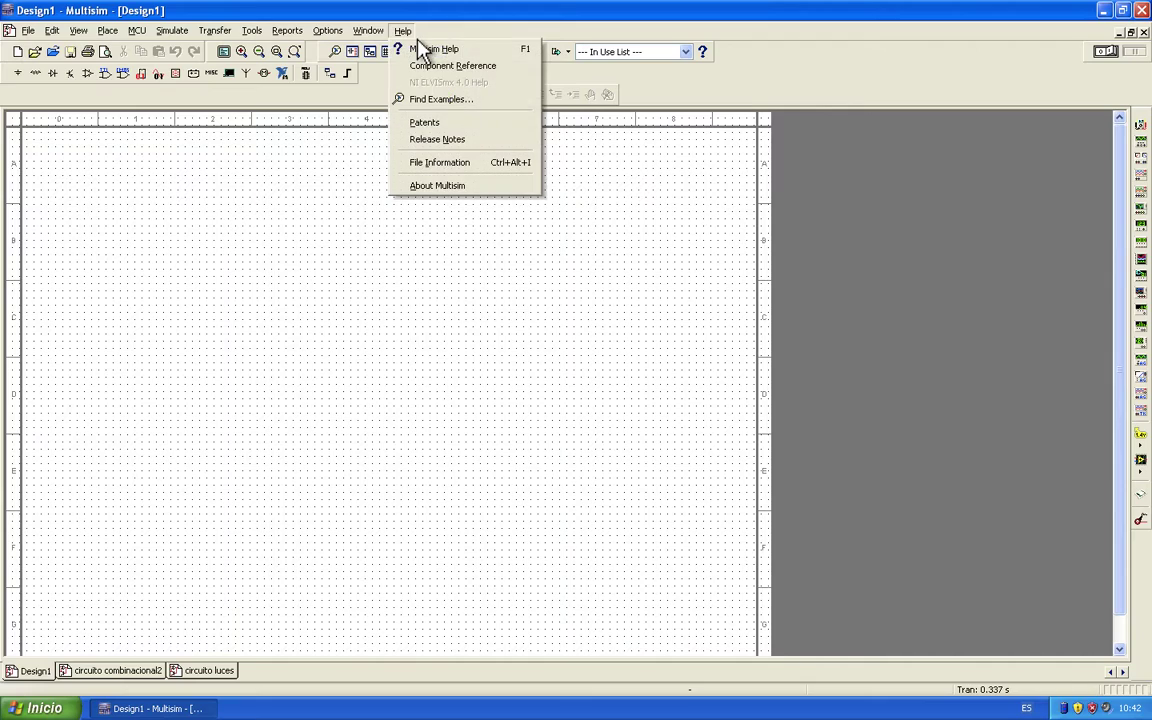
click(443, 192)
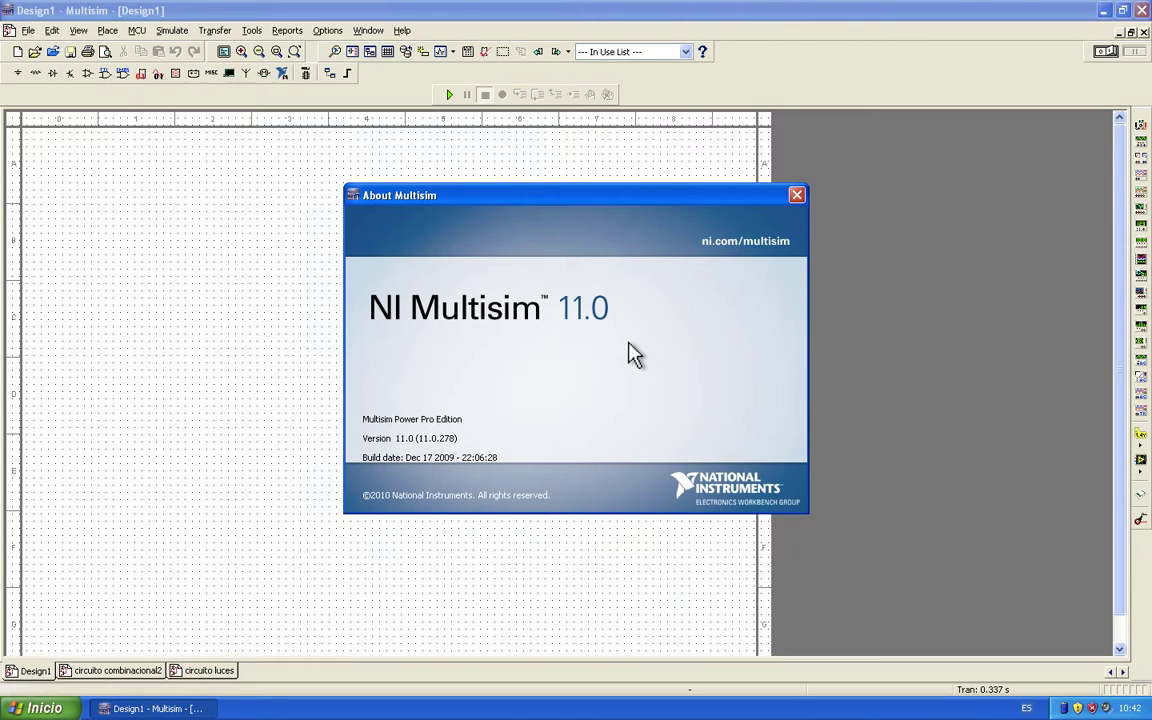
click(796, 195)
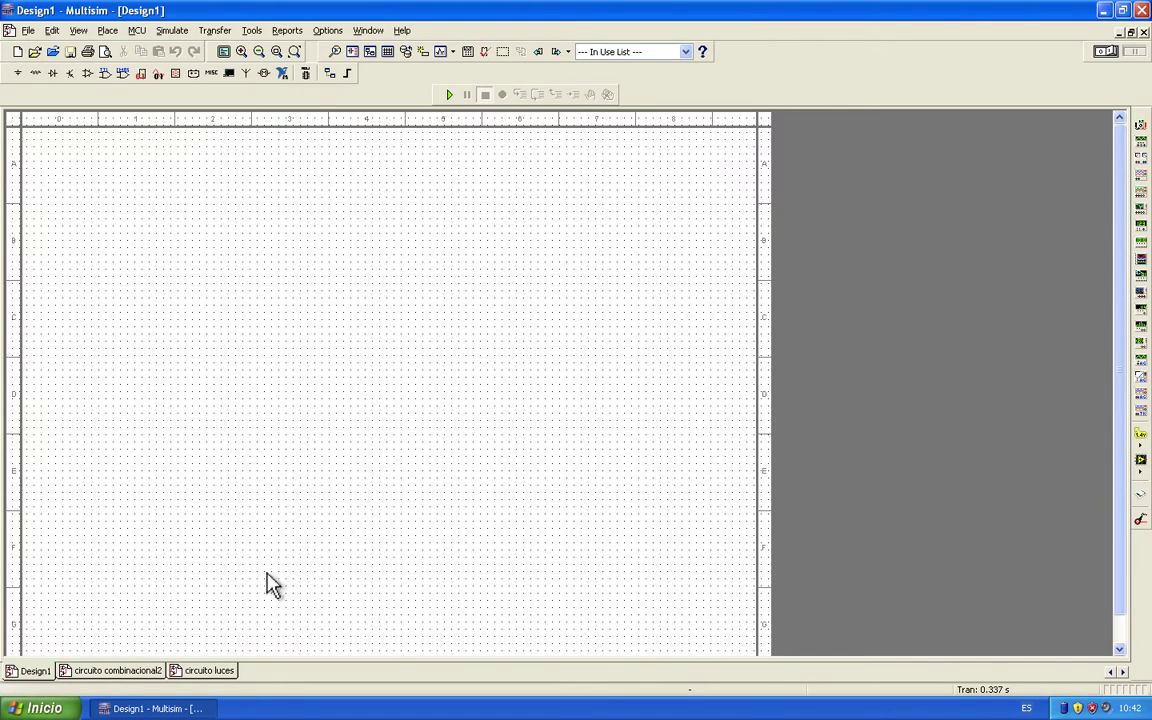
click(200, 705)
click(40, 708)
click(693, 412)
click(150, 708)
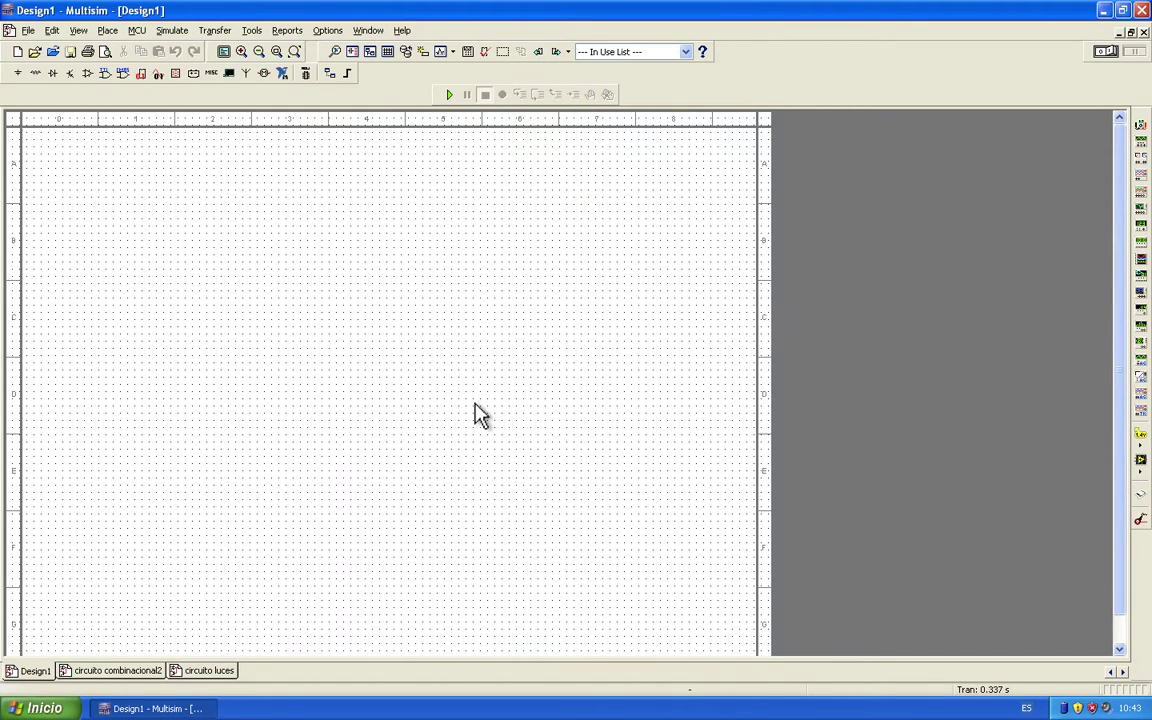
Review the Multisim edition and build details again, and close the window.
click(402, 31)
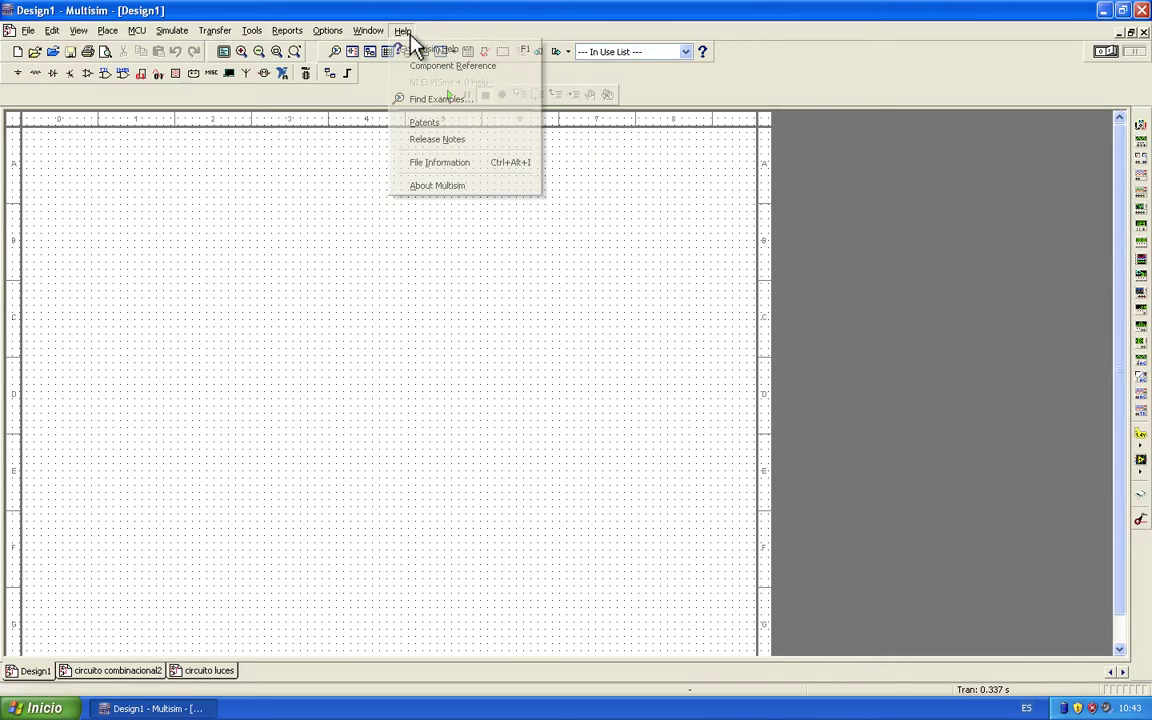
click(447, 184)
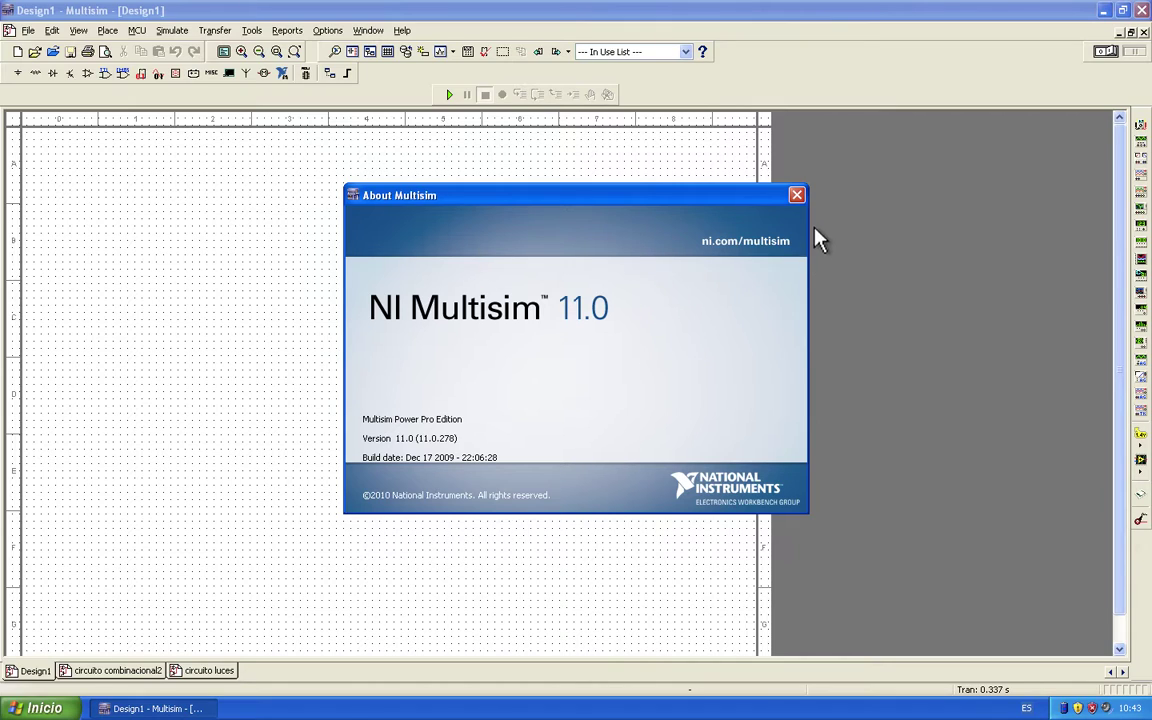
click(797, 194)
click(232, 671)
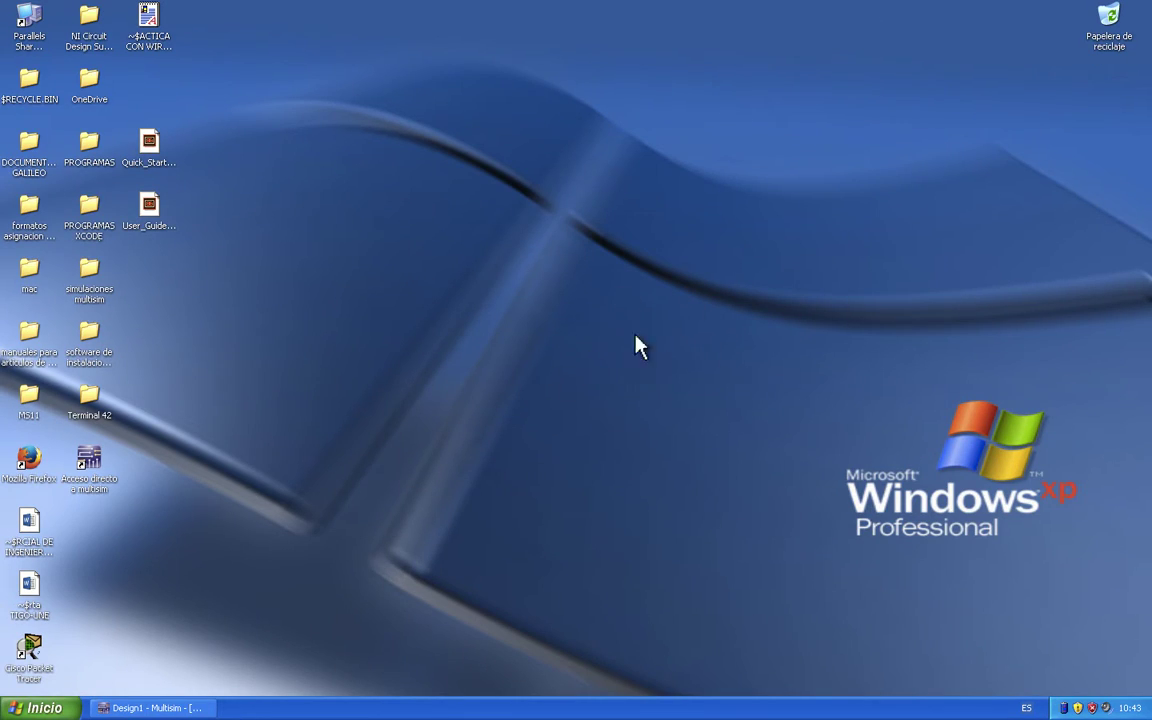
key(ctrl+Left)
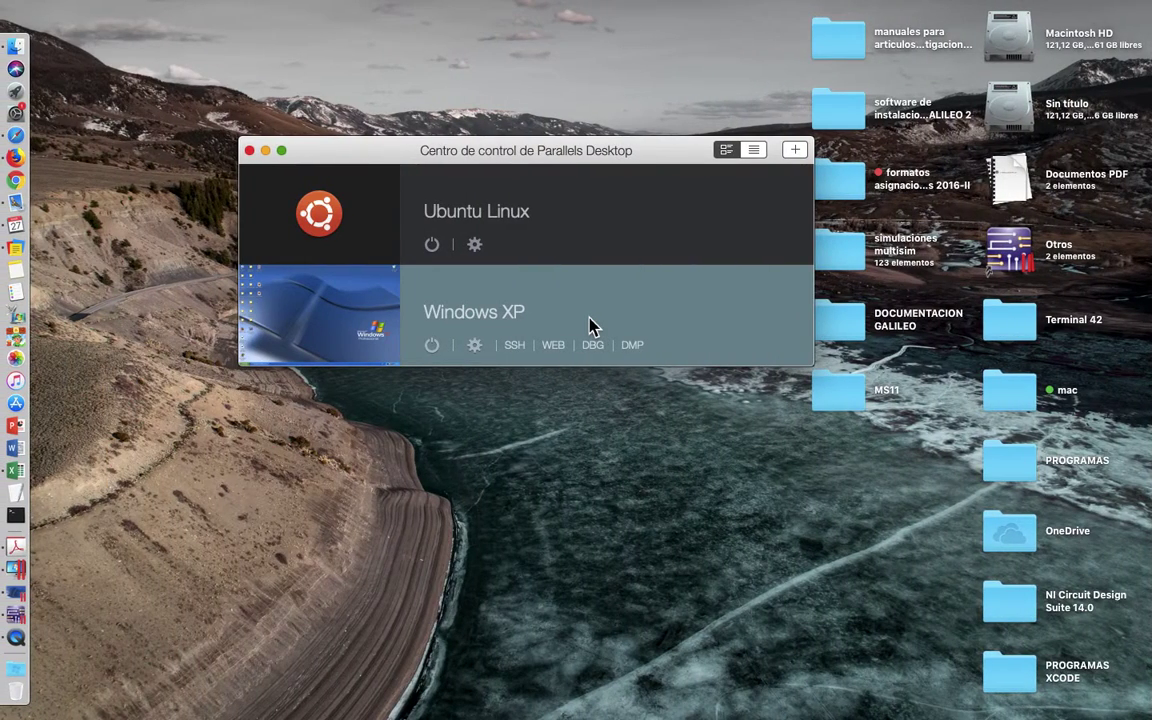
drag(549, 158, 462, 188)
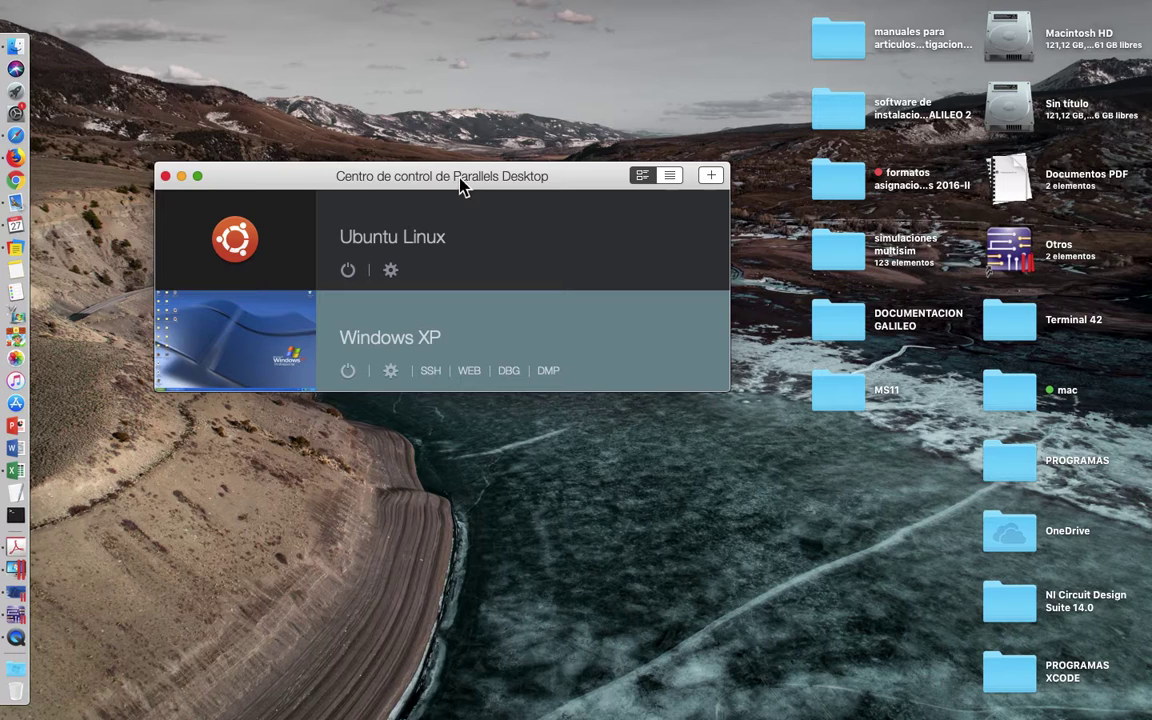
key(ctrl+Right)
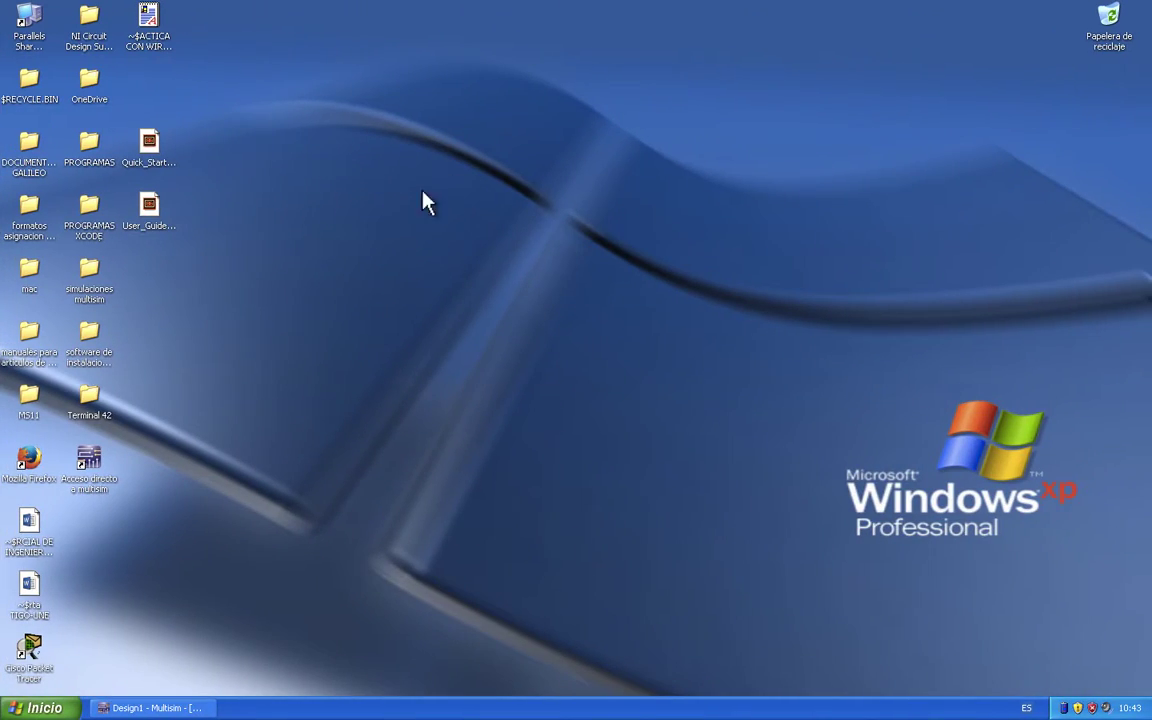
click(150, 708)
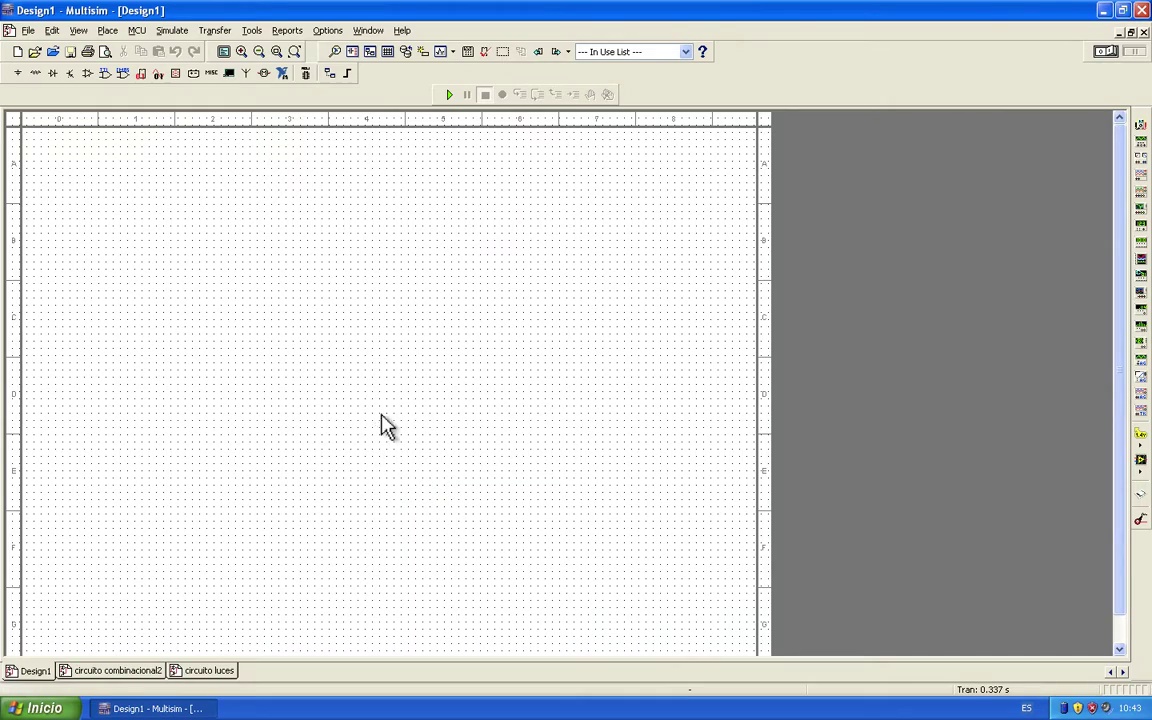
Open the component browser and show the SWITCH family of the Basic group in the Master Database.
click(241, 51)
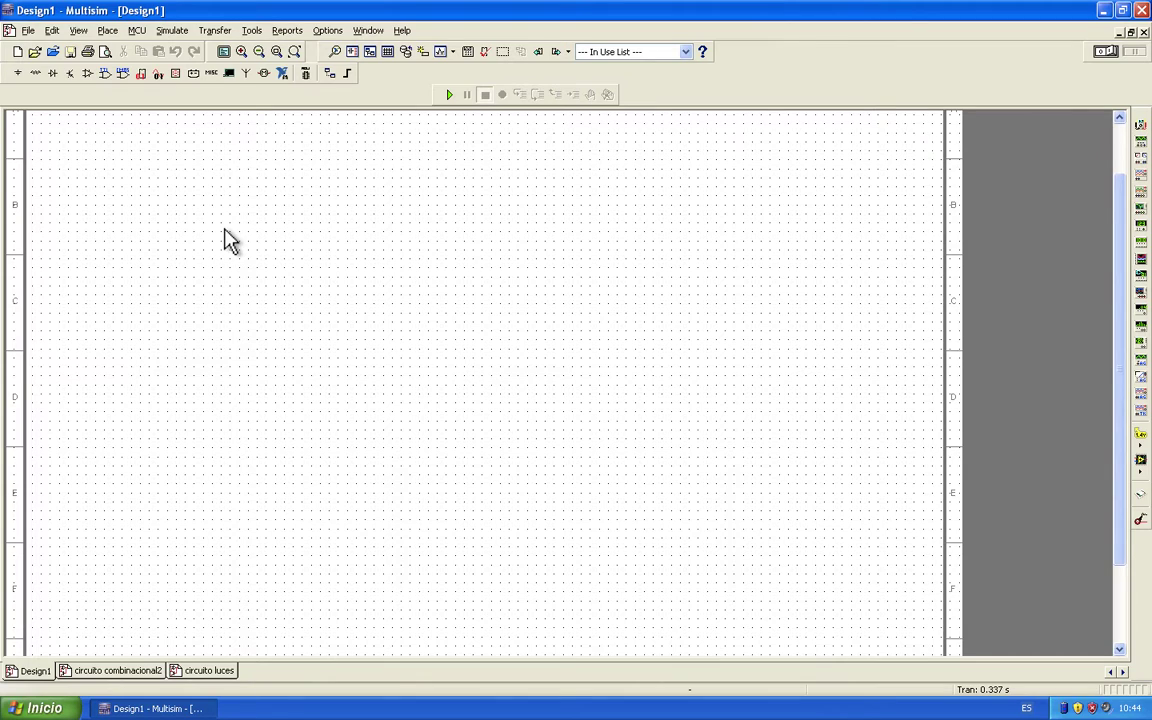
click(18, 74)
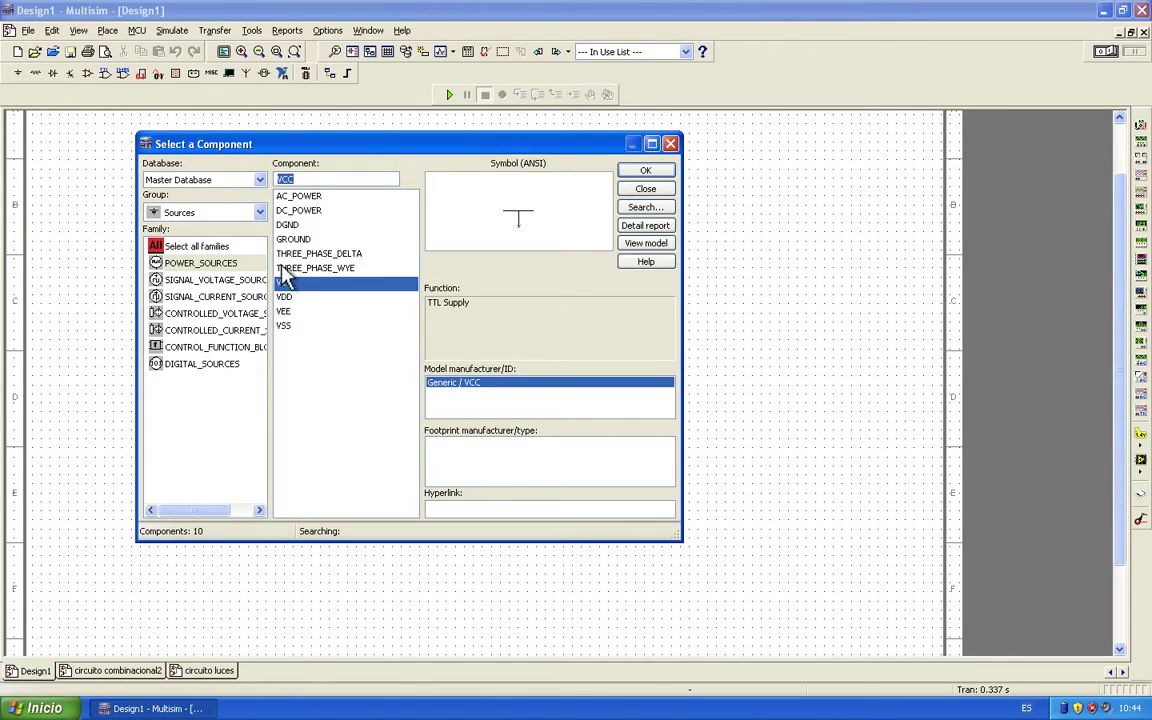
click(245, 212)
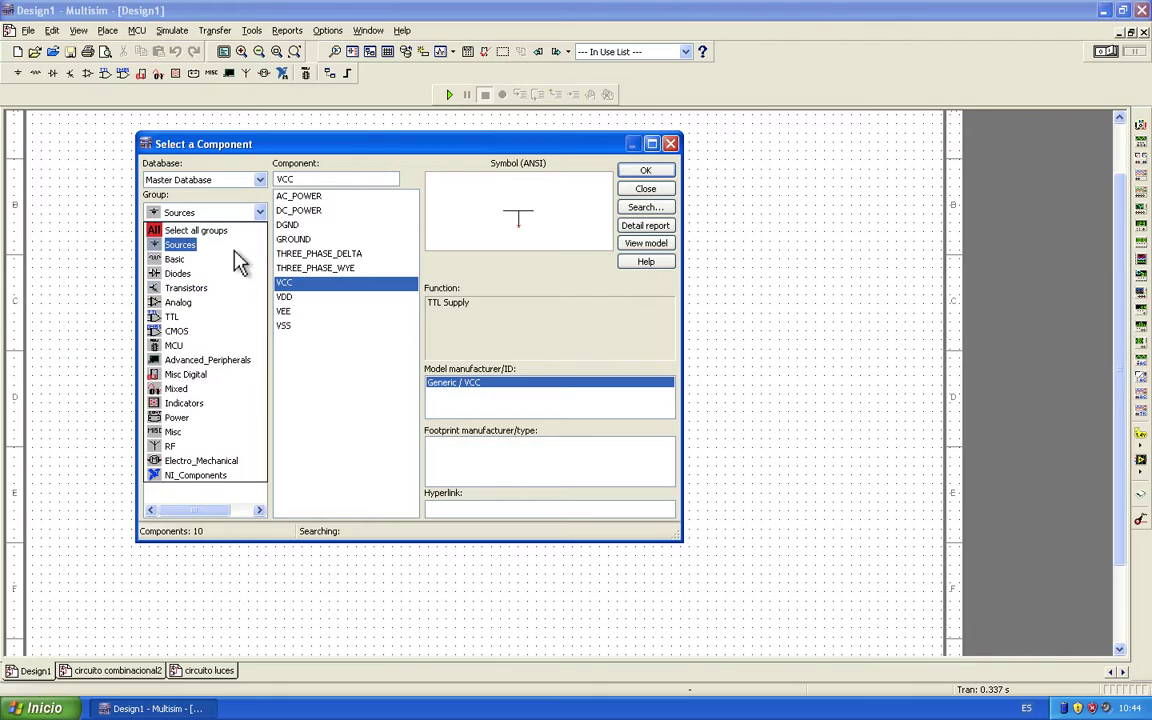
click(232, 262)
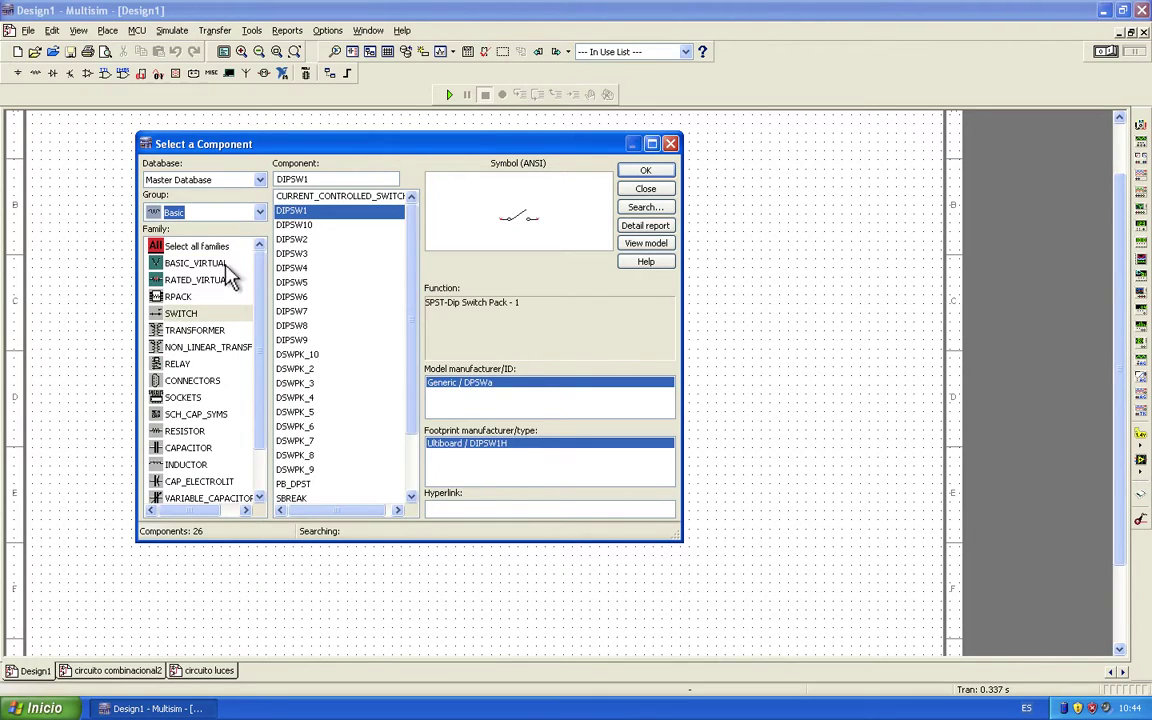
click(190, 316)
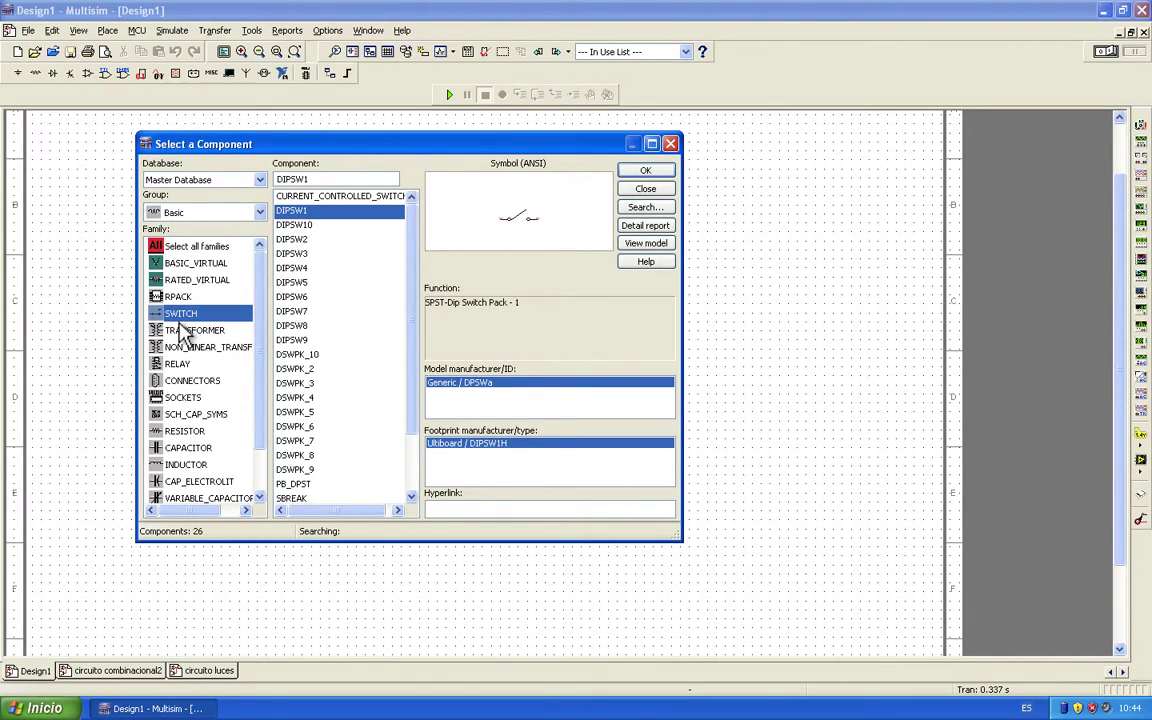
Examine the components of the SWITCH family and their symbols, finishing with DIPSW1 selected.
click(300, 225)
key(Down)
key(Down)
key(Down)
key(Down)
key(Down)
key(Down)
key(Down)
key(Down)
key(Down)
key(Down)
key(Down)
key(Down)
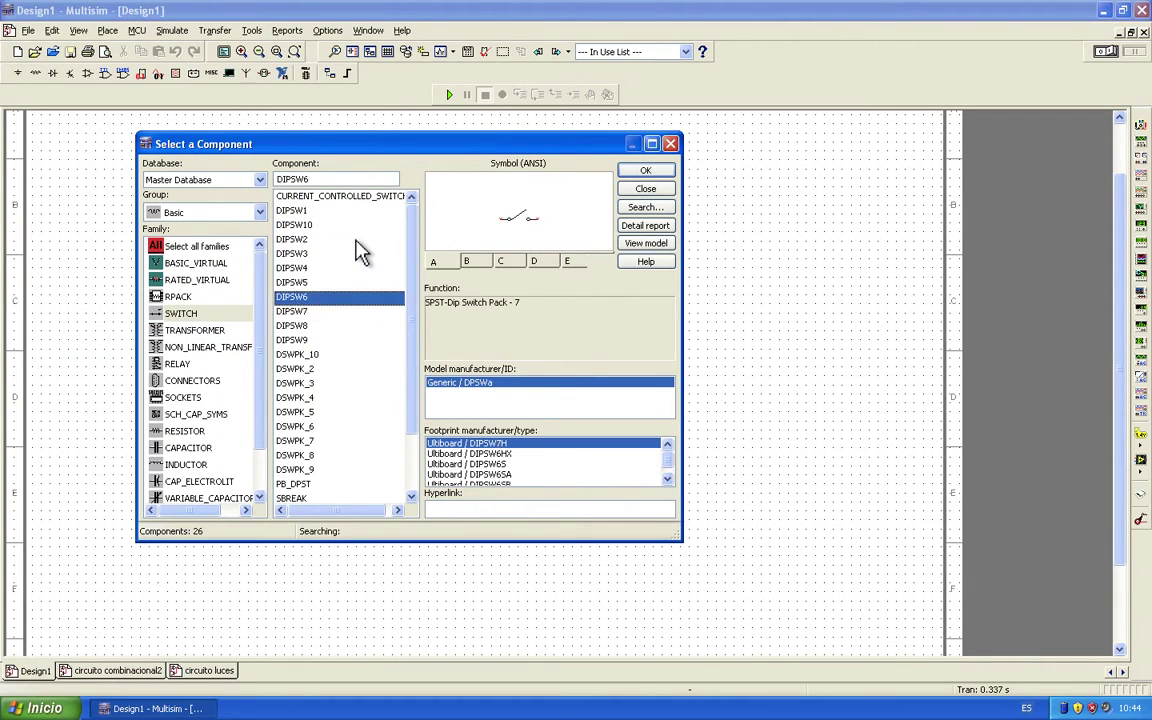
key(Up)
key(Up)
key(Up)
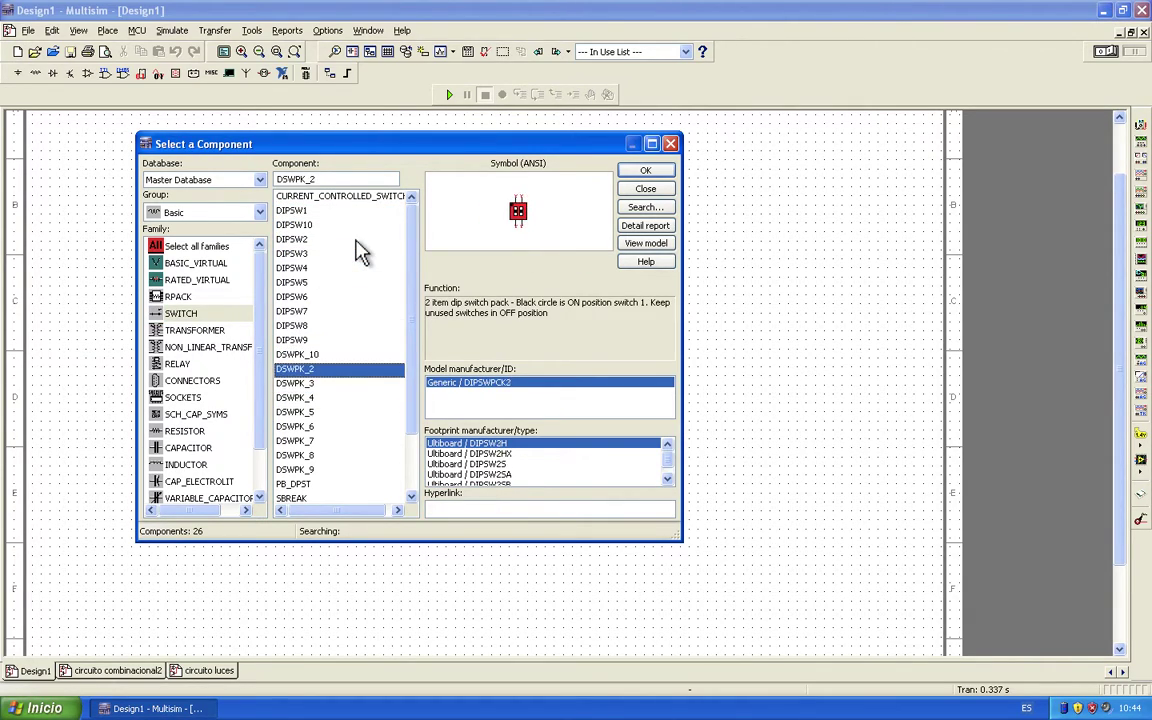
key(Down)
key(Down)
key(Down)
key(Down)
key(Down)
key(Down)
key(Down)
key(Down)
key(Down)
key(Down)
key(Down)
key(Down)
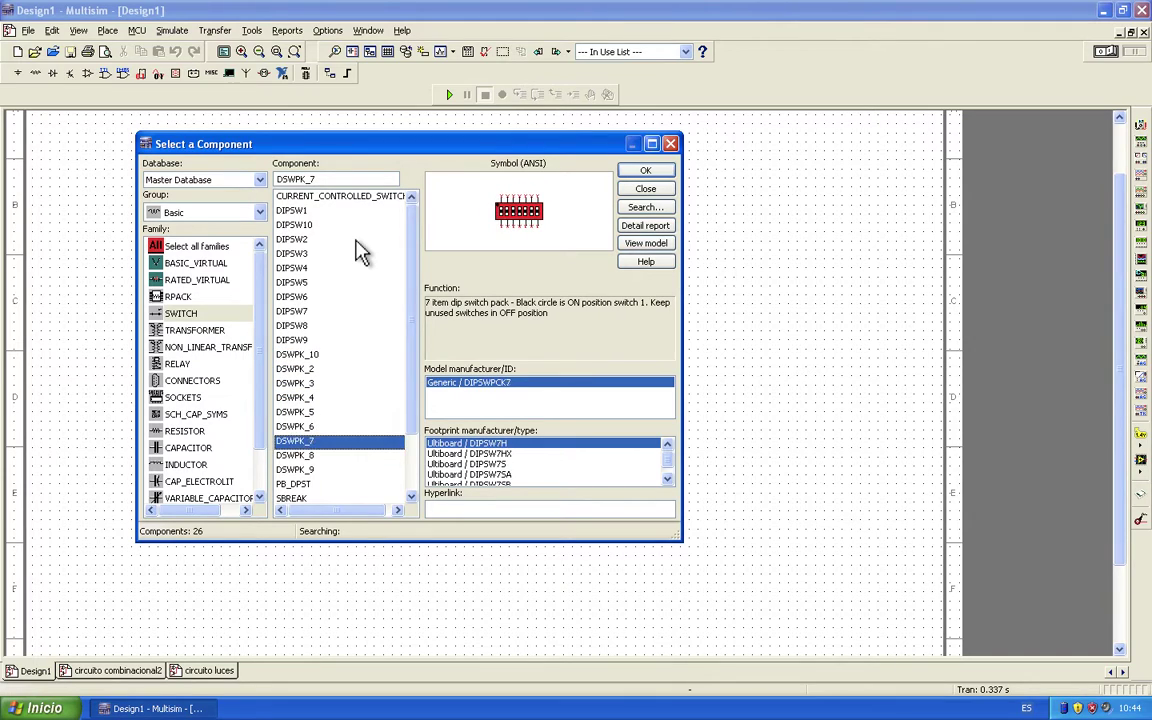
key(Down)
key(Up)
key(Up)
key(Up)
key(Up)
key(Up)
key(Up)
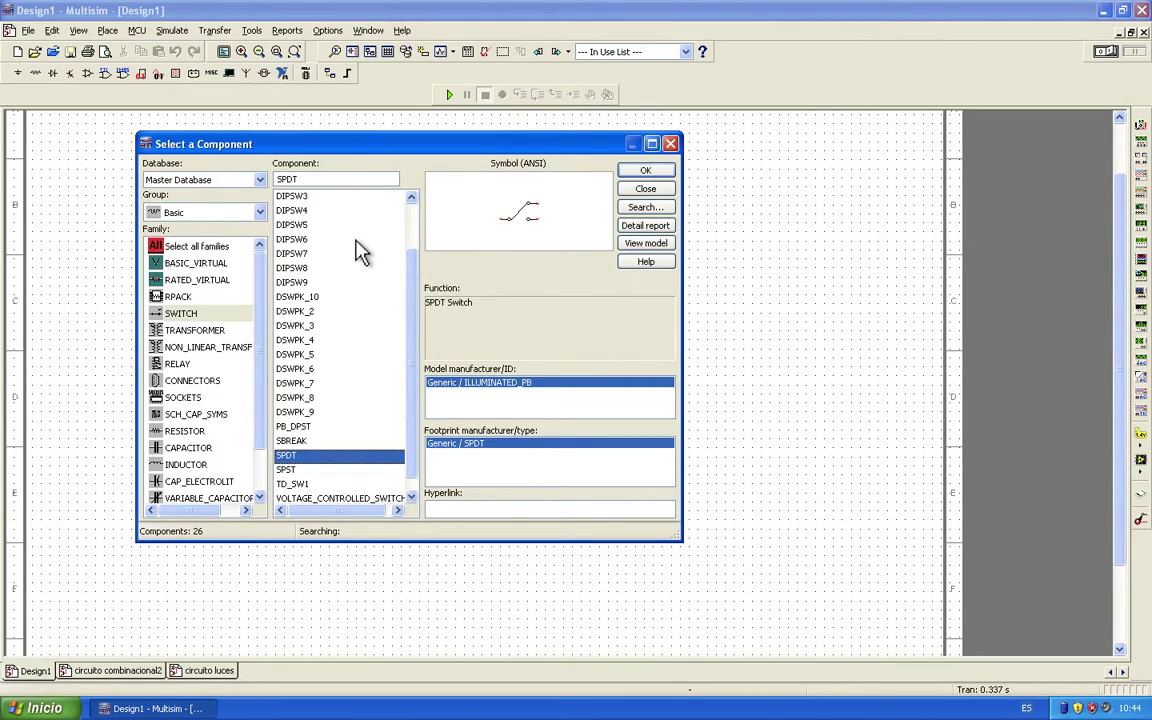
key(Up)
key(Up)
key(Up)
key(Up)
key(Up)
key(Up)
key(Up)
key(Up)
key(Up)
key(Up)
key(Up)
key(Up)
key(Up)
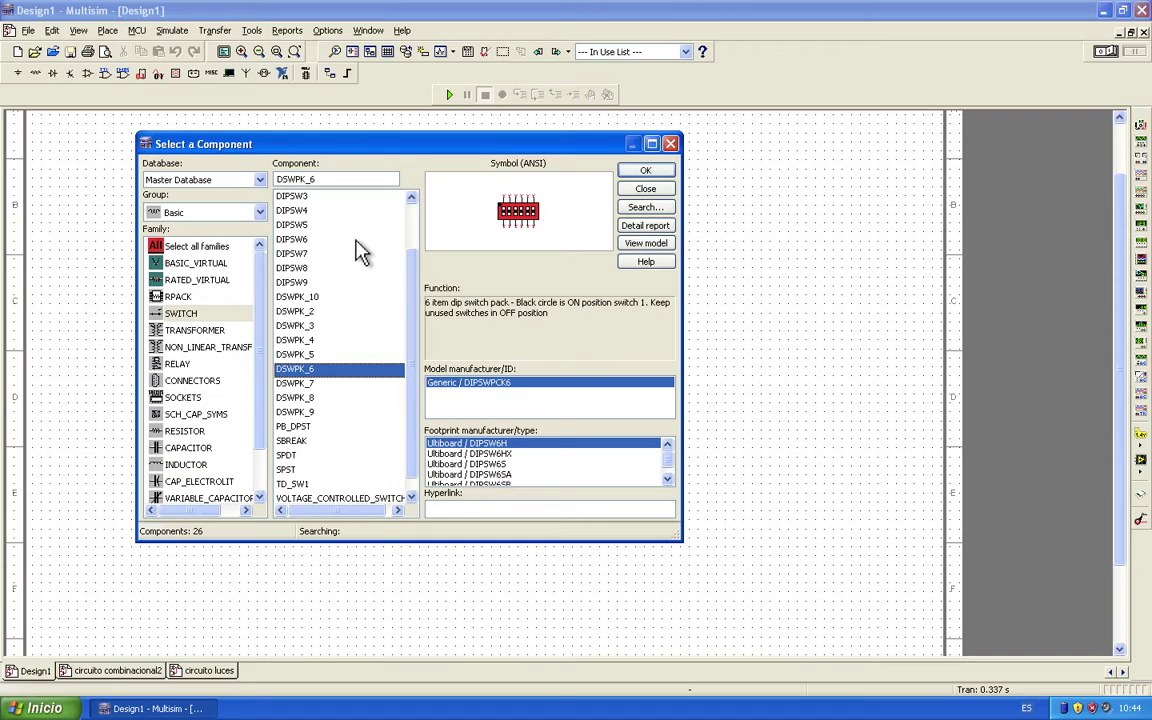
key(Up)
key(Up)
key(Up)
key(Up)
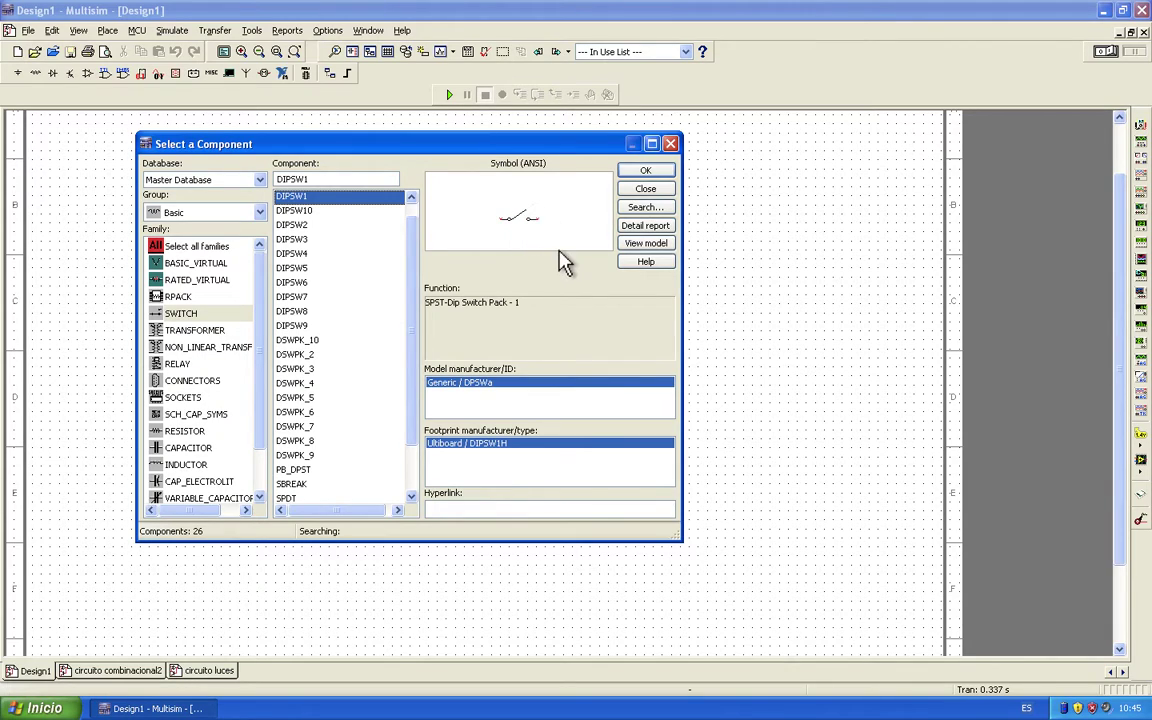
Place one DIPSW1 switch in the upper-left area of the schematic and close the component browser.
click(652, 172)
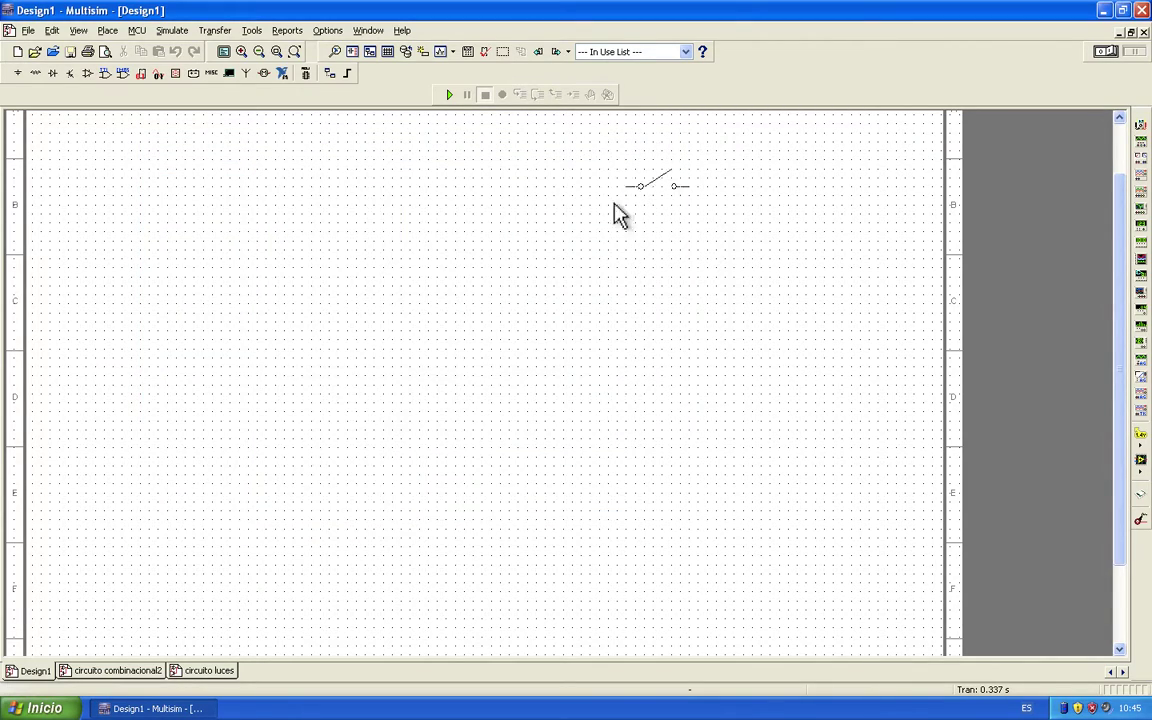
click(164, 270)
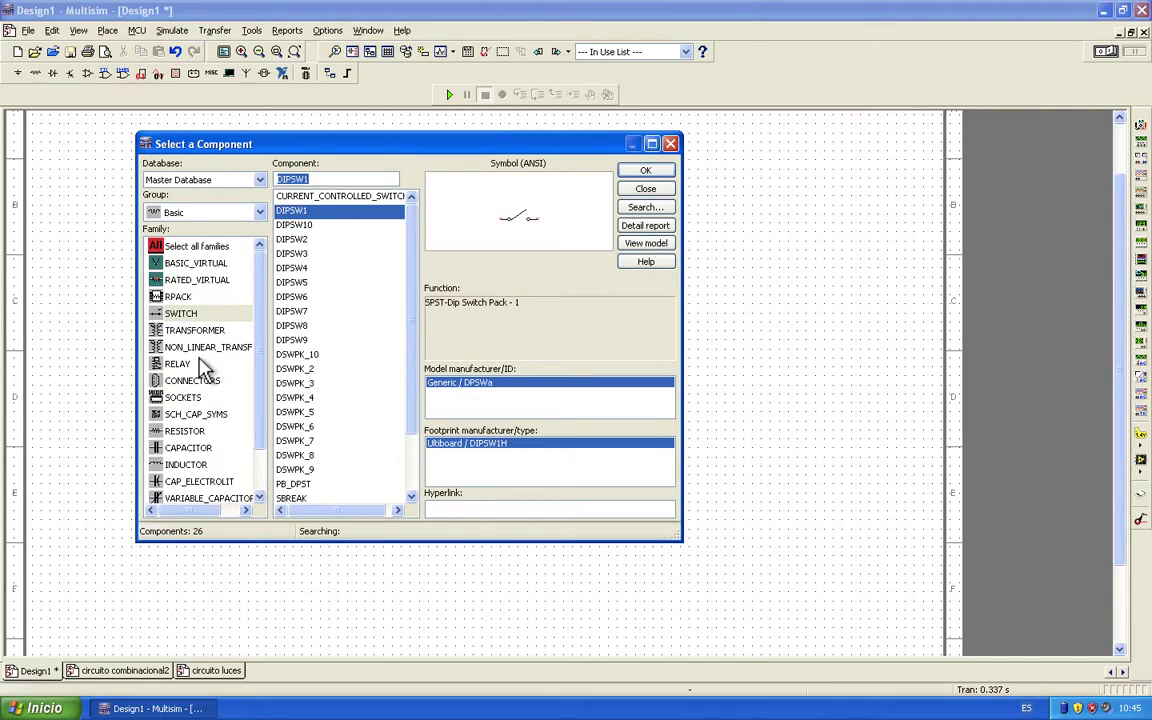
click(645, 189)
Place two more DIPSW1 switches in a column below the first, taking them from the components already in use.
click(693, 55)
click(646, 79)
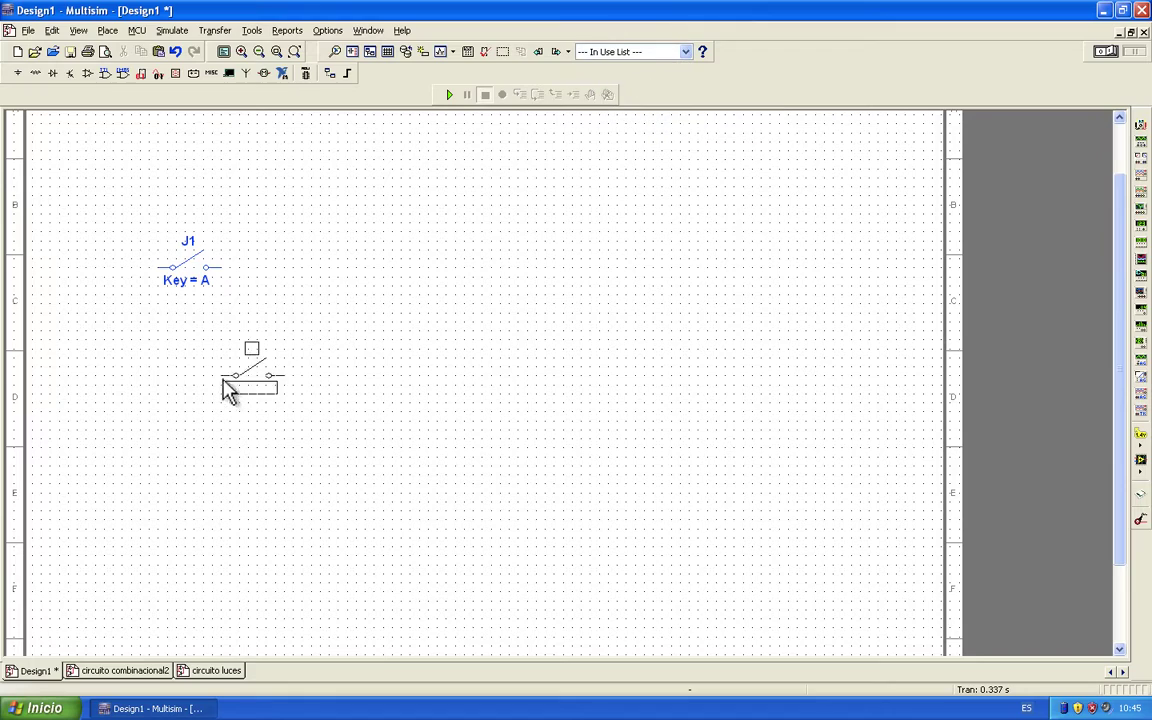
click(165, 375)
click(686, 52)
click(678, 78)
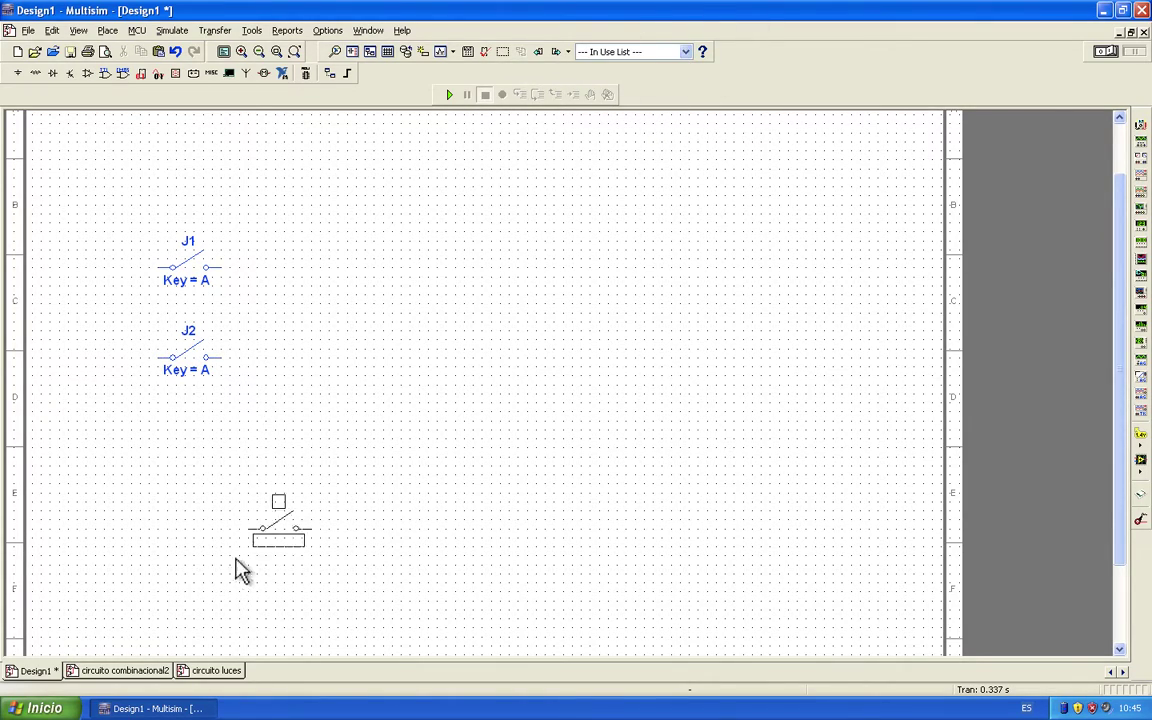
click(172, 457)
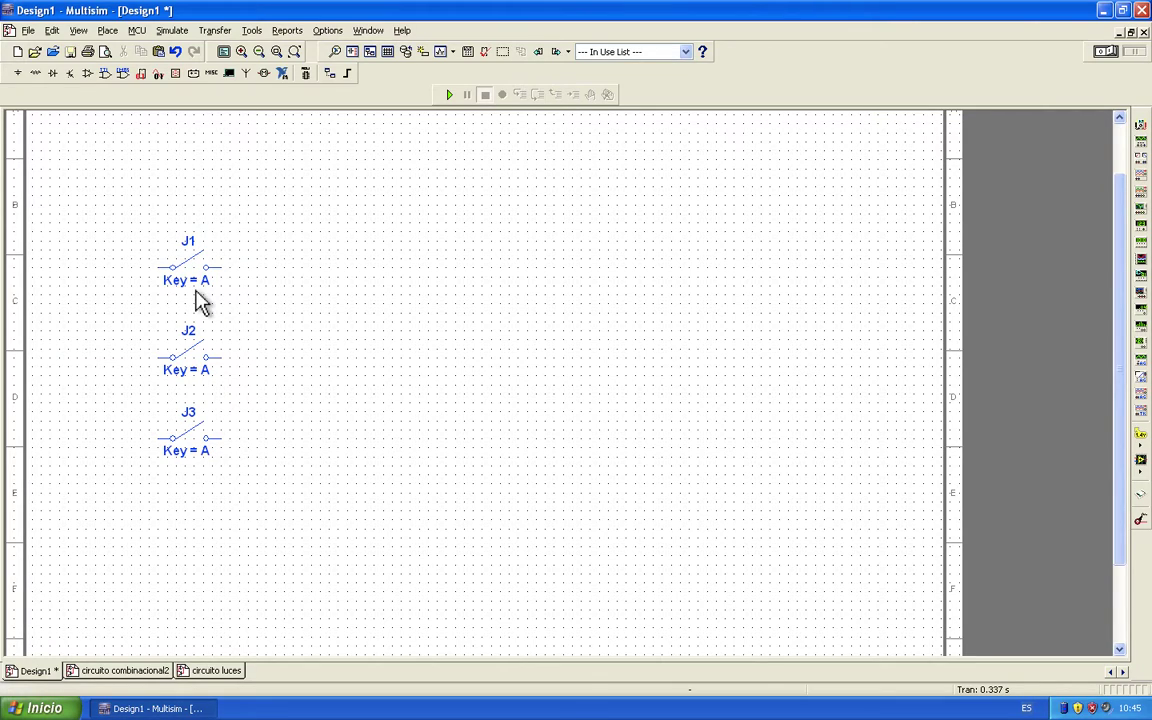
Set the toggle key of switch J2 to B.
right_click(197, 378)
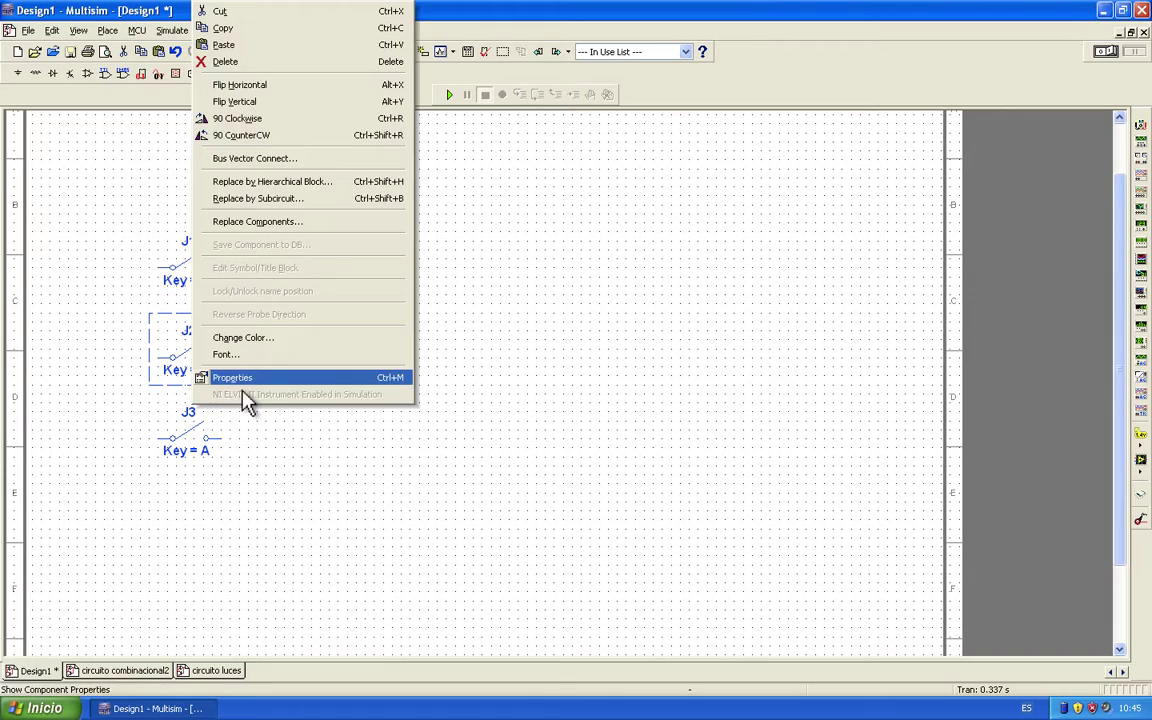
click(238, 378)
click(647, 220)
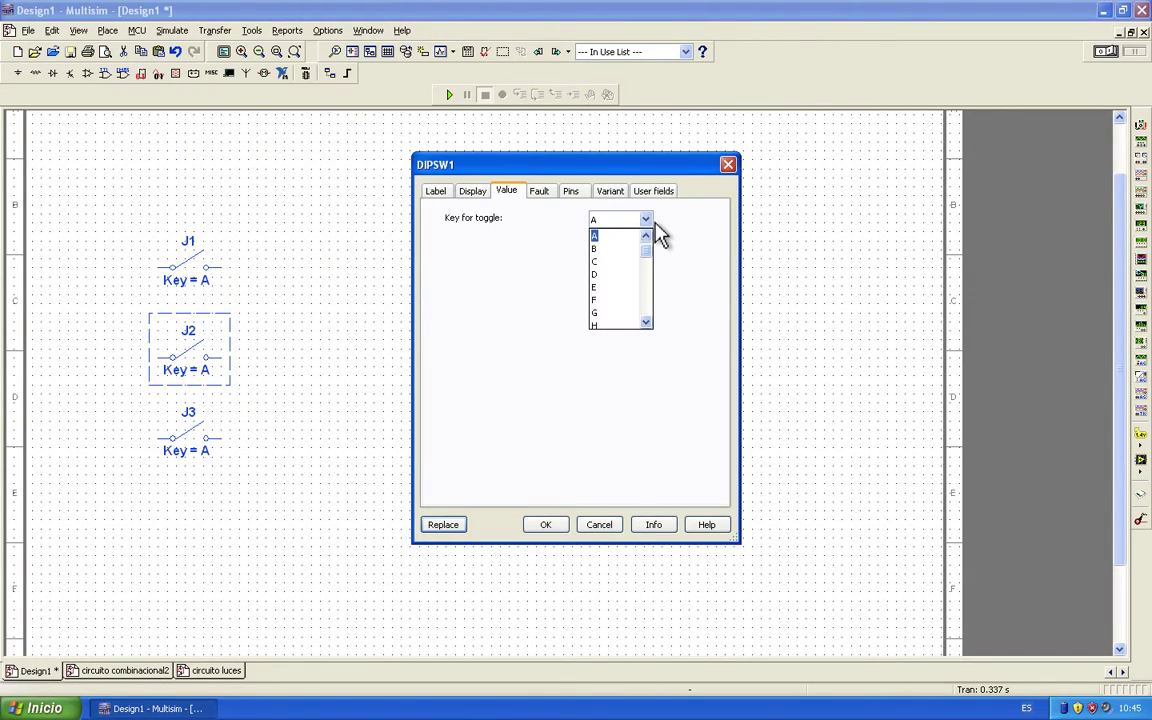
click(640, 252)
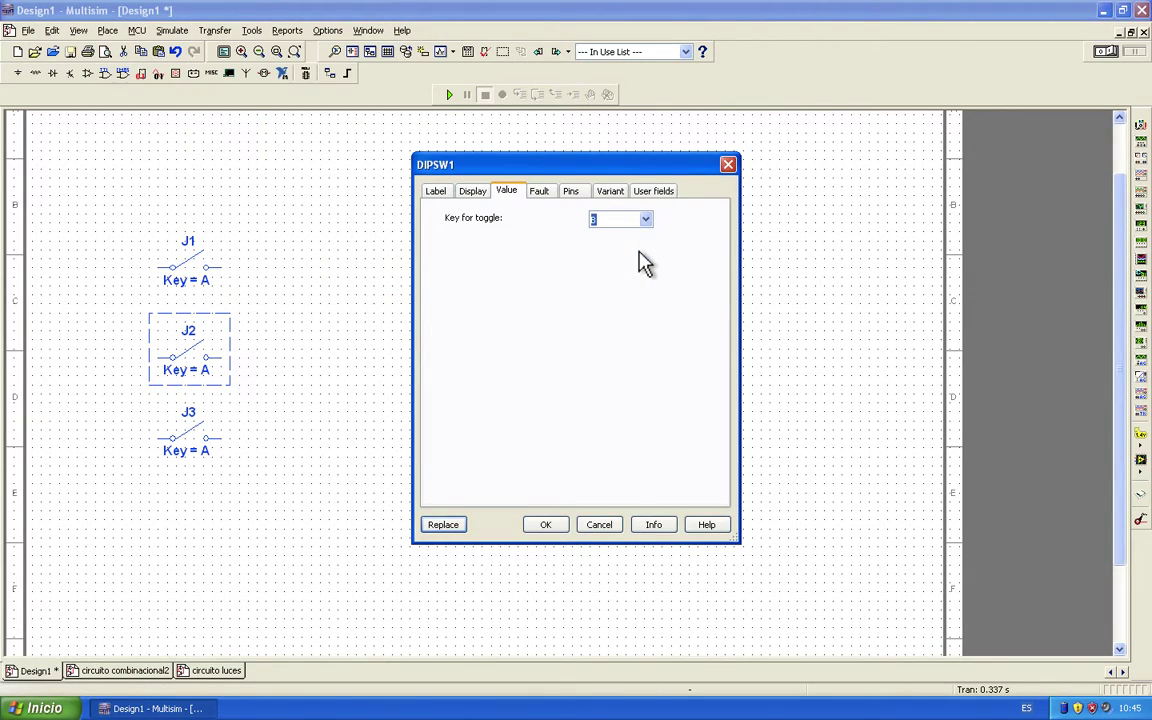
click(553, 526)
Set the toggle key of switch J3 to C and toggle the switches to closed.
click(200, 453)
right_click(200, 453)
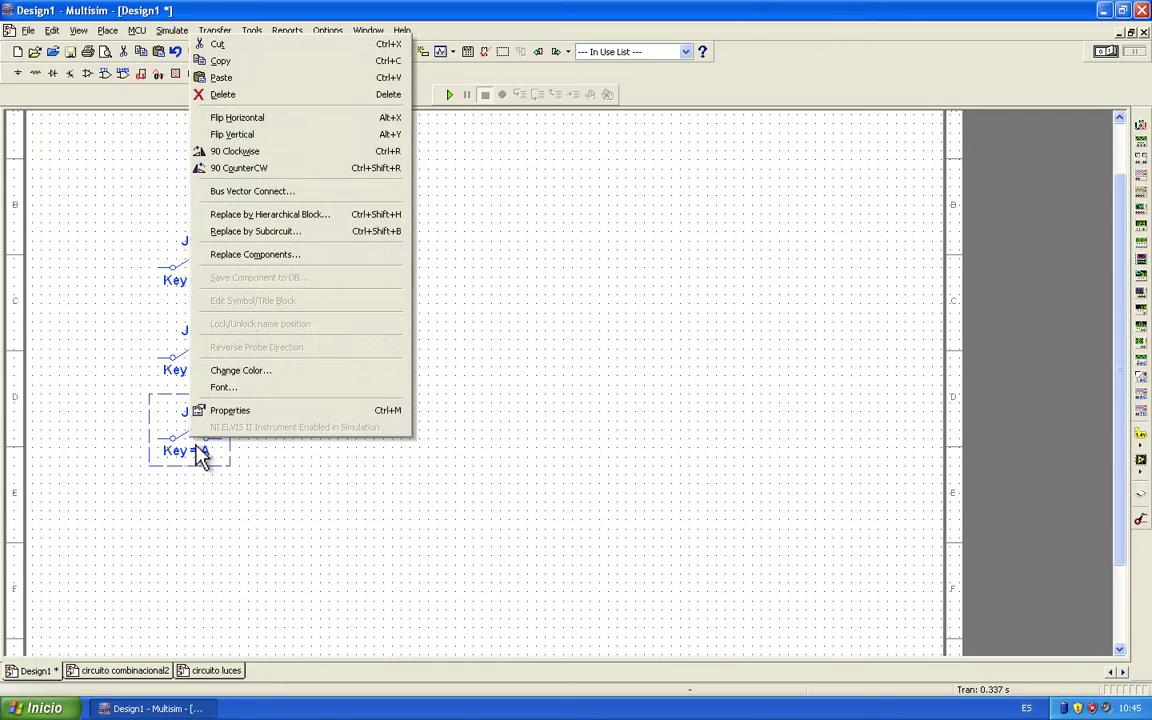
click(262, 410)
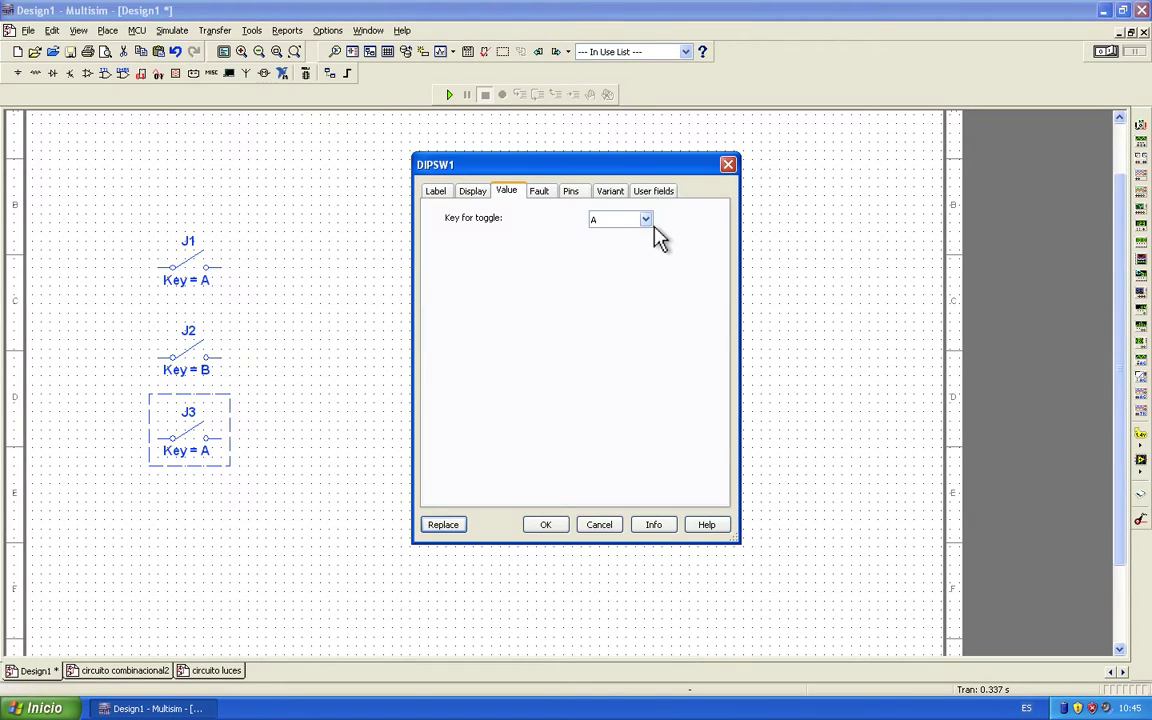
click(647, 220)
click(636, 268)
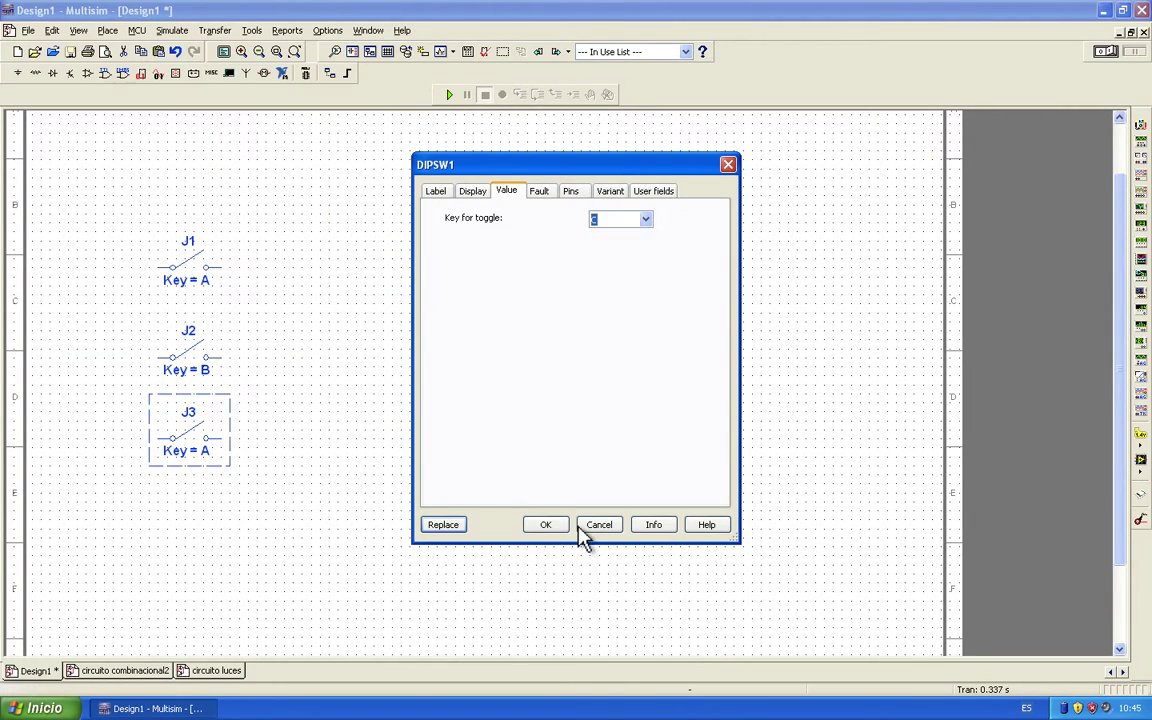
click(545, 524)
click(490, 535)
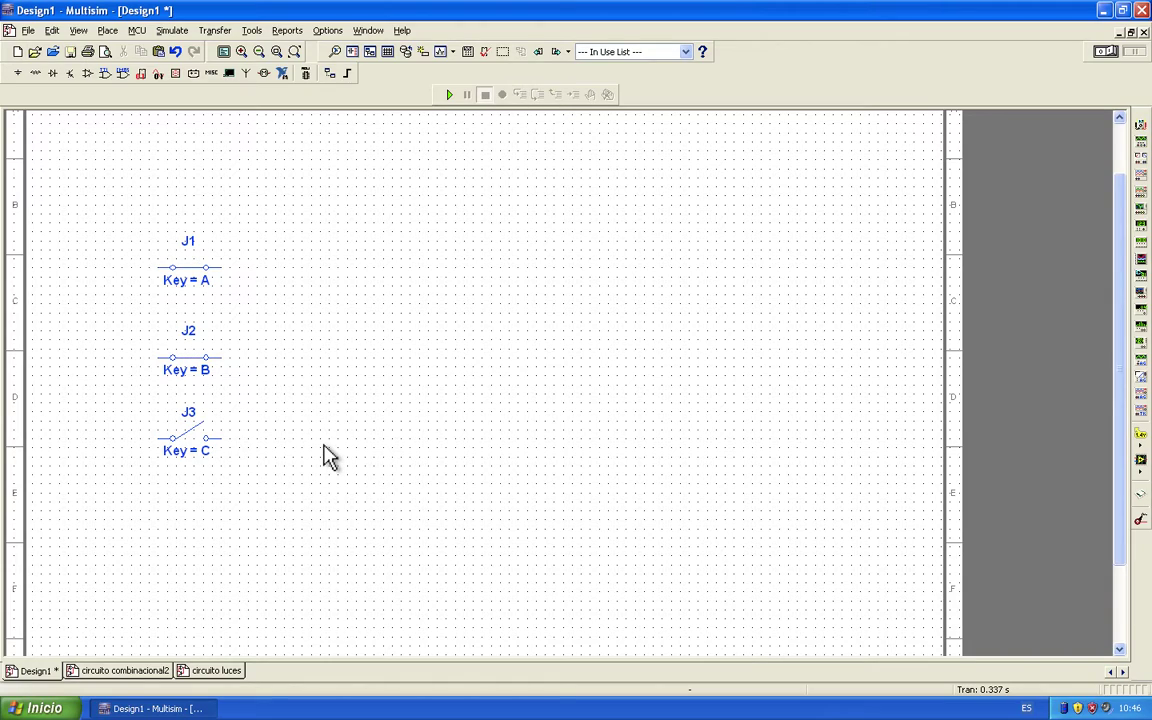
key(c)
Examine the symbols and functions of the first components in the TTL group, starting from 7400N.
click(104, 75)
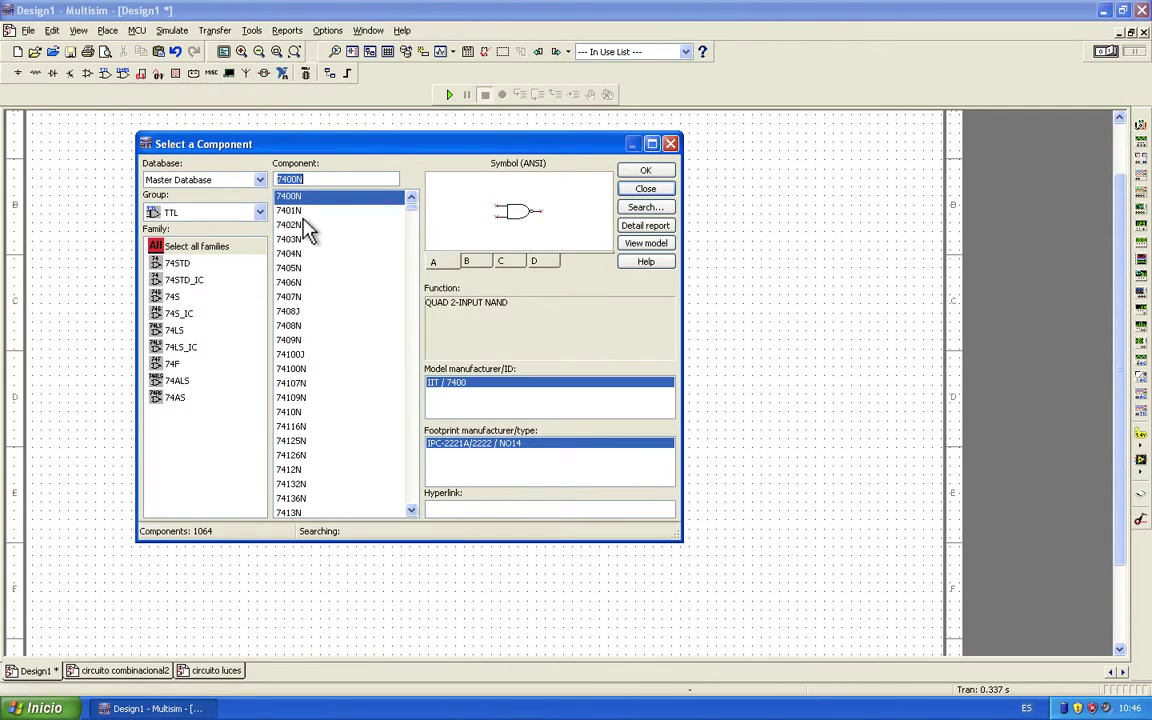
key(Down)
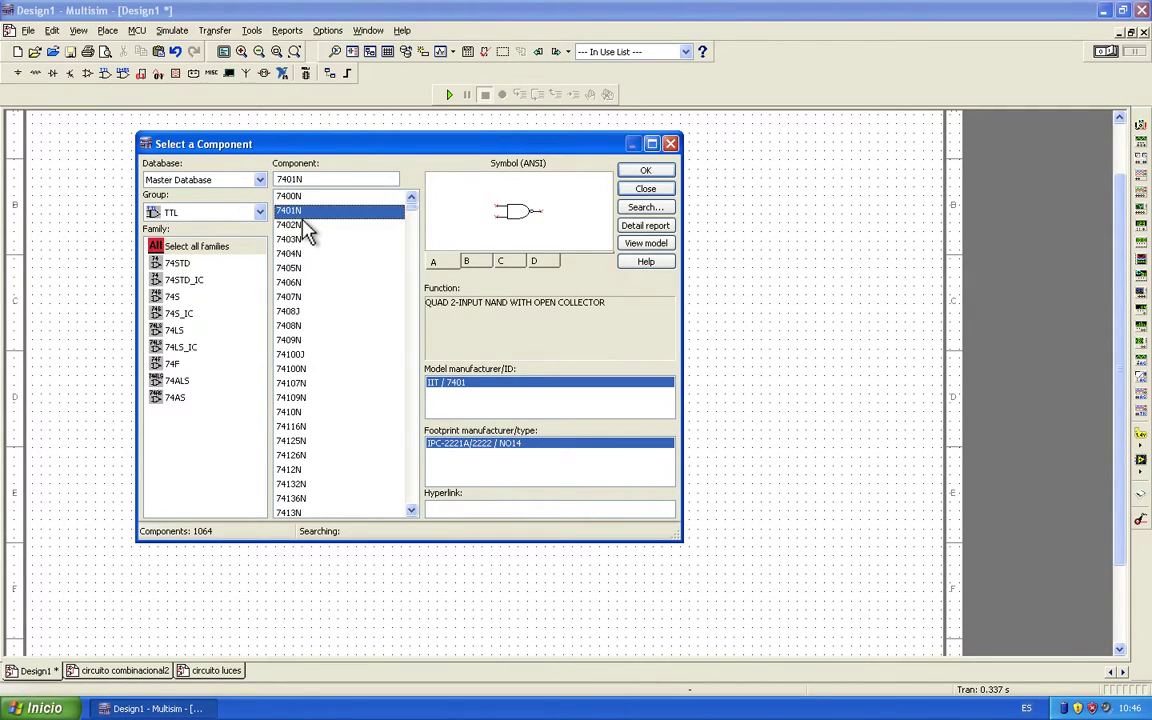
key(Down)
key(Down)
key(Down)
key(Down)
key(Down)
key(Down)
key(Down)
key(Down)
key(Down)
key(Down)
key(Down)
key(Down)
key(Down)
key(Down)
key(Down)
key(Down)
key(Up)
key(Up)
key(Up)
key(Up)
key(Up)
key(Up)
key(Up)
key(Up)
key(Up)
key(Up)
key(Up)
key(Up)
key(Up)
key(Up)
key(Up)
key(Up)
key(Up)
key(Down)
key(Down)
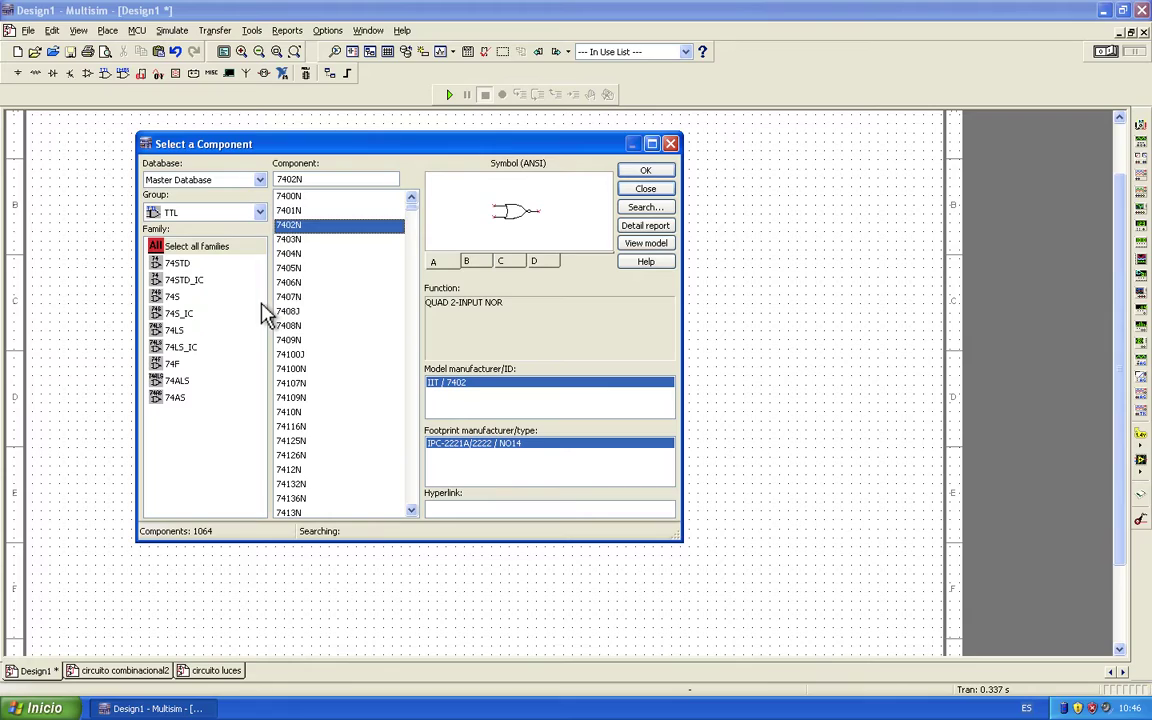
Place two 7404N inverters, sections A and B, in a column beside the switches and space them farther apart.
key(Down)
key(Down)
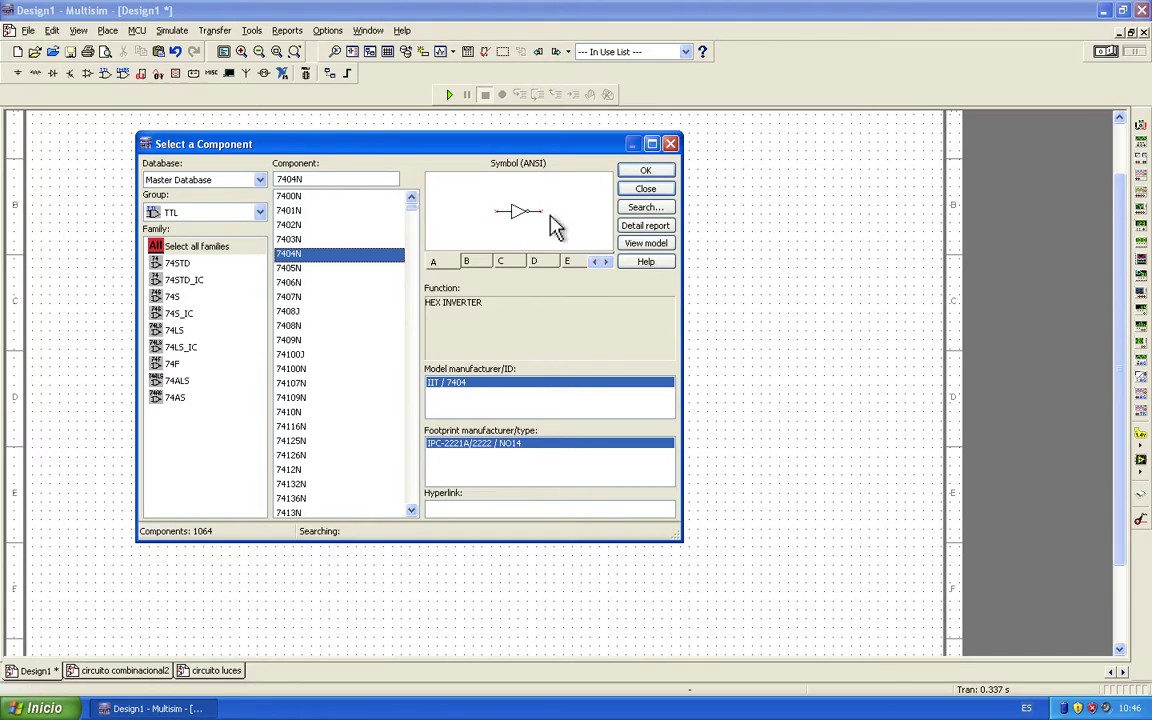
click(656, 172)
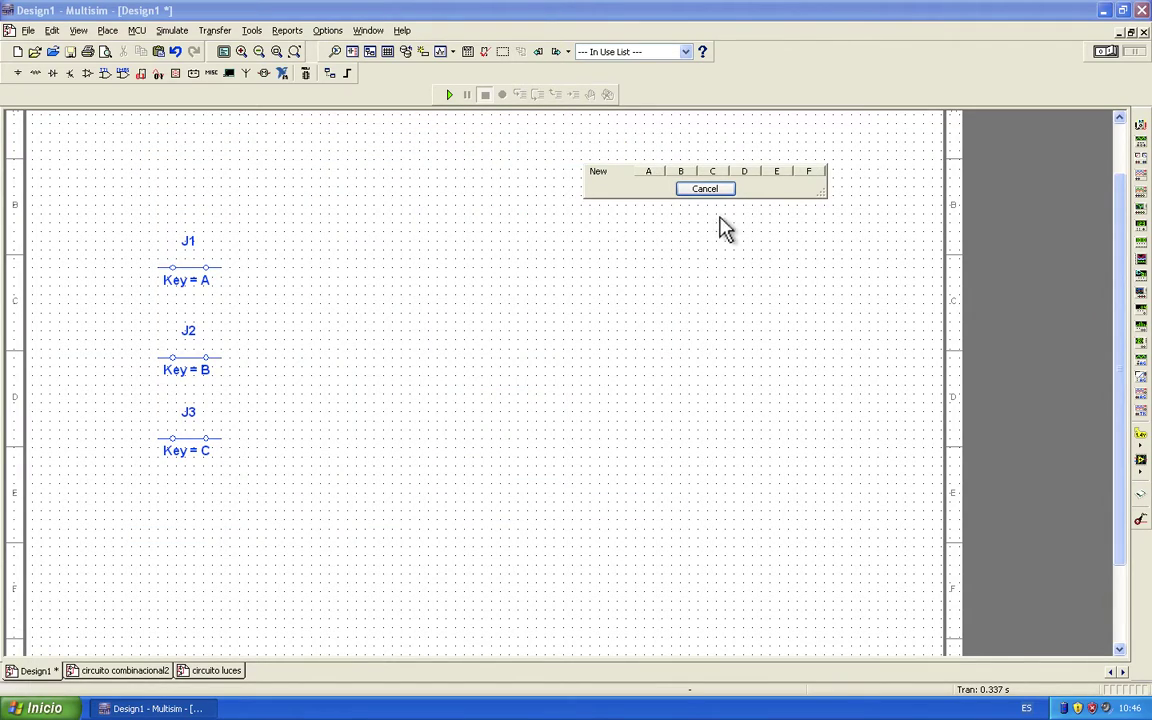
click(660, 178)
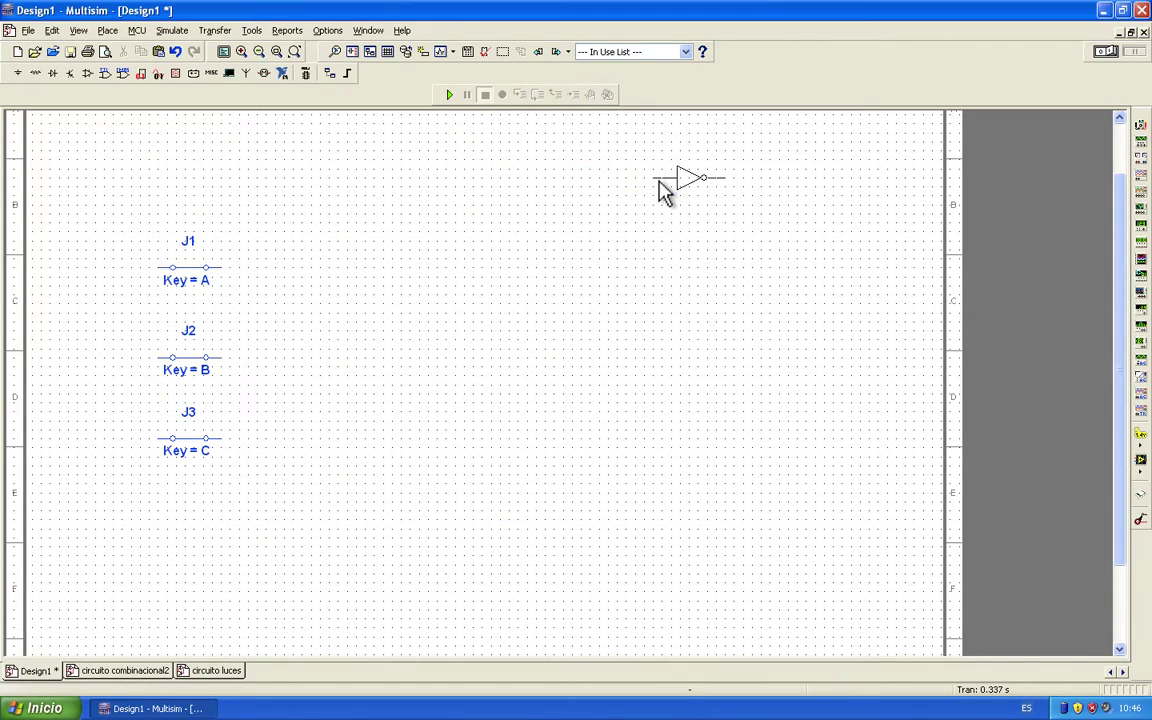
click(333, 322)
click(325, 308)
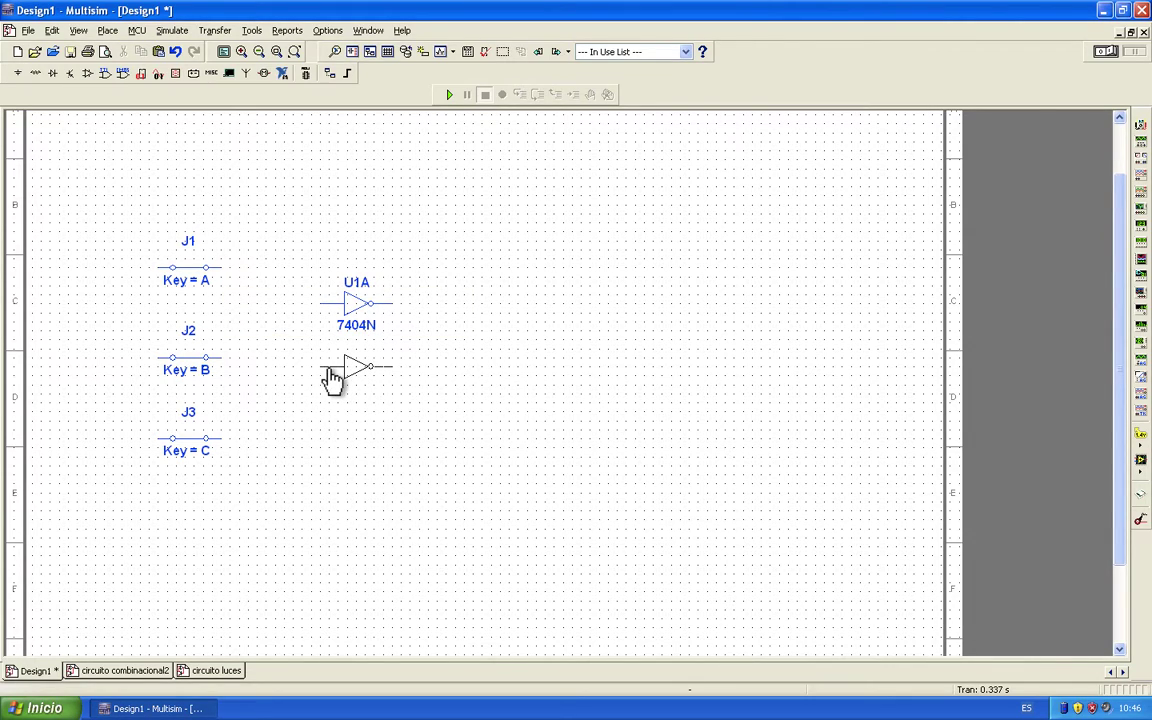
click(330, 378)
click(365, 395)
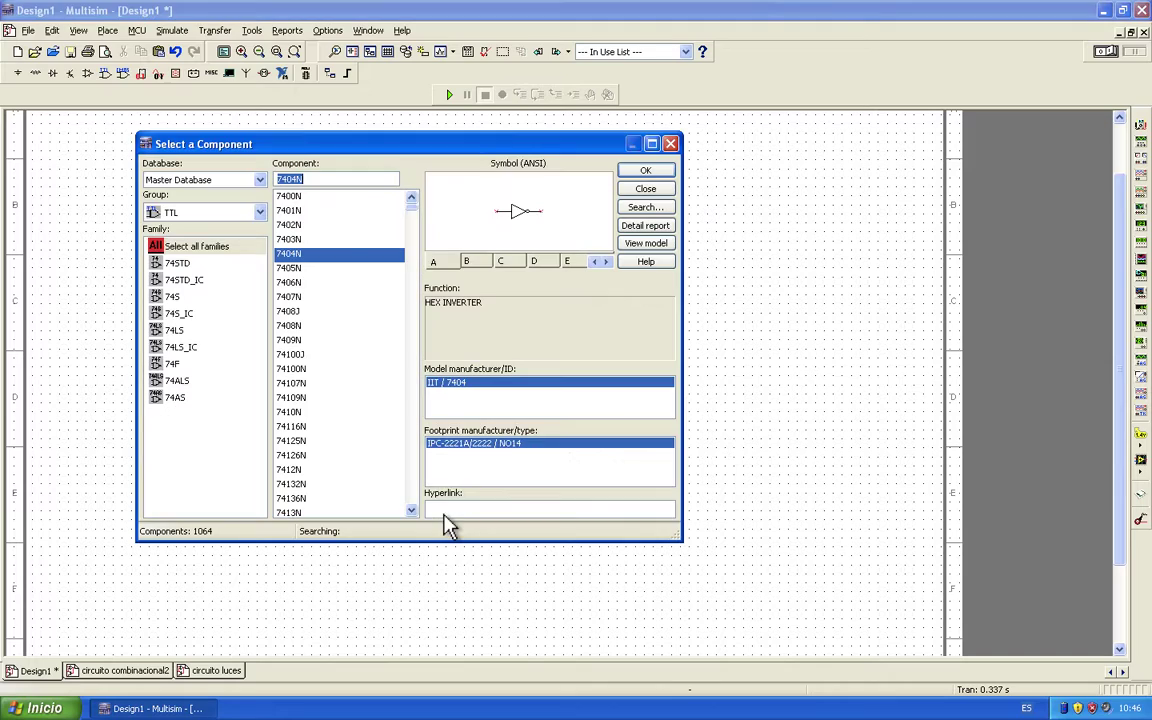
click(650, 189)
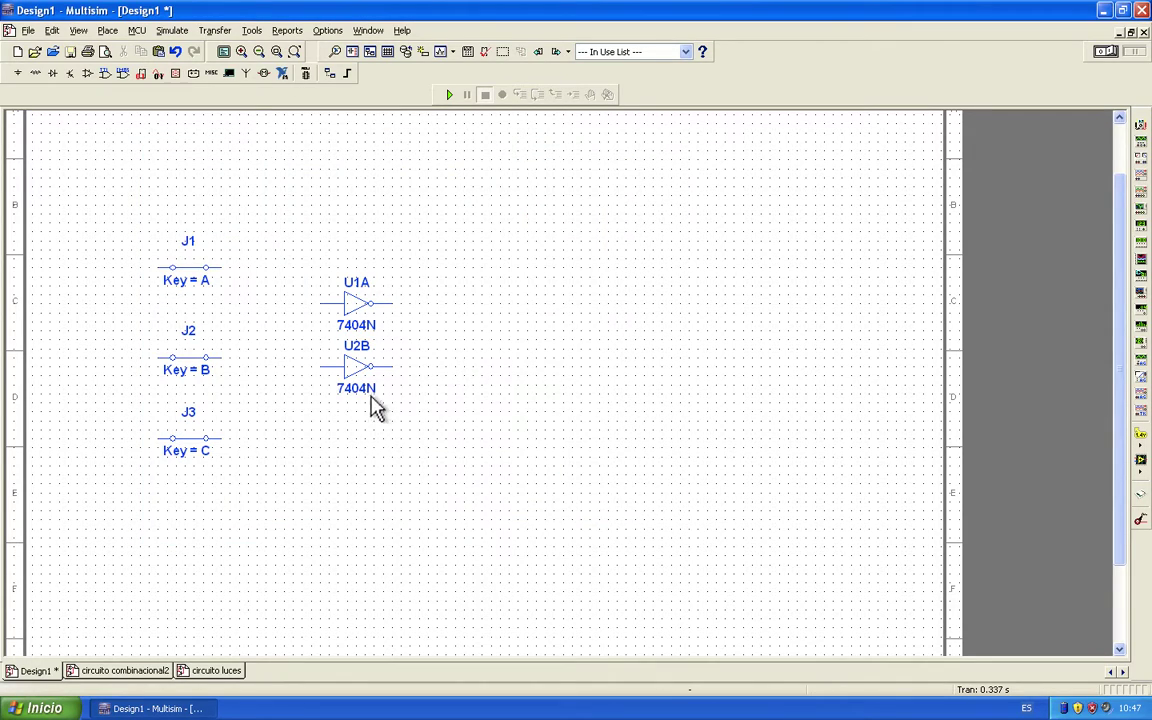
drag(365, 388, 360, 410)
click(540, 442)
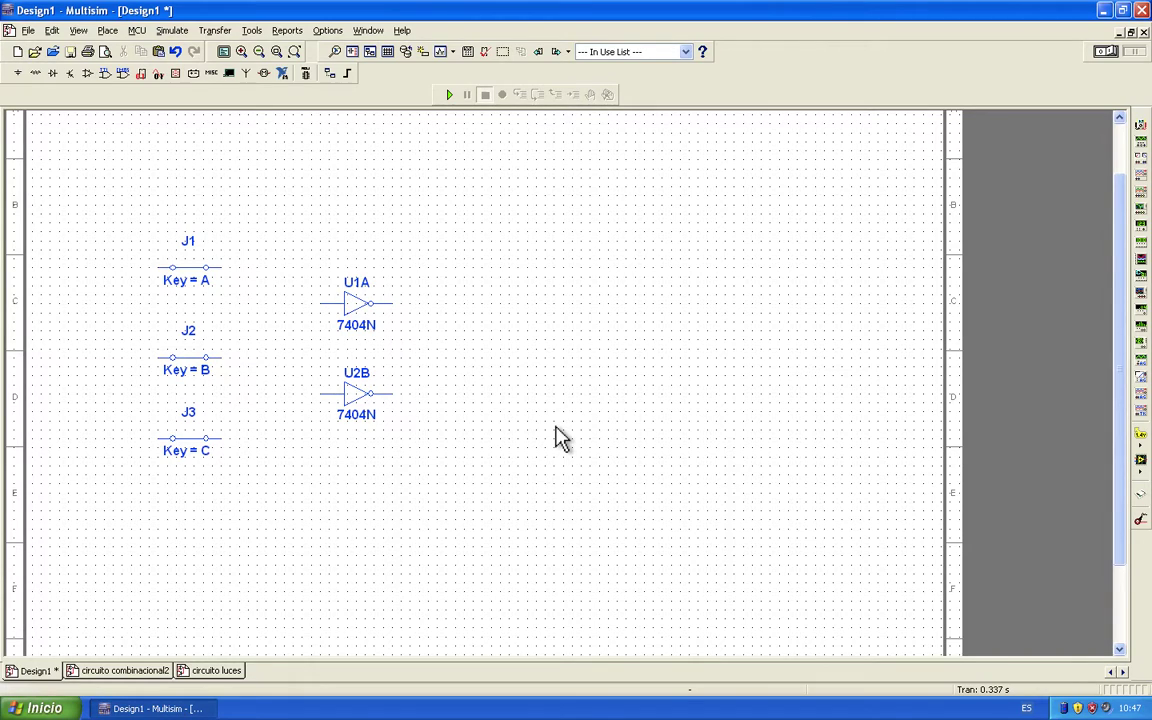
Examine the TTL components between 74161N and 7401N with their symbols and functions, finishing with 7402N selected.
click(115, 82)
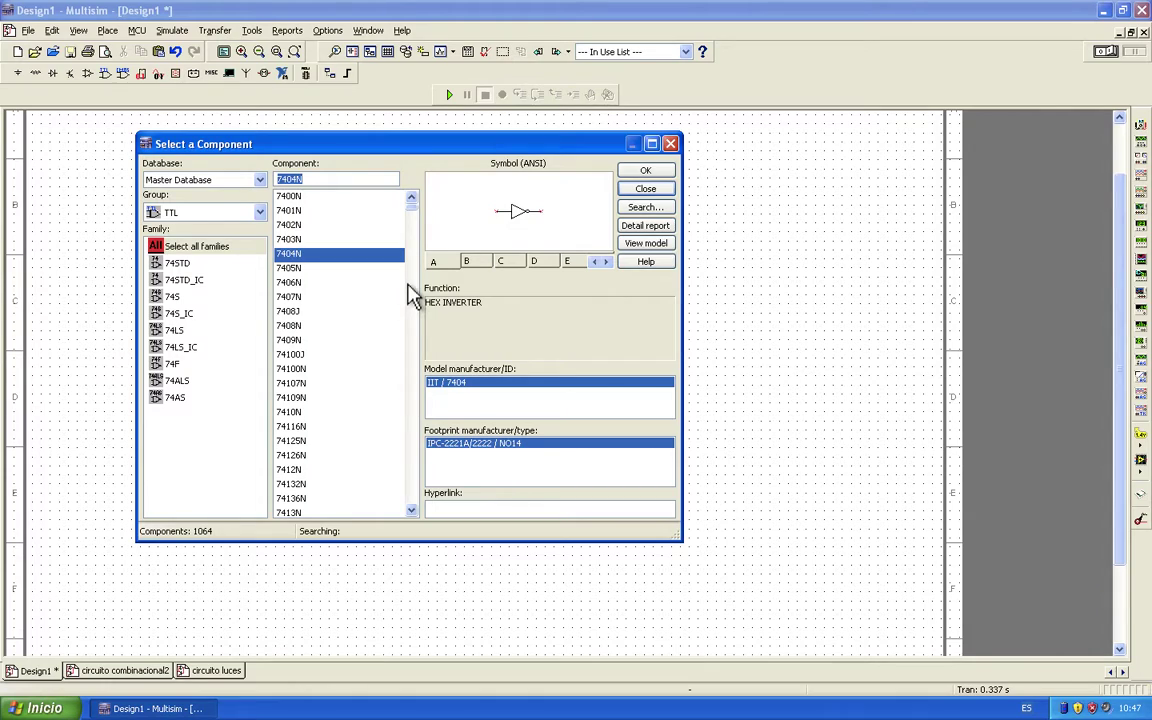
click(289, 411)
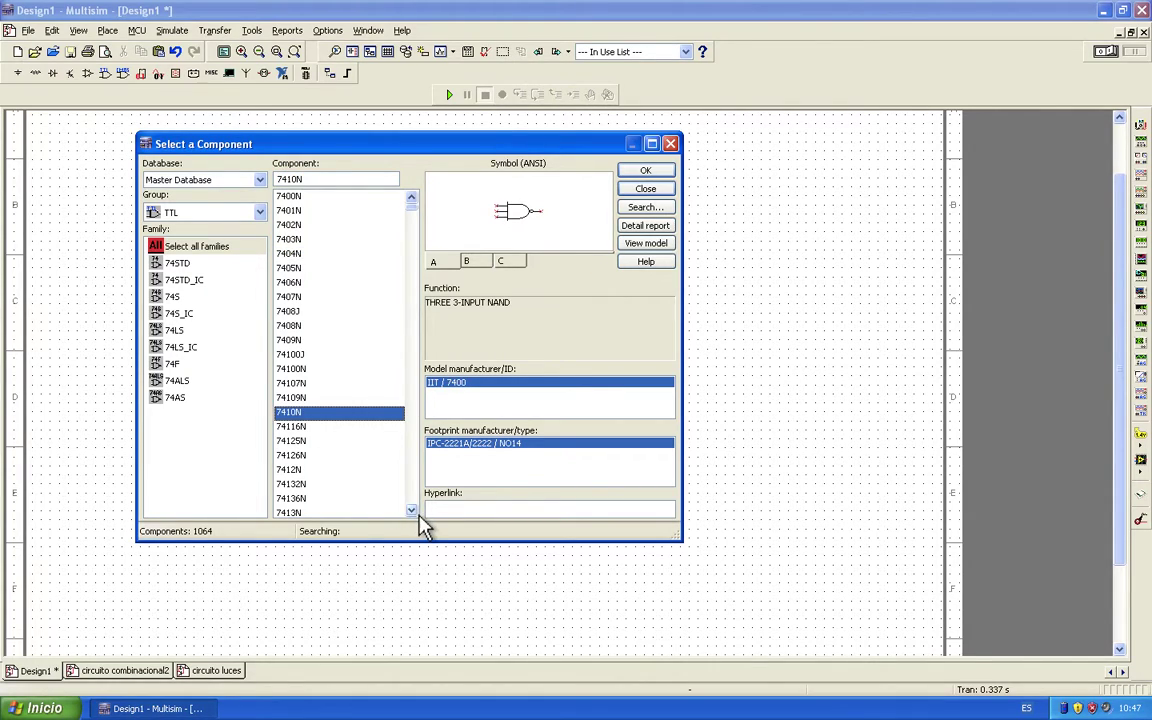
scroll(419, 524, down, 4)
scroll(382, 365, down, 8)
click(345, 256)
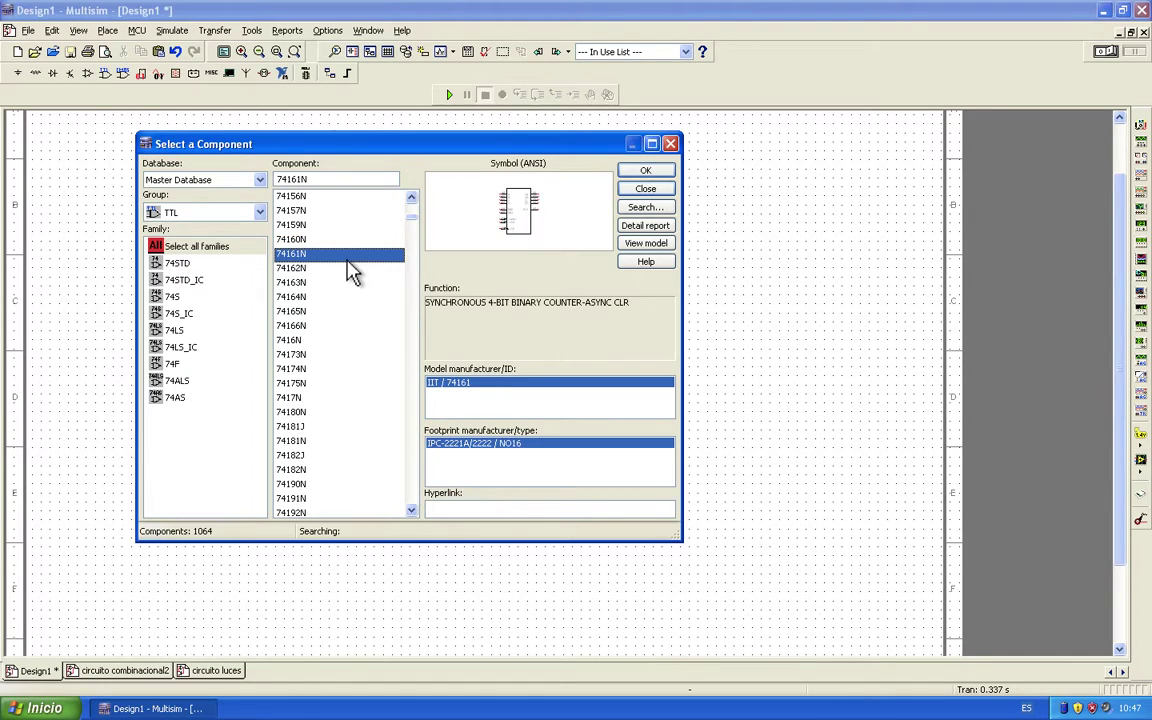
key(Up)
key(Up)
key(Up)
key(Up)
key(Up)
key(Up)
key(Up)
key(Up)
key(Up)
key(Up)
key(Up)
key(Up)
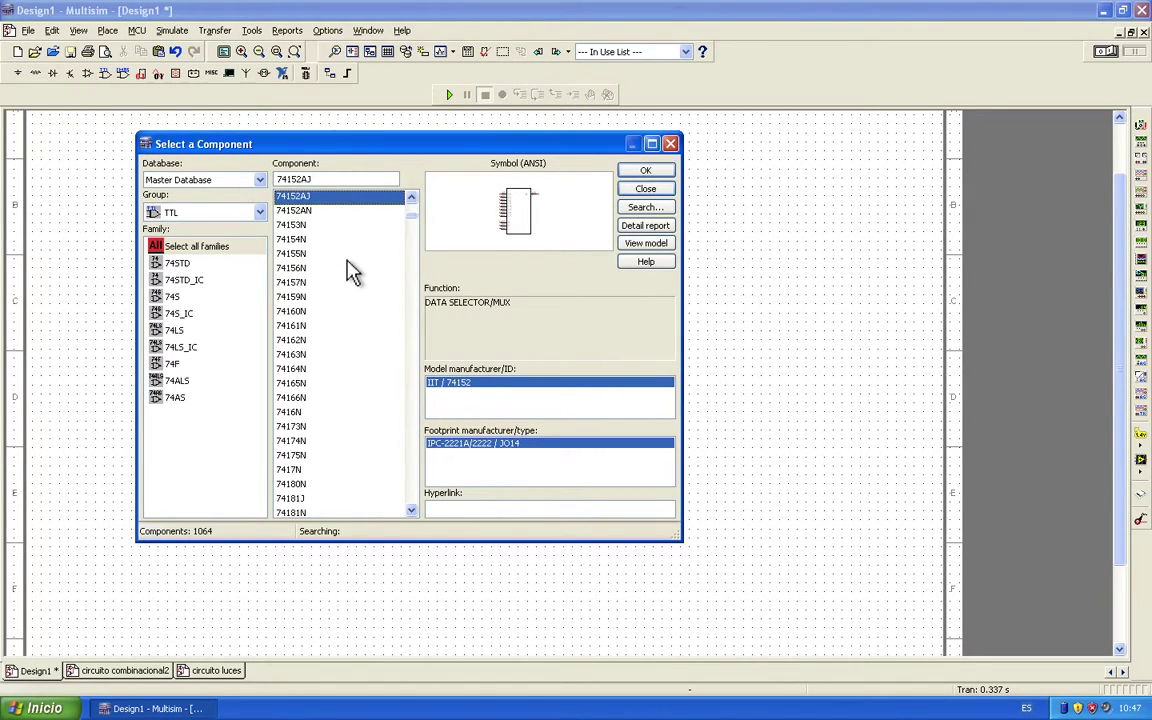
key(Up)
key(Up)
key(Up)
key(Up)
key(Up)
key(Up)
key(Up)
key(Up)
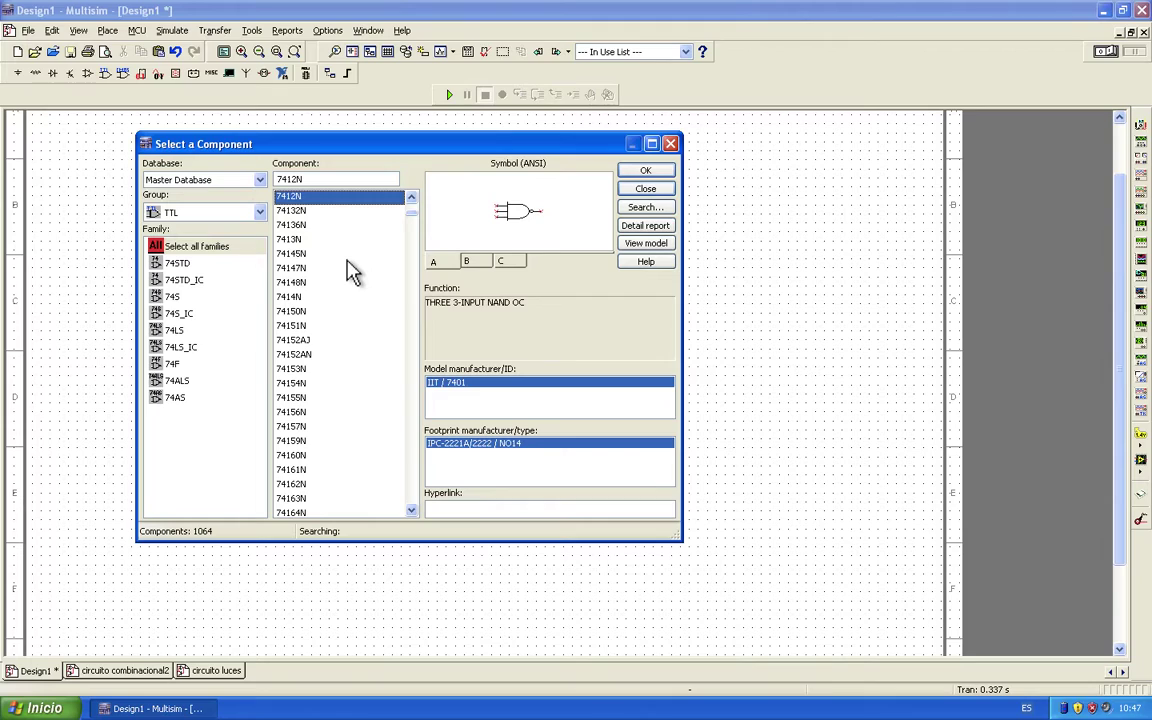
key(Up)
key(Up)
key(Up)
key(Up)
key(Up)
key(Up)
key(Up)
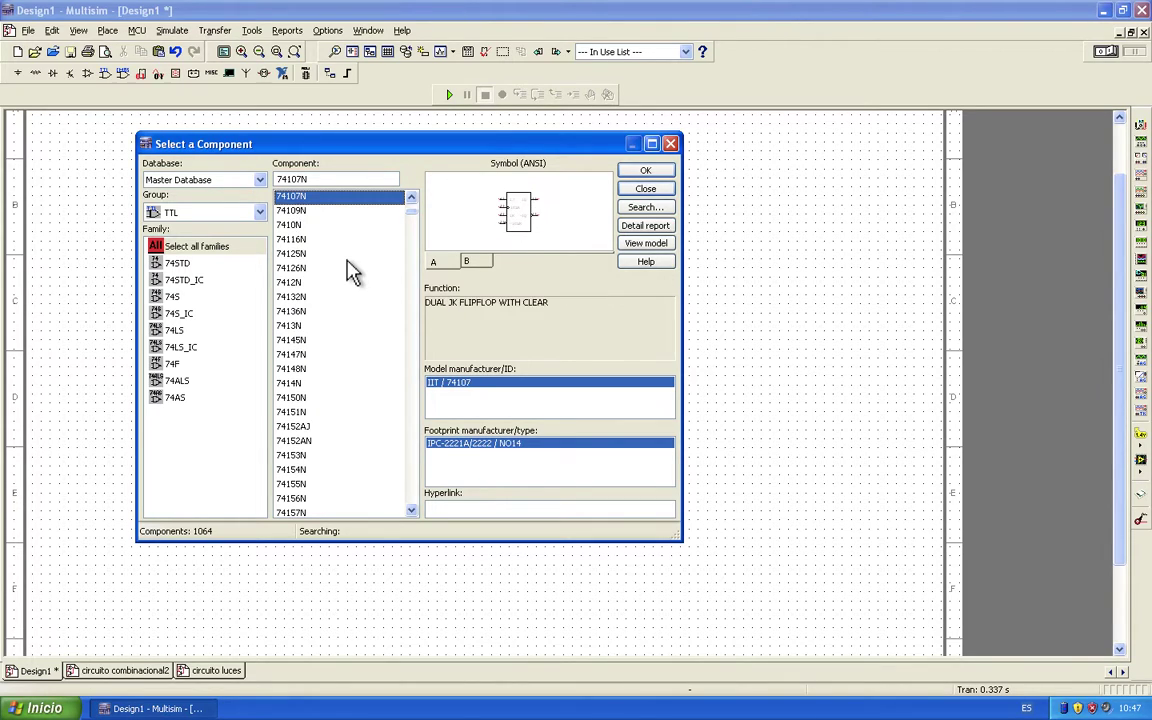
key(Up)
key(Up)
key(Up)
key(Up)
key(Up)
key(Up)
key(Up)
key(Up)
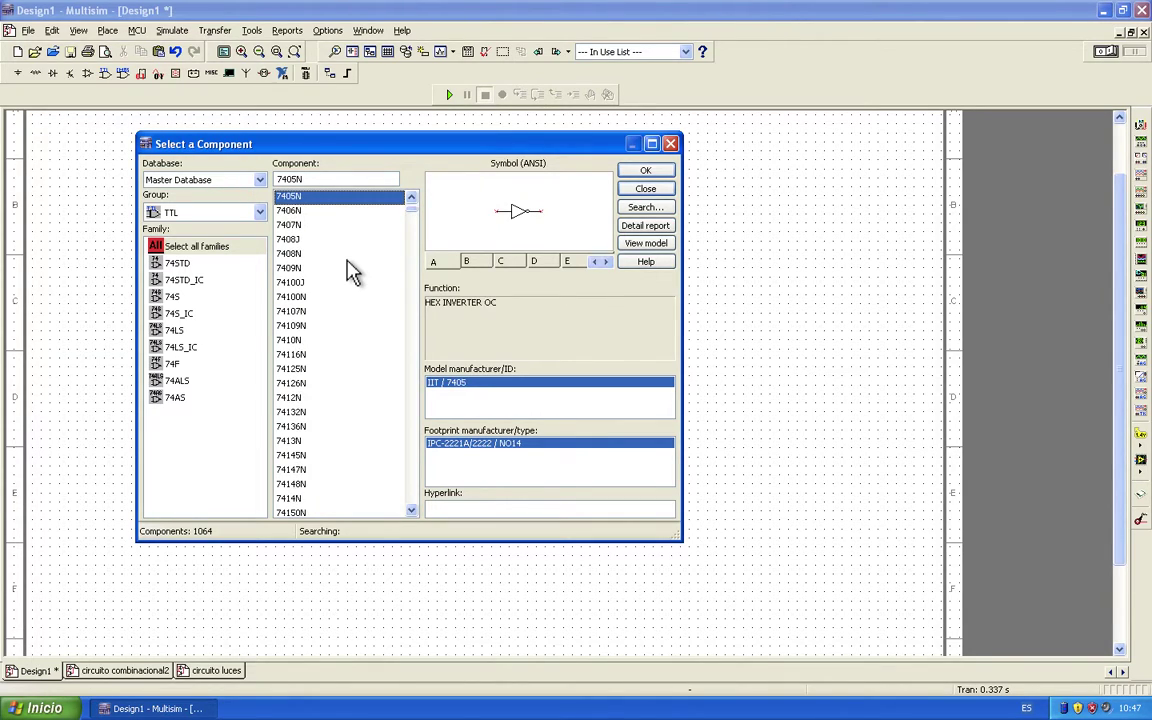
key(Up)
key(Up)
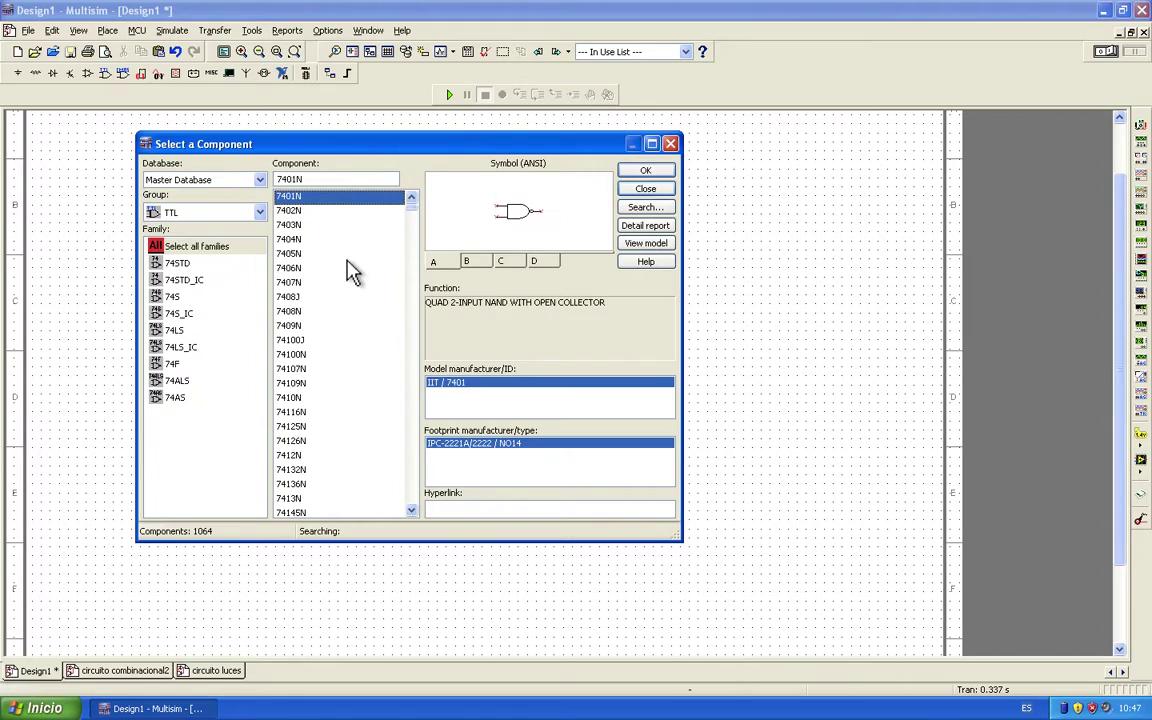
key(Down)
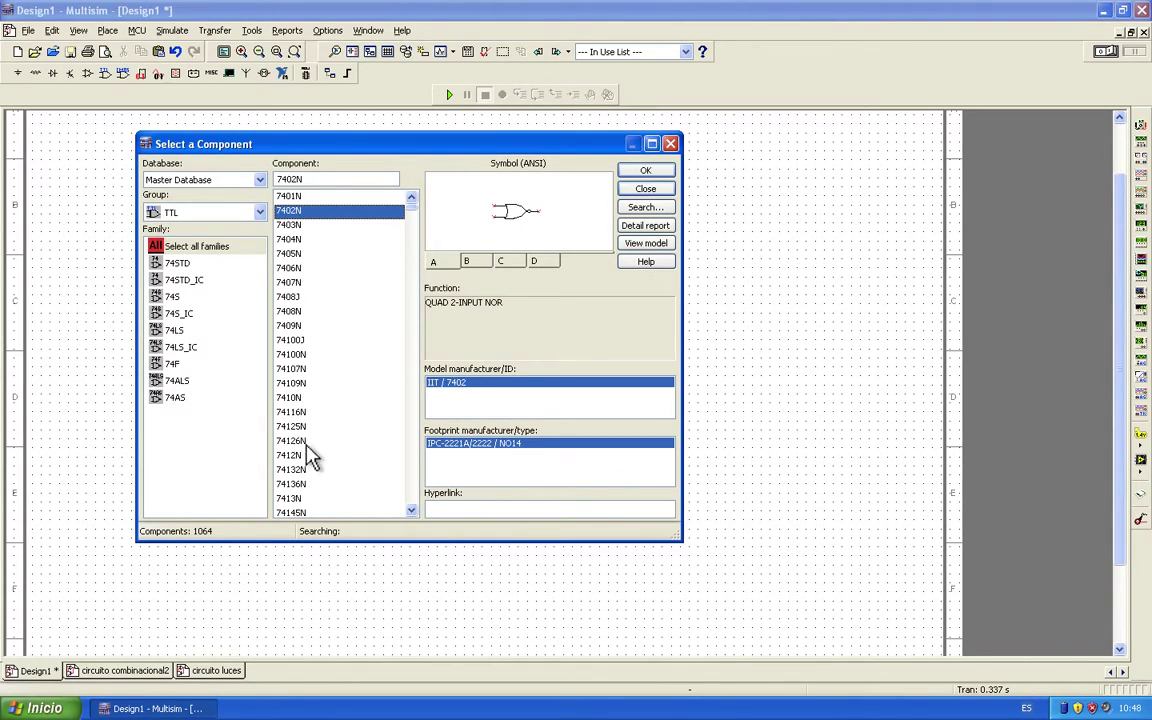
Examine the component search criteria, including group, family, function and model ID, and leave without searching.
click(645, 207)
drag(558, 266, 495, 226)
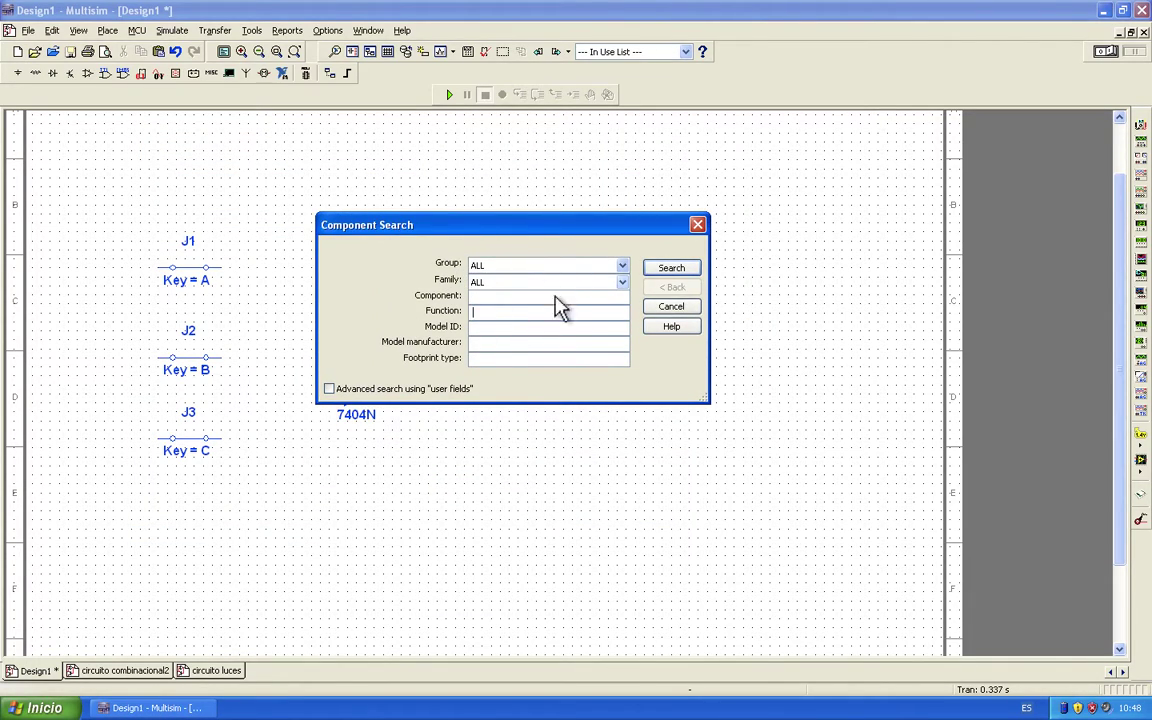
click(623, 267)
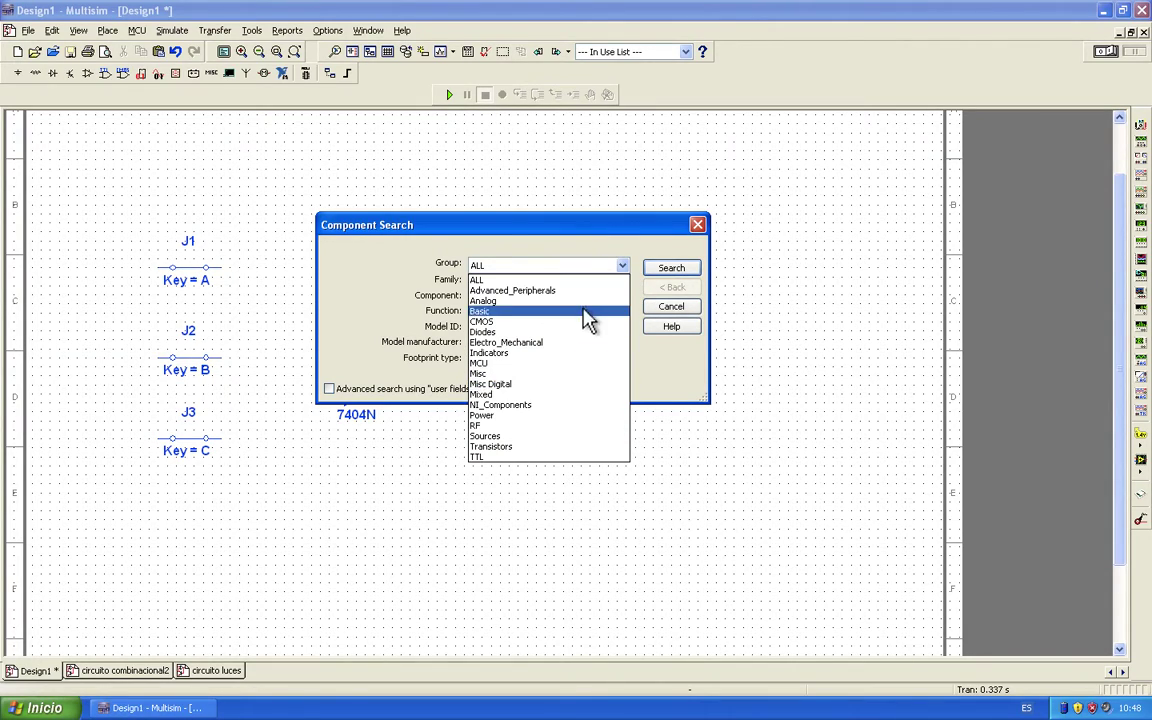
click(586, 259)
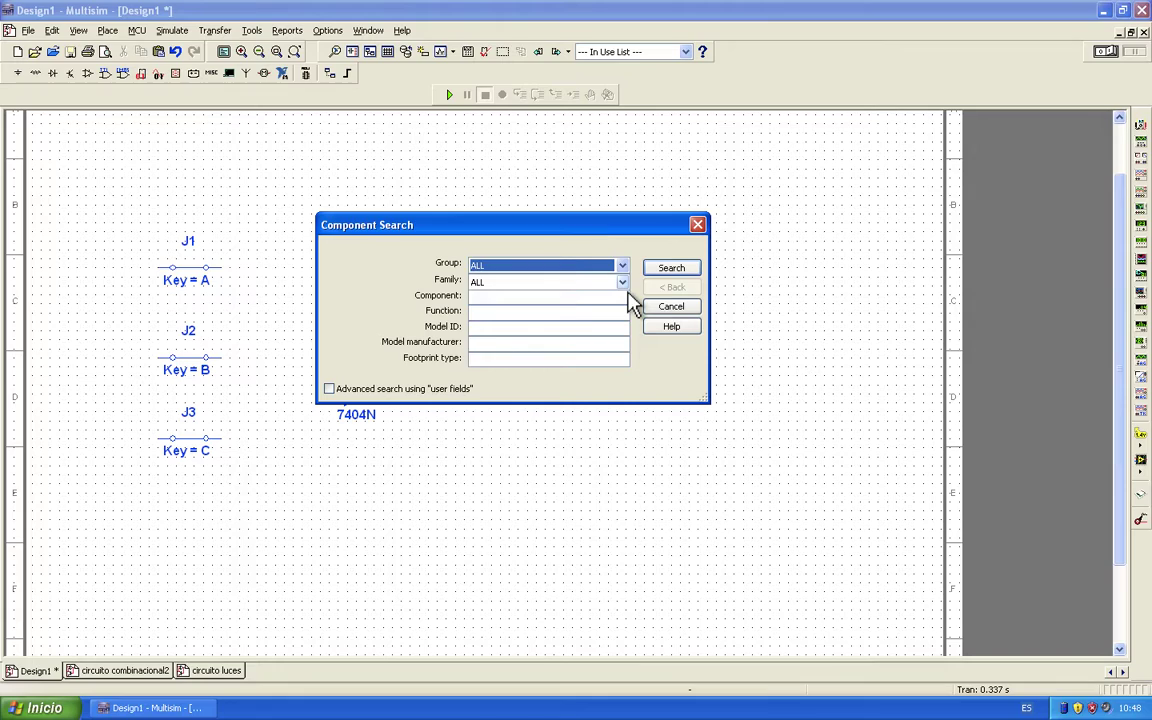
click(623, 284)
click(596, 257)
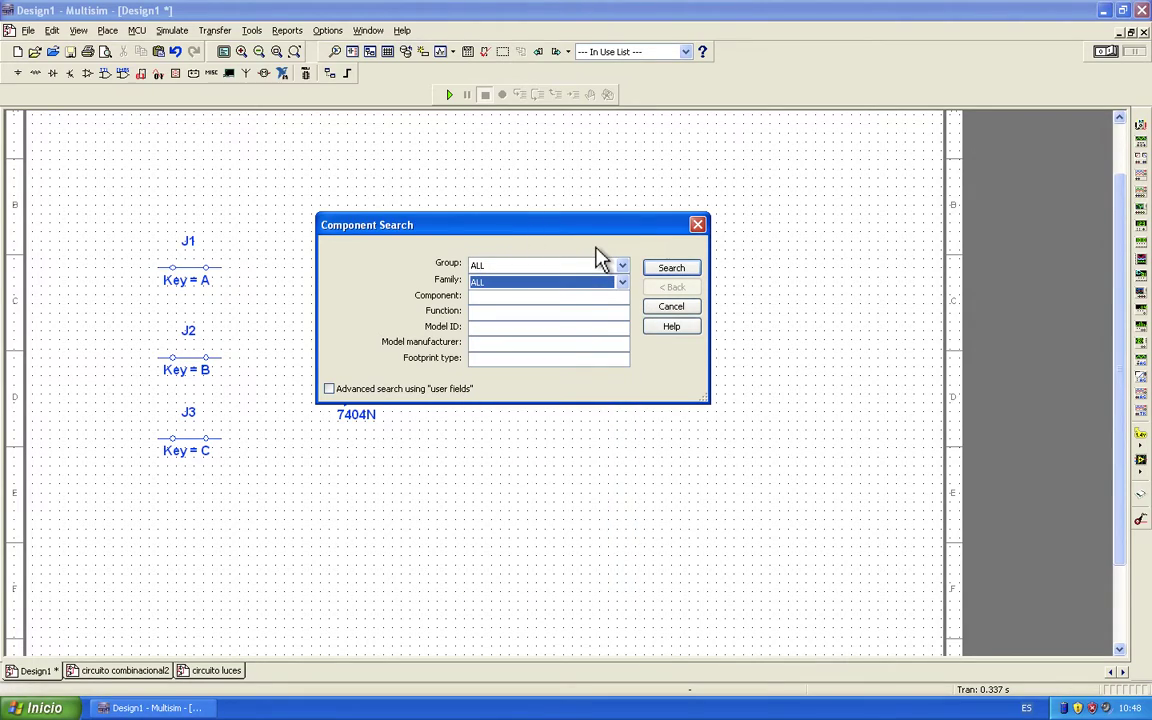
click(563, 302)
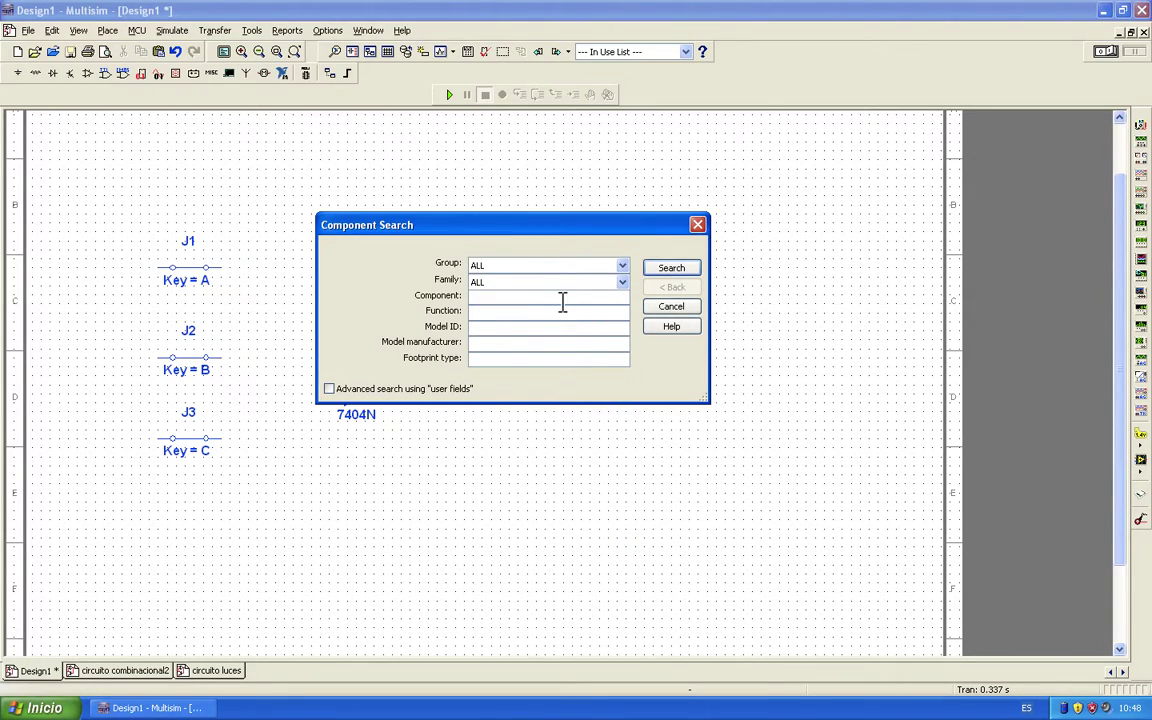
click(560, 312)
click(525, 334)
click(519, 342)
click(672, 307)
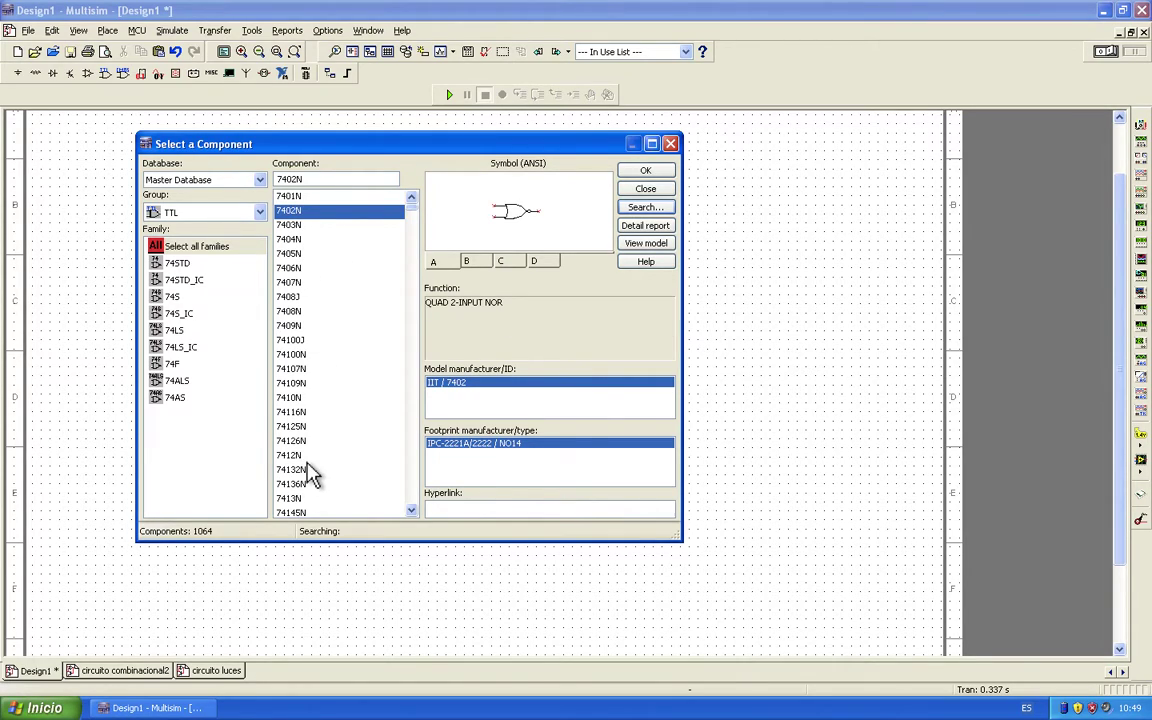
Place section A of a new 7402N NOR gate beyond the two inverters, between their heights, and close the component browser.
drag(460, 146, 465, 188)
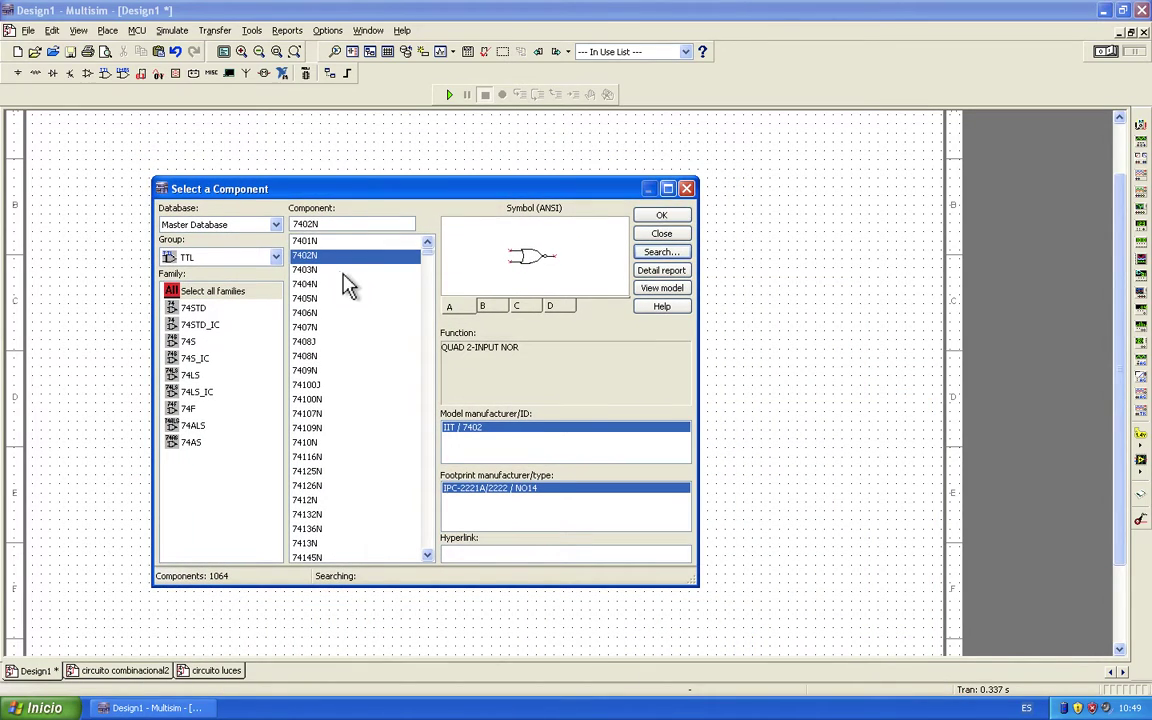
click(680, 216)
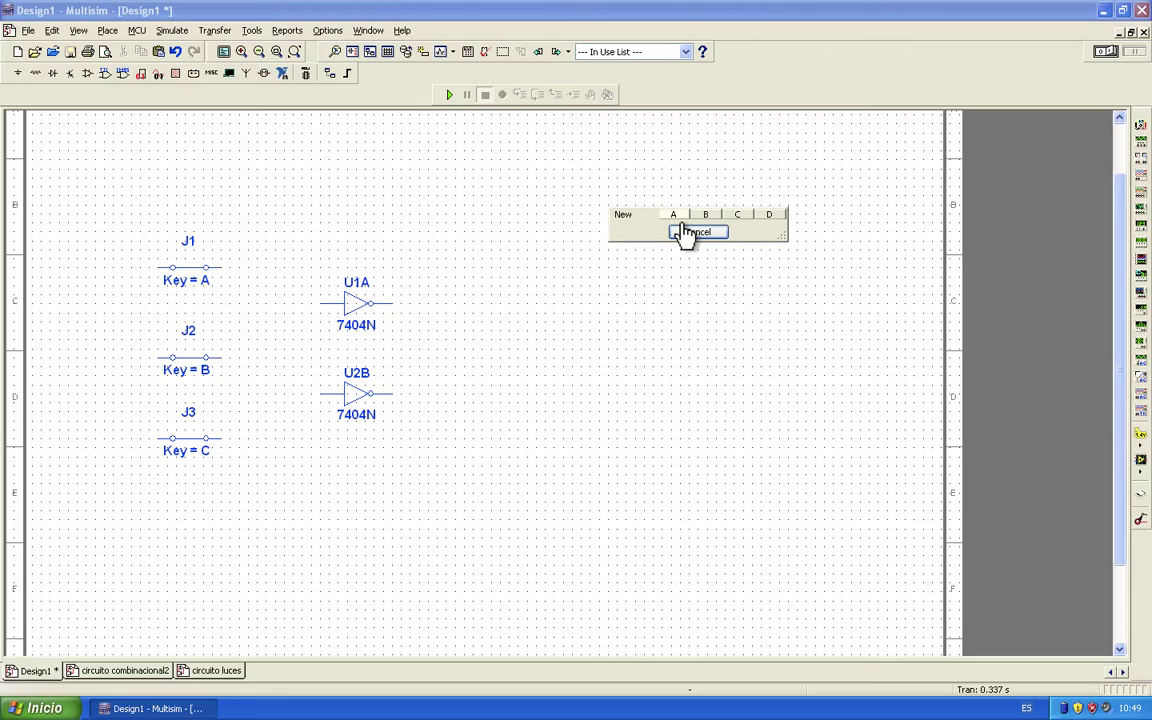
click(675, 217)
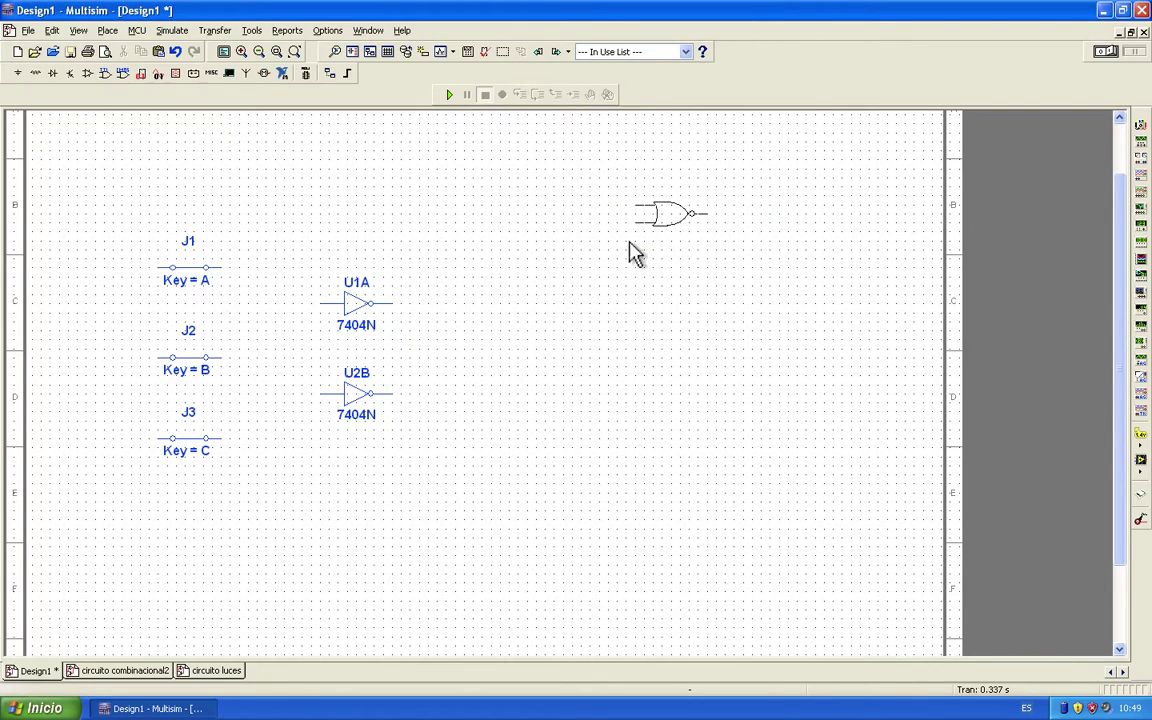
click(470, 367)
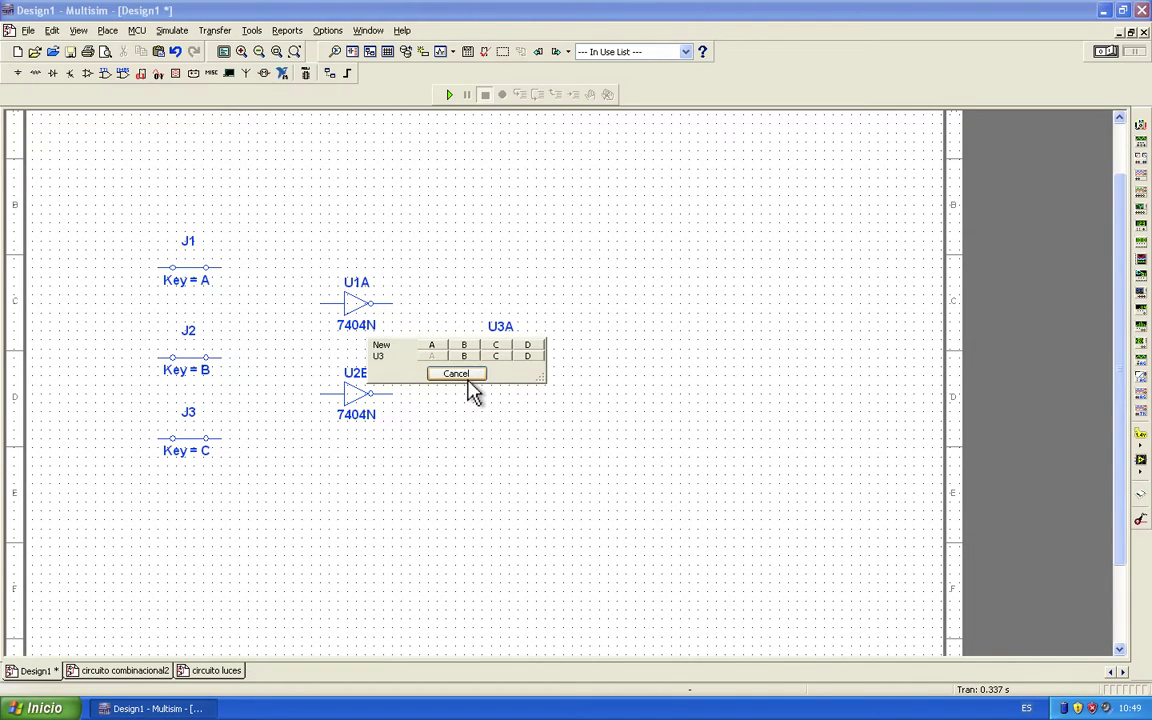
click(468, 375)
click(662, 235)
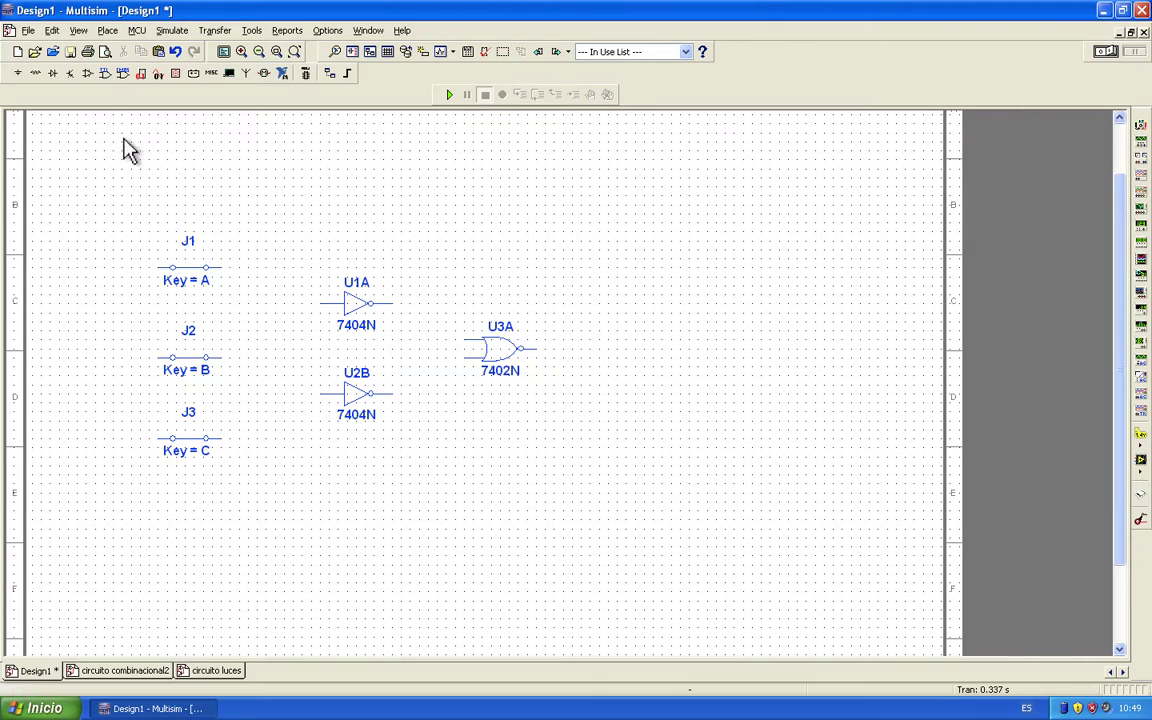
Examine the TTL components from 7406N to 74166N, with their symbols and functions.
click(111, 84)
click(322, 328)
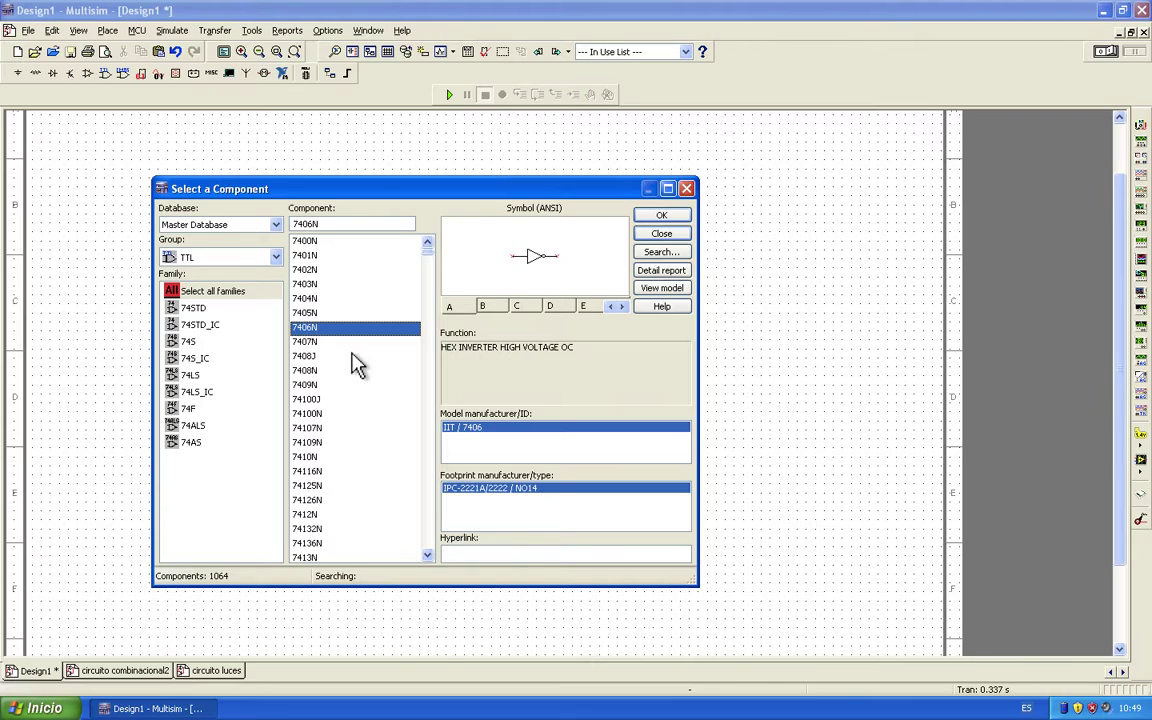
key(Down)
key(Down)
key(Down)
key(Down)
key(Down)
key(Down)
key(Down)
key(Down)
key(Down)
key(Down)
key(Down)
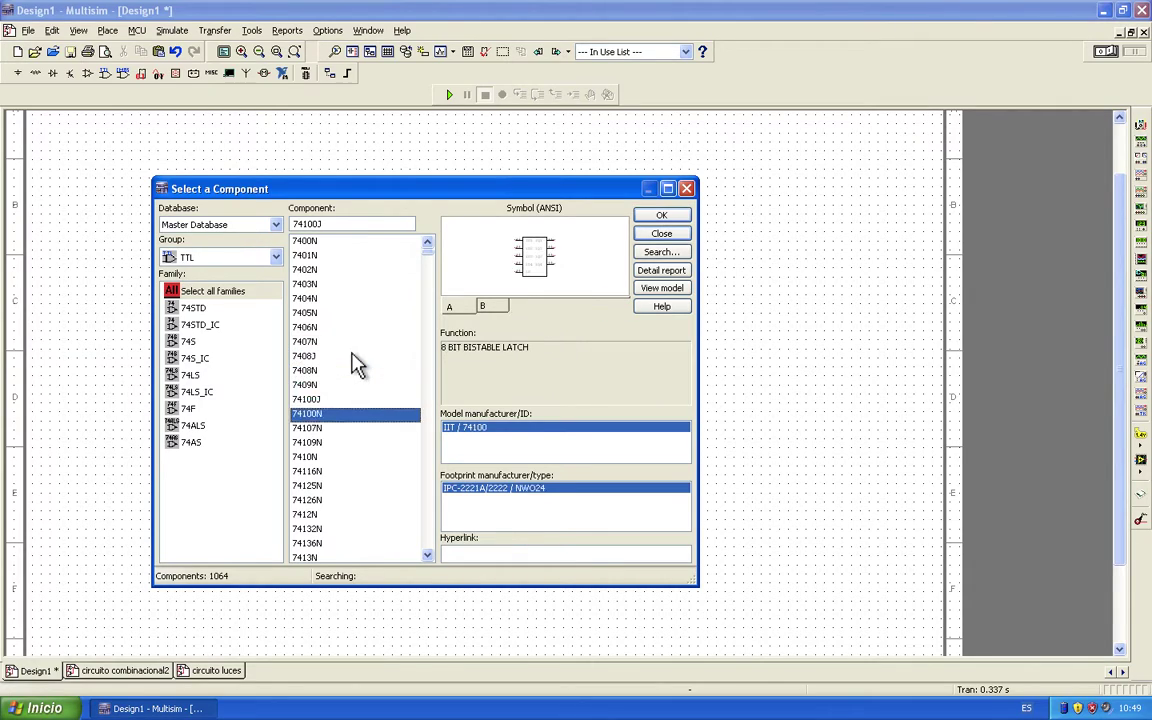
key(Down)
key(Down)
key(Down)
key(Down)
key(Down)
key(Down)
key(Down)
key(Down)
key(Down)
key(Down)
key(Down)
key(Down)
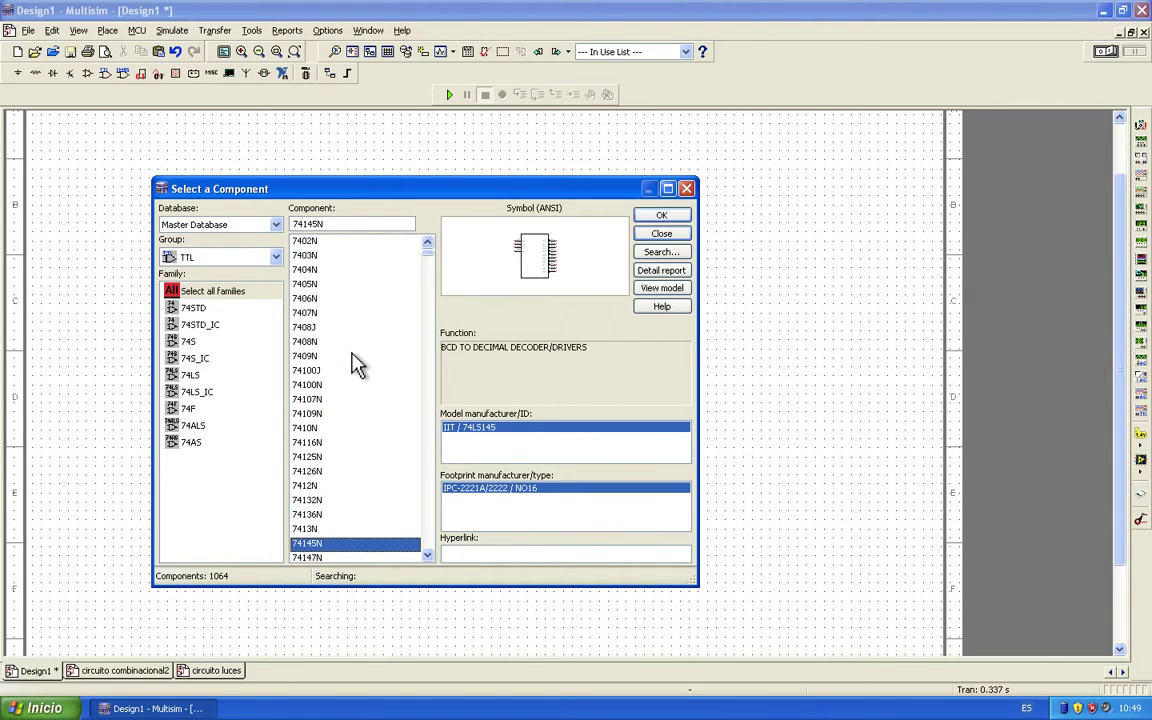
key(Down)
key(Down)
key(Down)
key(Down)
key(Down)
key(Down)
key(Down)
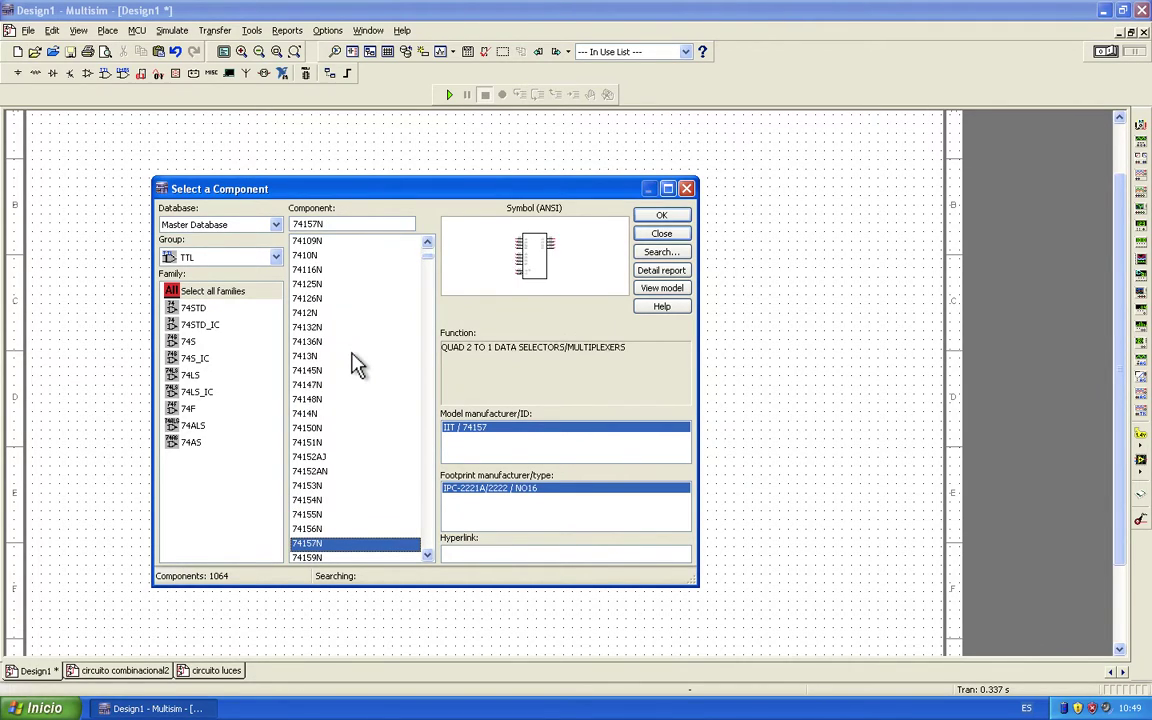
key(Down)
key(Down)
key(Down)
key(Down)
key(Down)
key(Down)
key(Down)
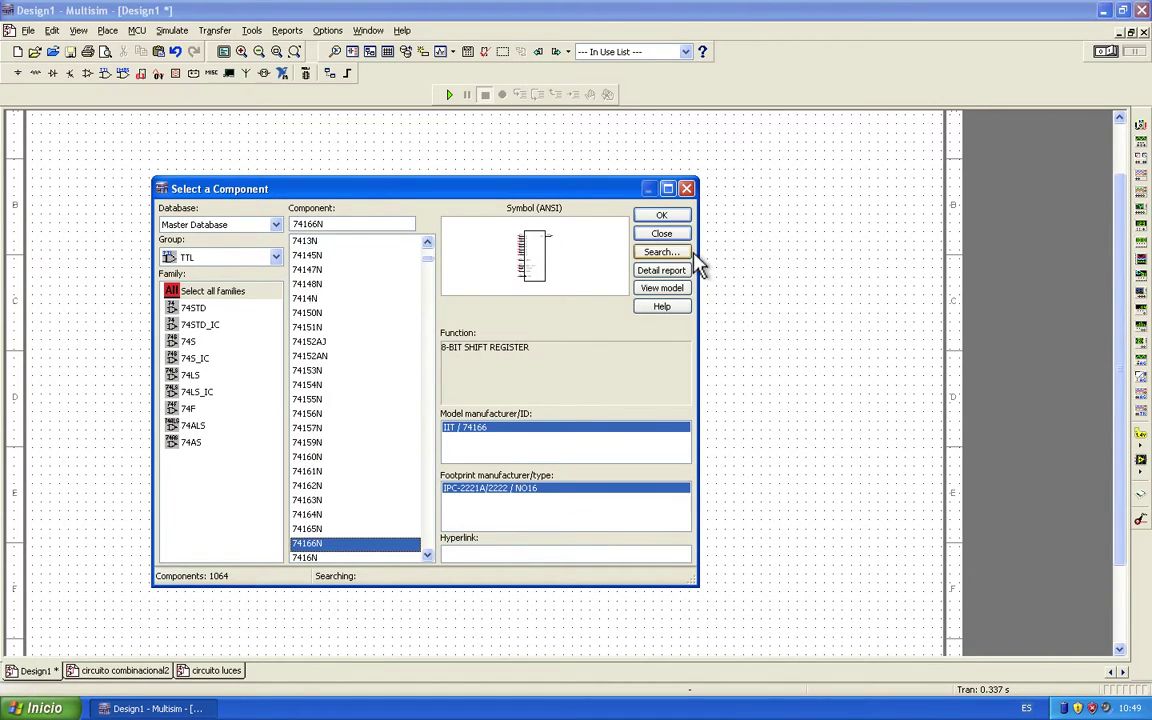
Search the component library for the model ID 74ls11 across all groups and families.
click(661, 252)
click(633, 370)
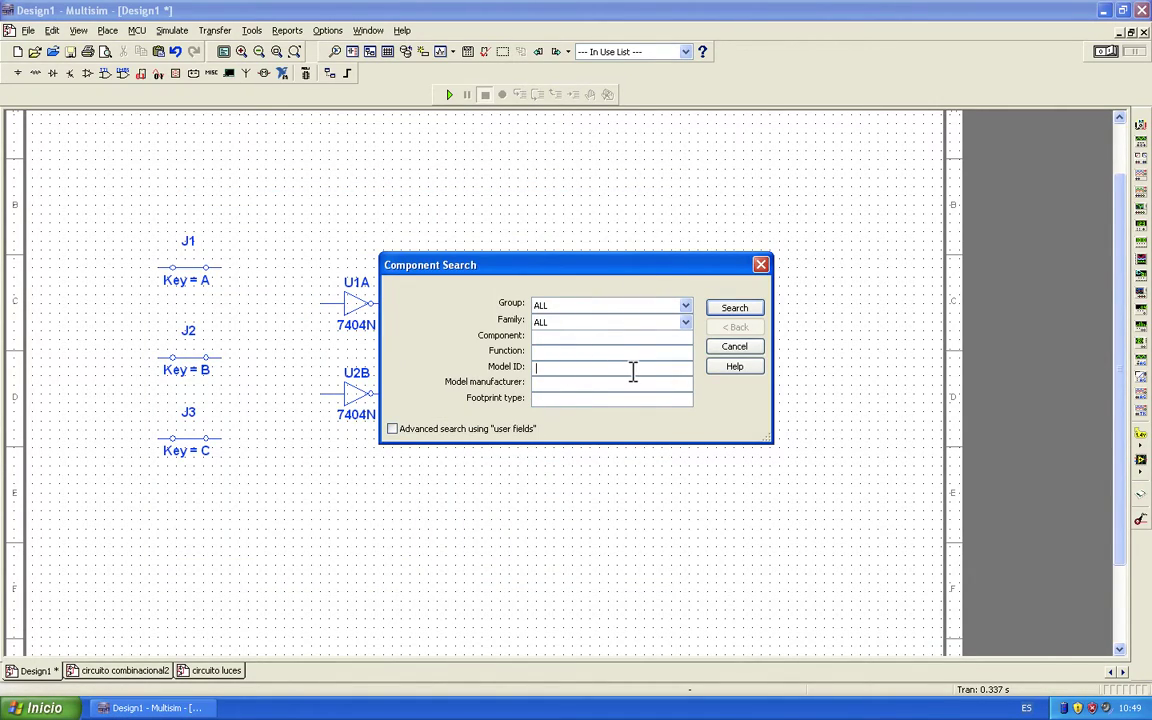
text(74ls)
text(08)
key(Return)
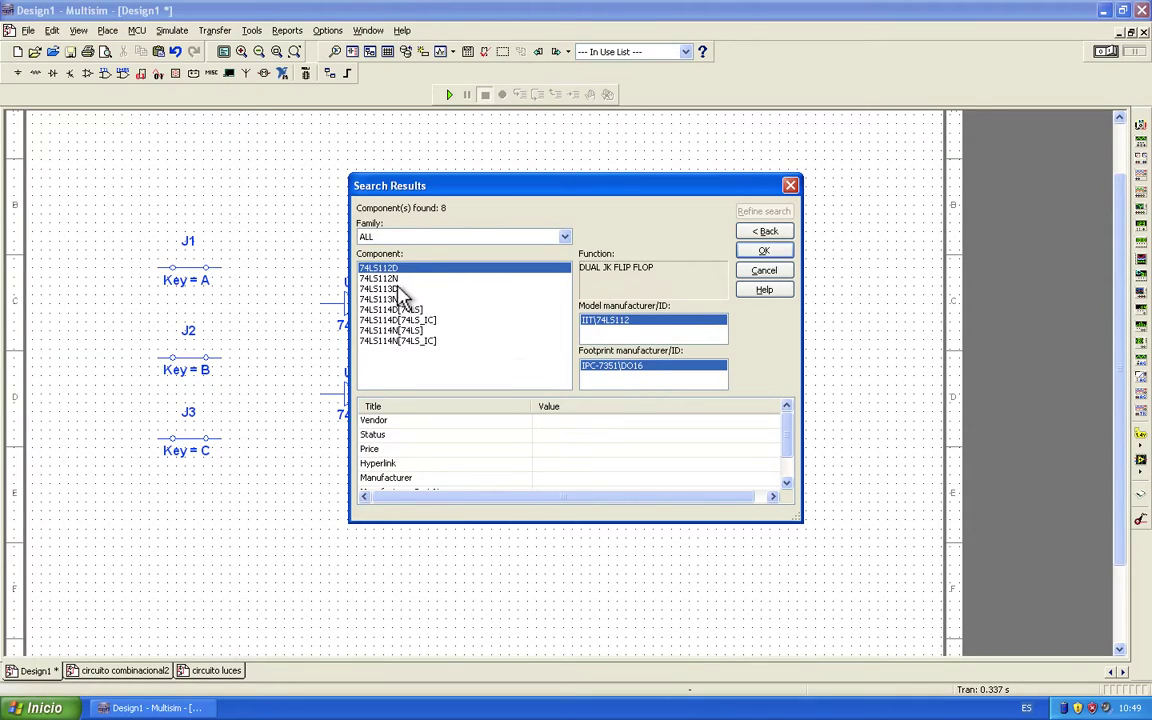
Examine the functions of the found components from 74LS112D to 74LS114N and leave the search without choosing one.
click(374, 278)
key(Down)
key(Down)
key(Down)
key(Down)
key(Down)
key(Down)
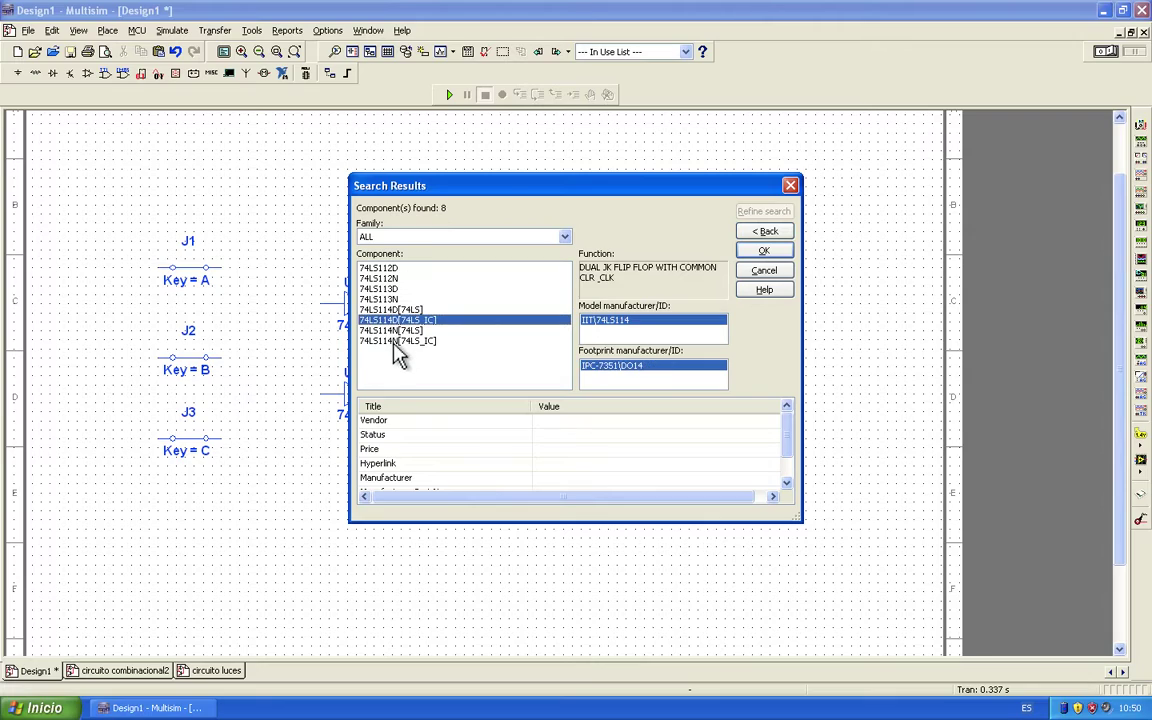
click(365, 268)
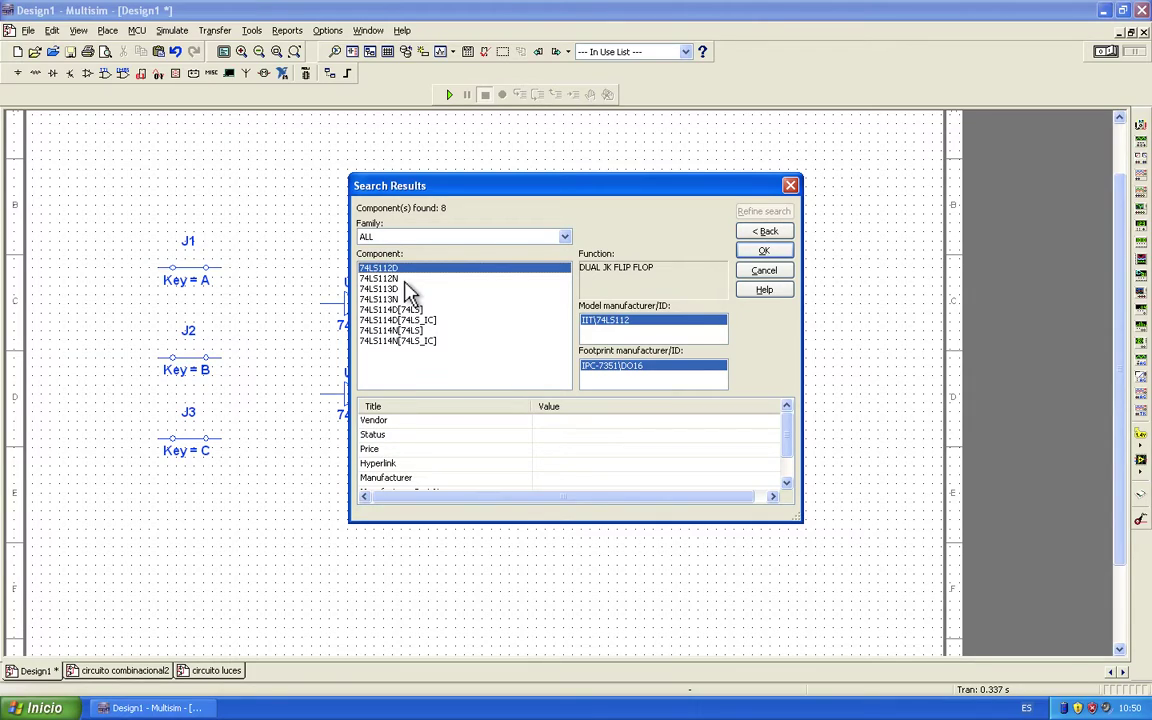
click(786, 239)
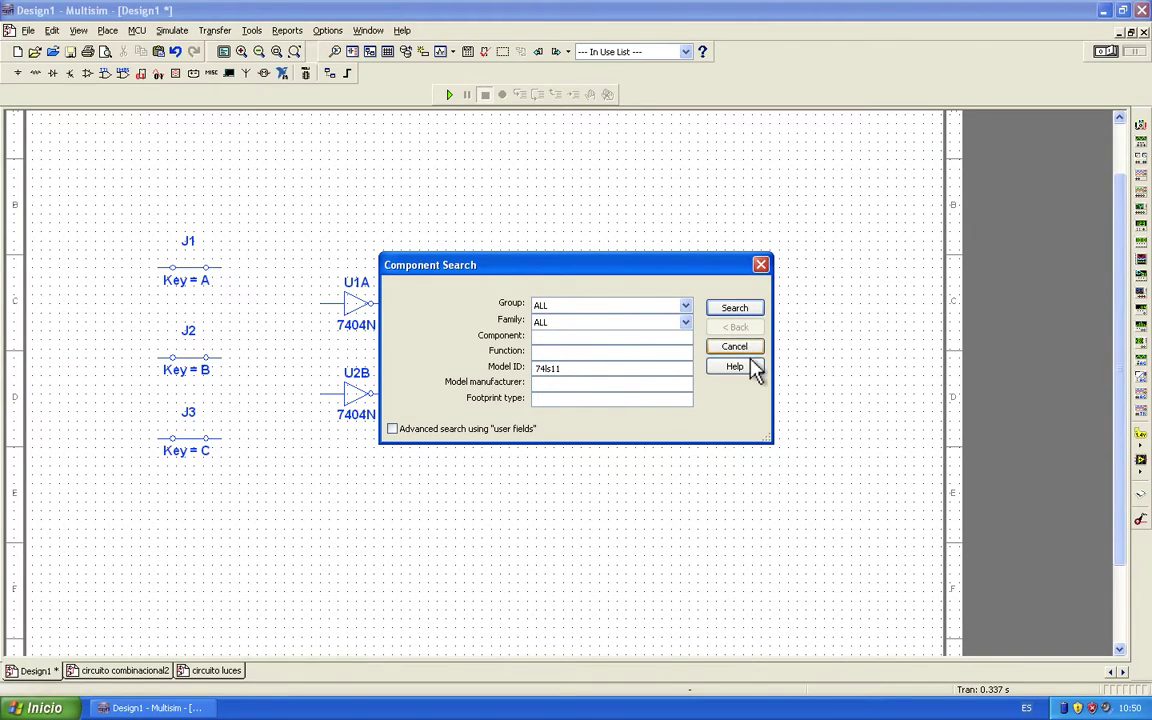
click(738, 352)
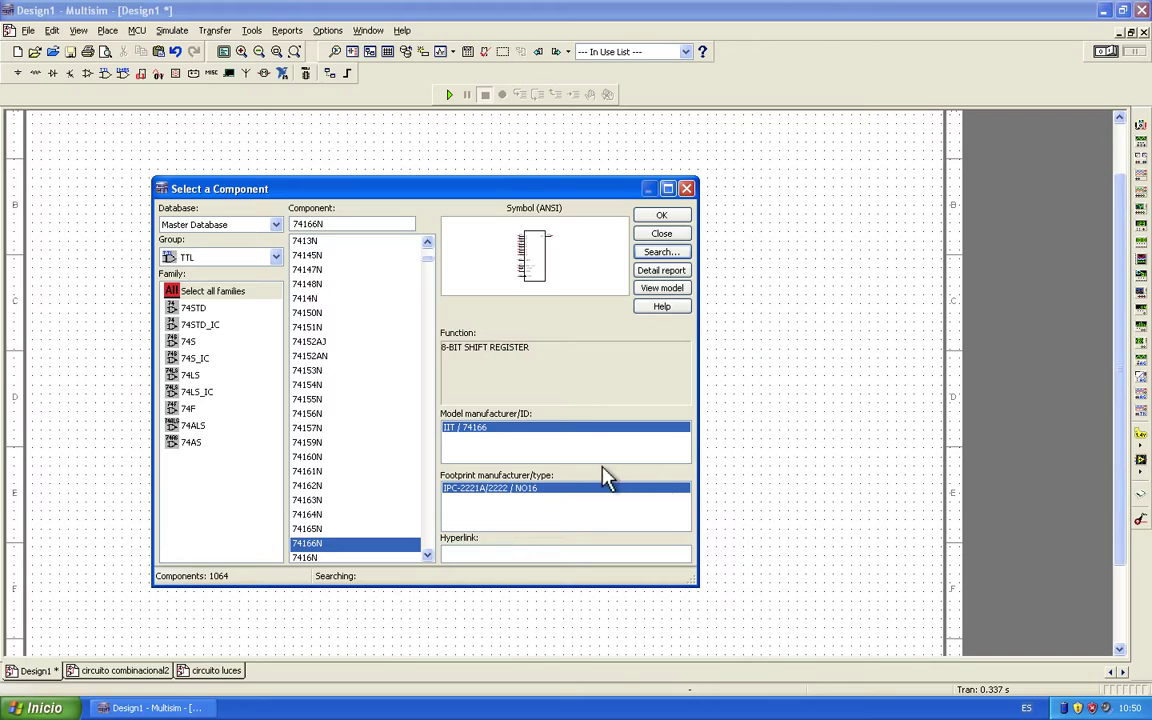
Examine the TTL gates from 7400N to 7409N with their symbols and functions.
drag(434, 266, 428, 232)
click(366, 244)
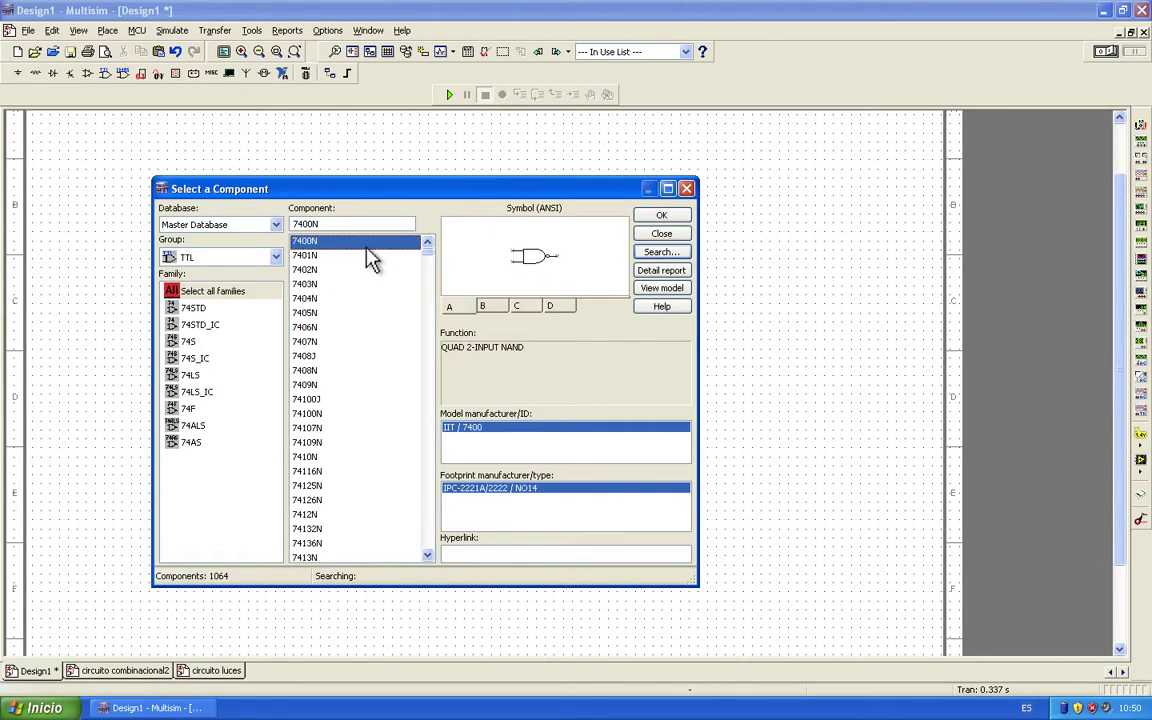
key(Down)
key(Down)
key(Down)
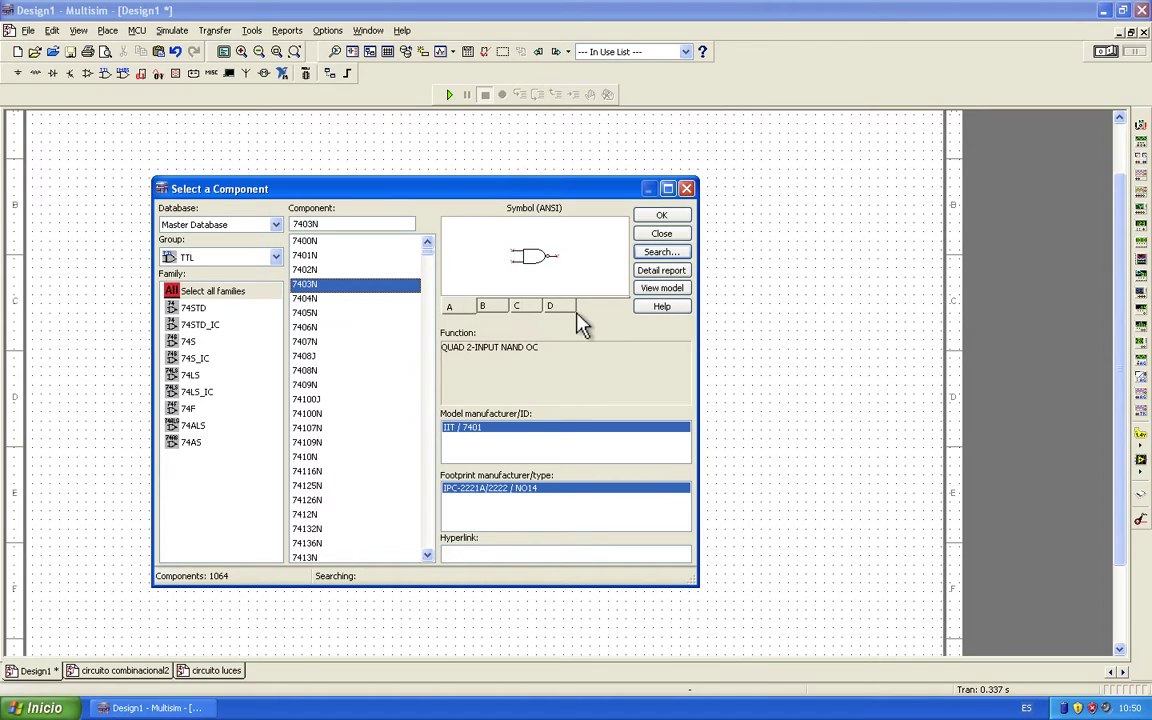
key(Down)
key(Down)
key(Down)
key(Down)
key(Down)
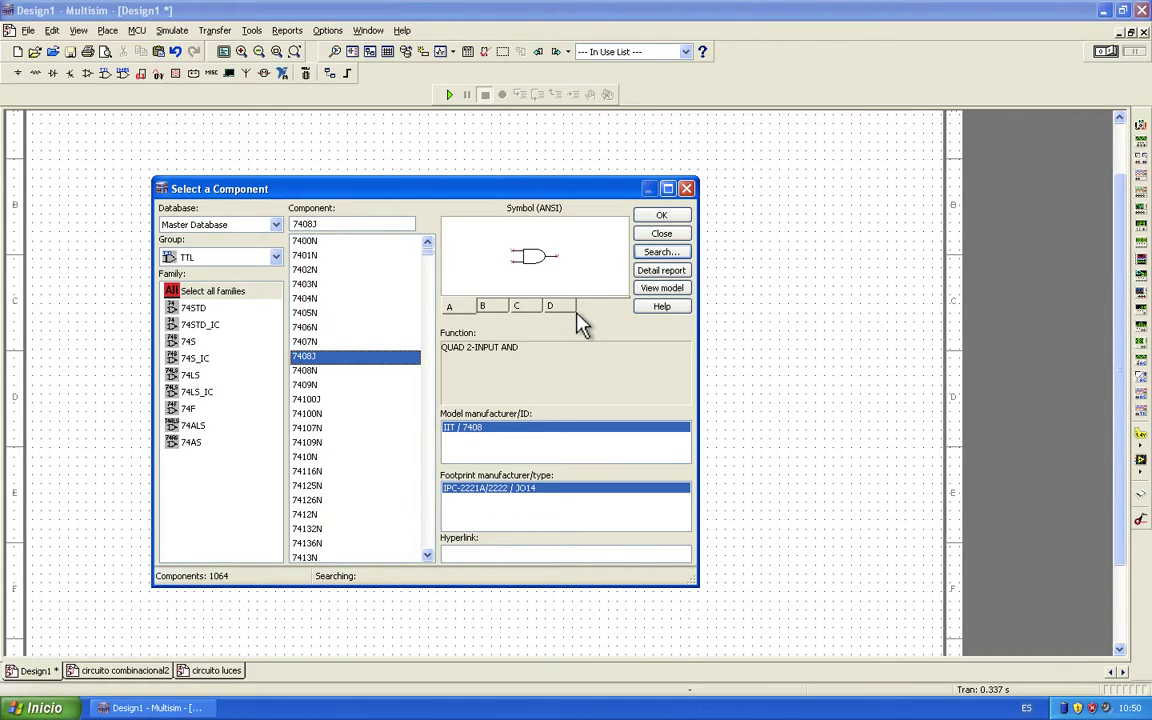
key(Down)
key(Down)
key(Down)
key(Down)
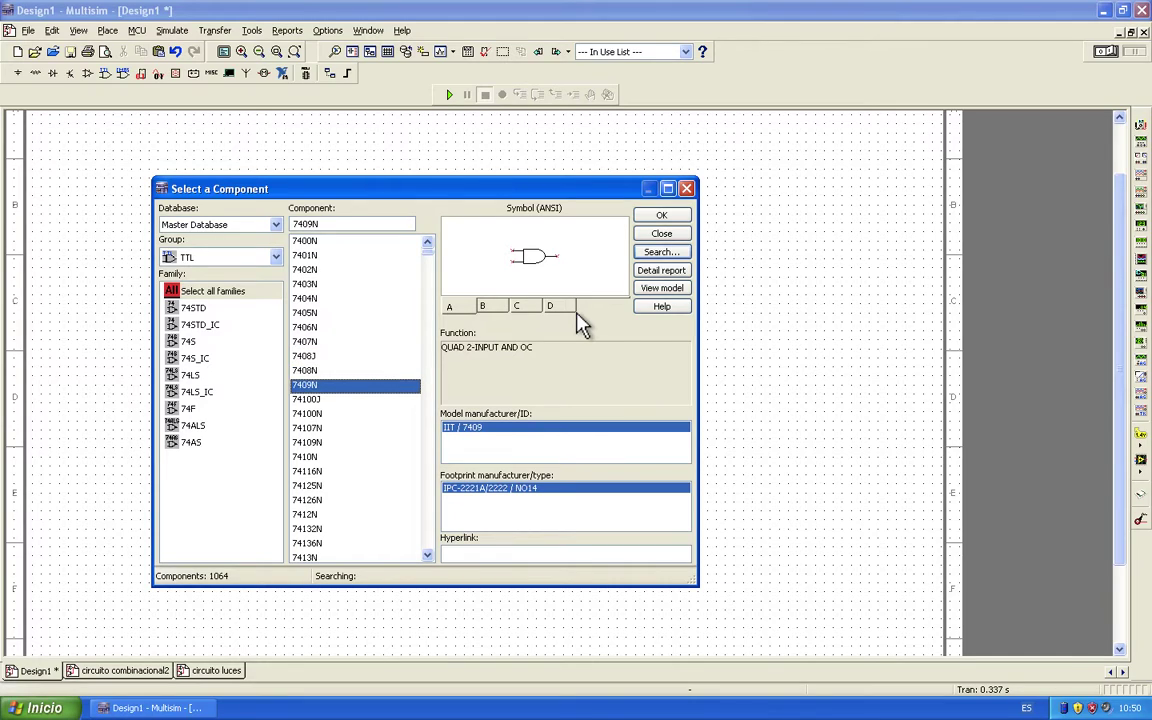
Place section A of a 7410N three-input NAND gate beyond the 7402N, level with it, and close the component browser.
key(Down)
key(Down)
key(Down)
key(Down)
key(Up)
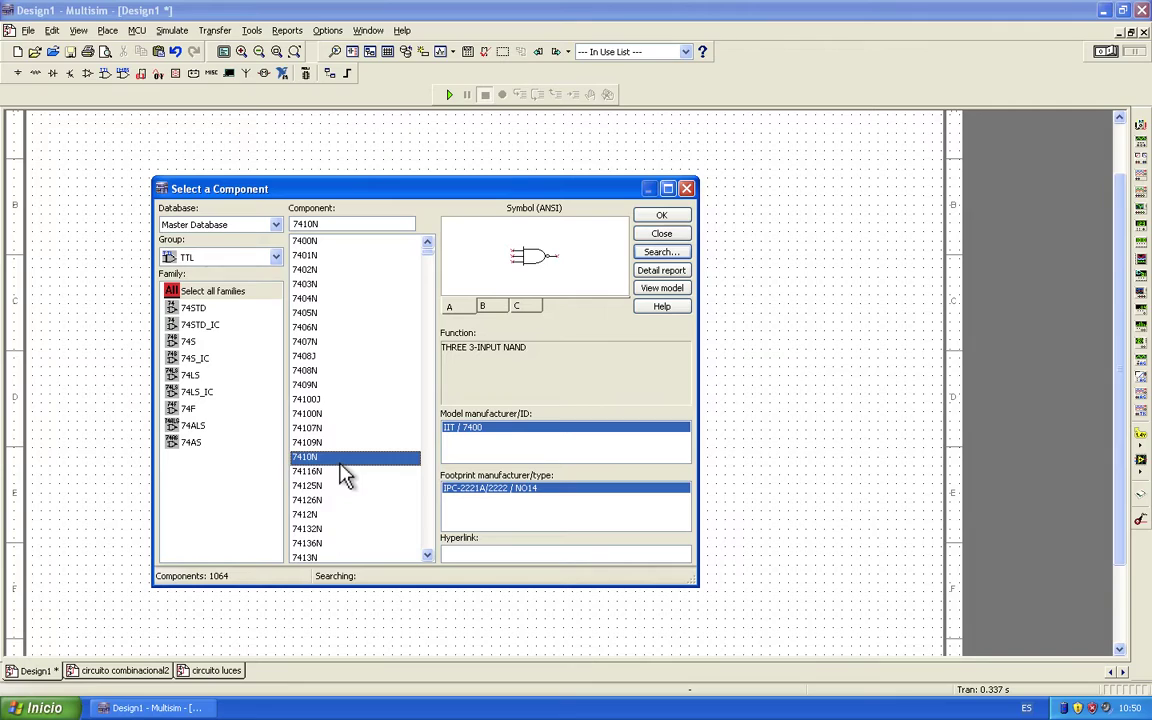
click(668, 217)
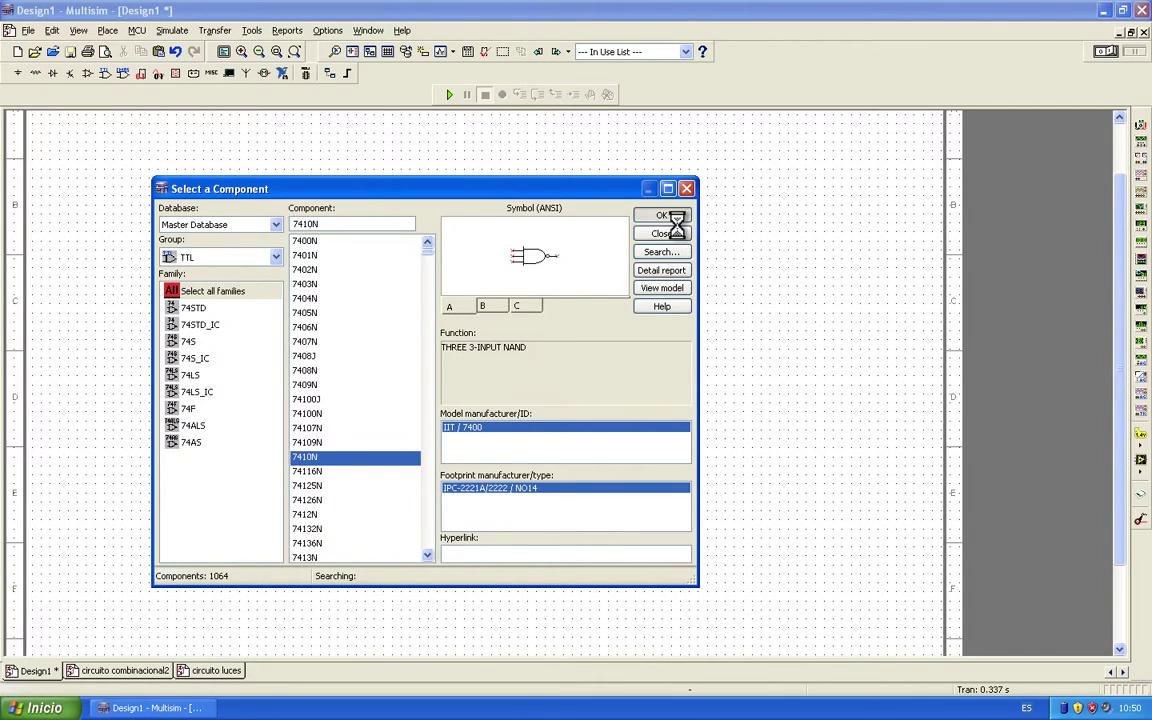
click(666, 224)
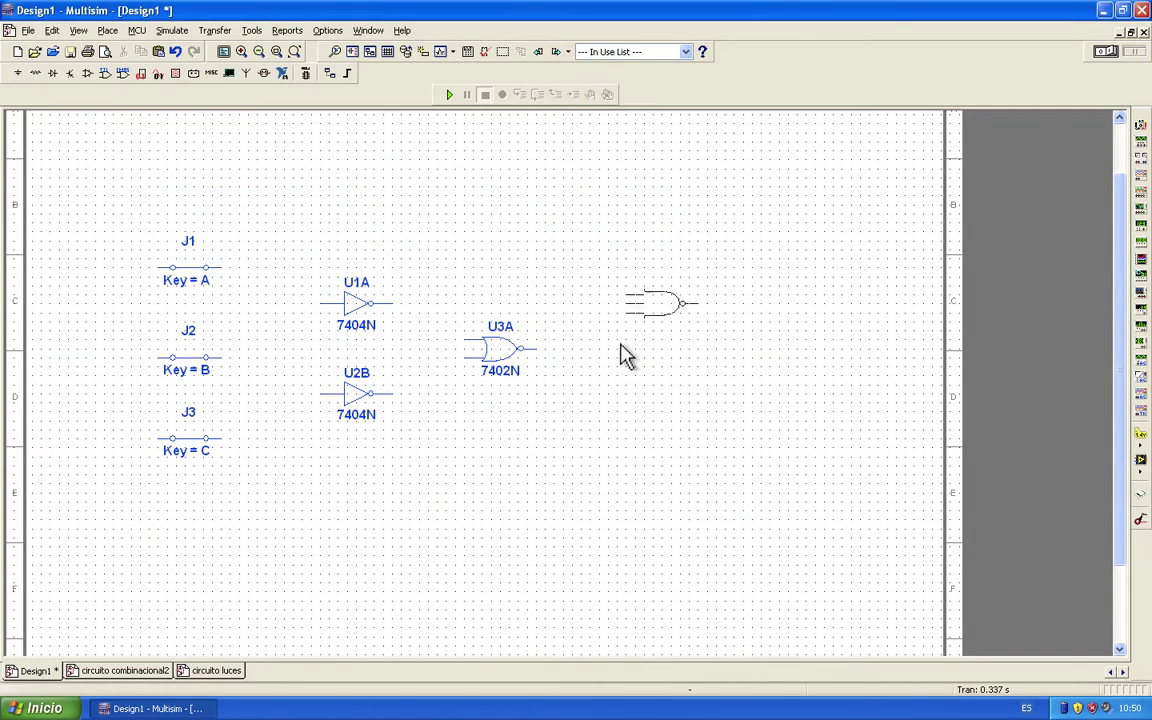
click(630, 378)
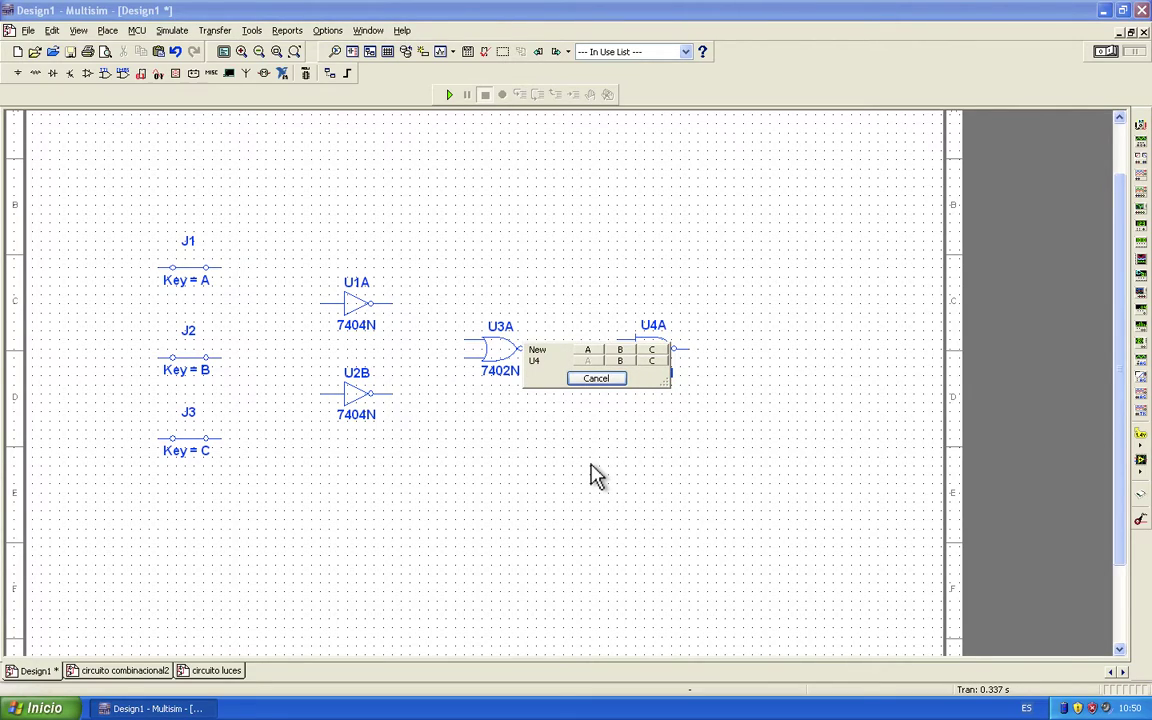
click(598, 380)
click(661, 233)
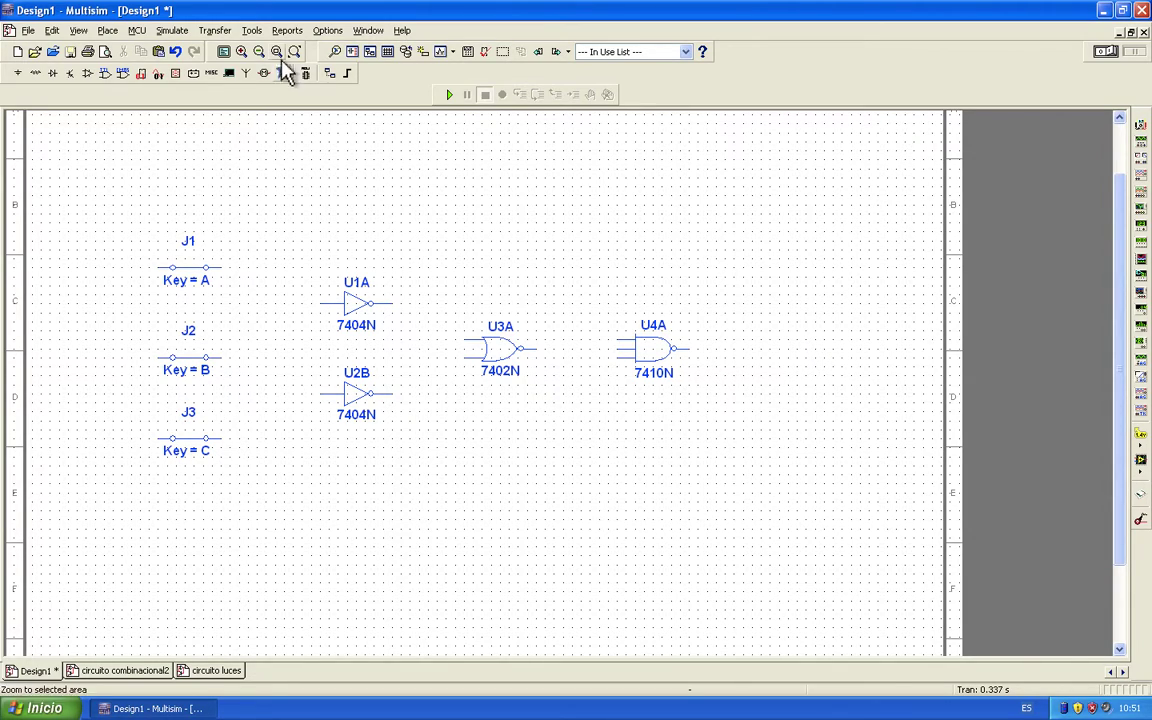
Place a 1k resistor with 0% tolerance beyond the 7410N gate, level with its output, and close the component browser.
click(35, 73)
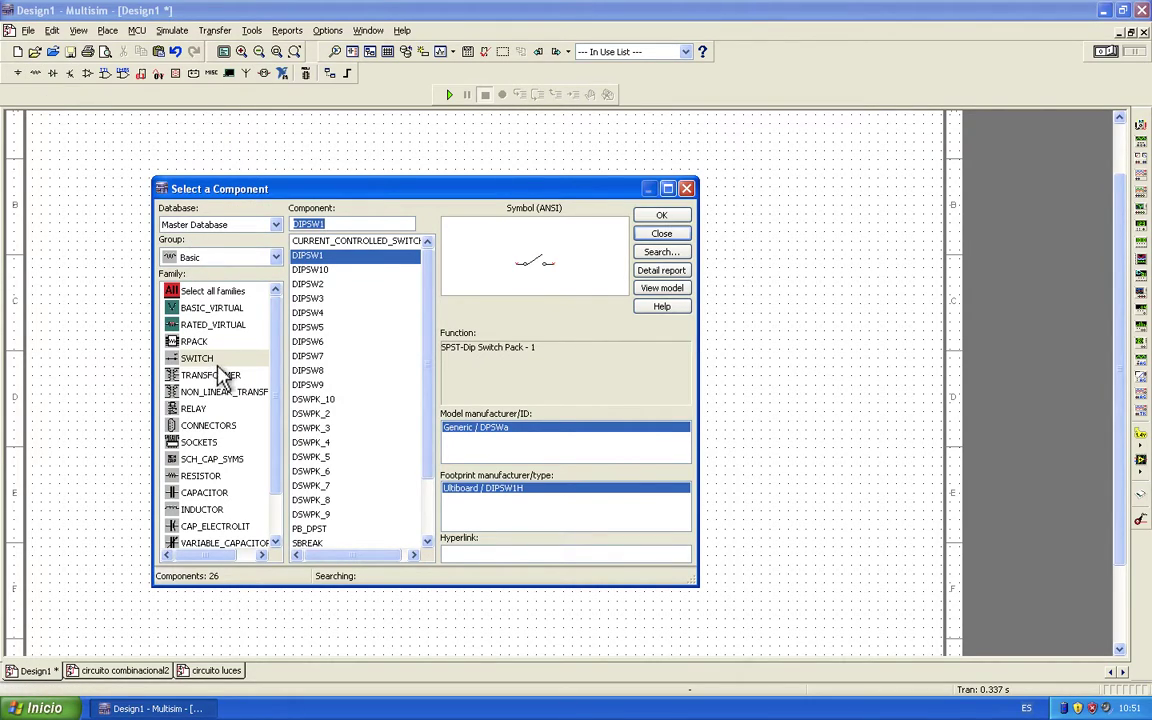
click(210, 476)
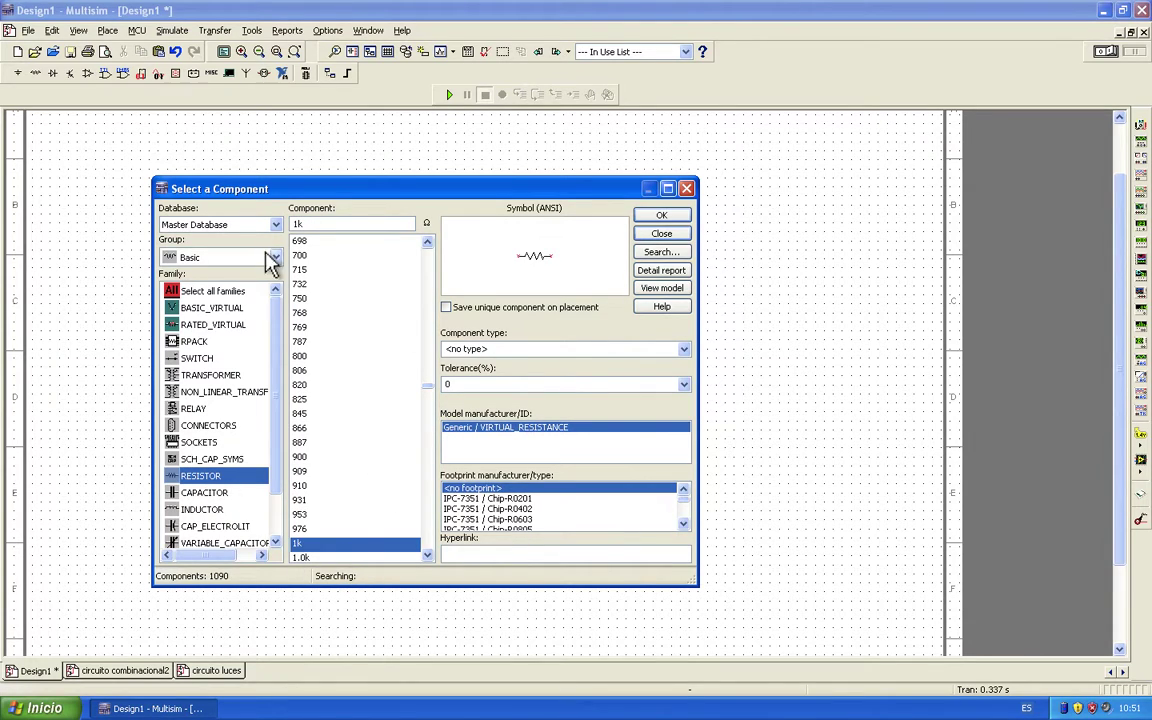
click(661, 215)
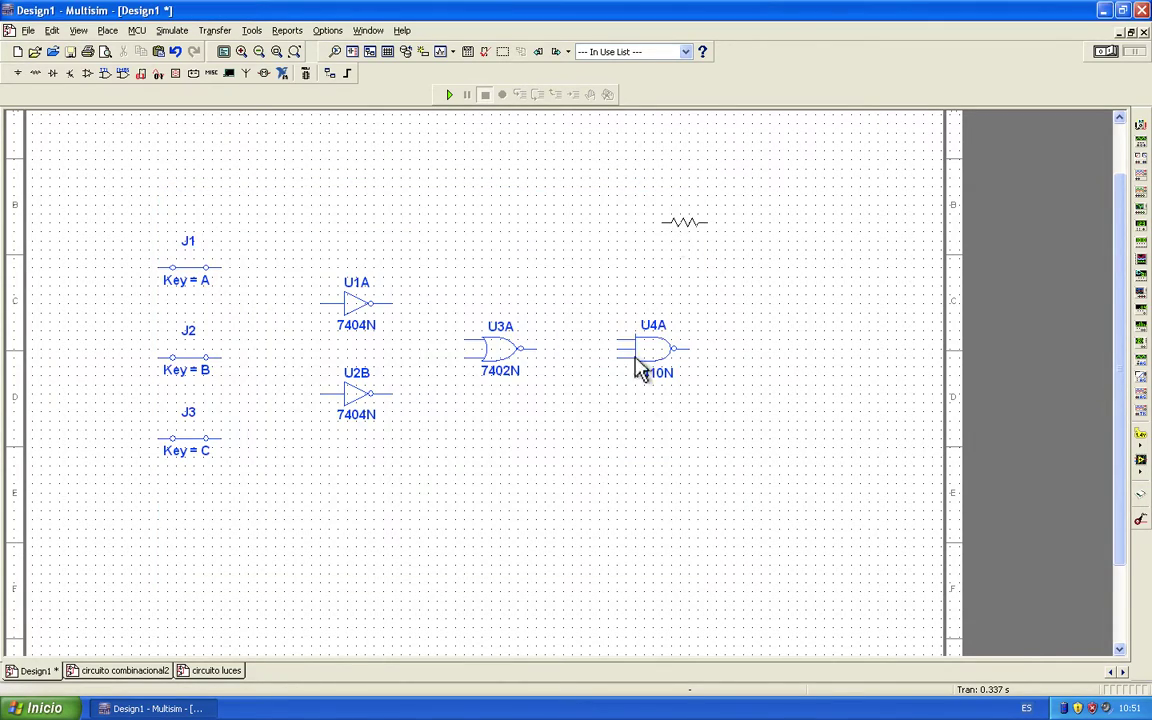
click(752, 362)
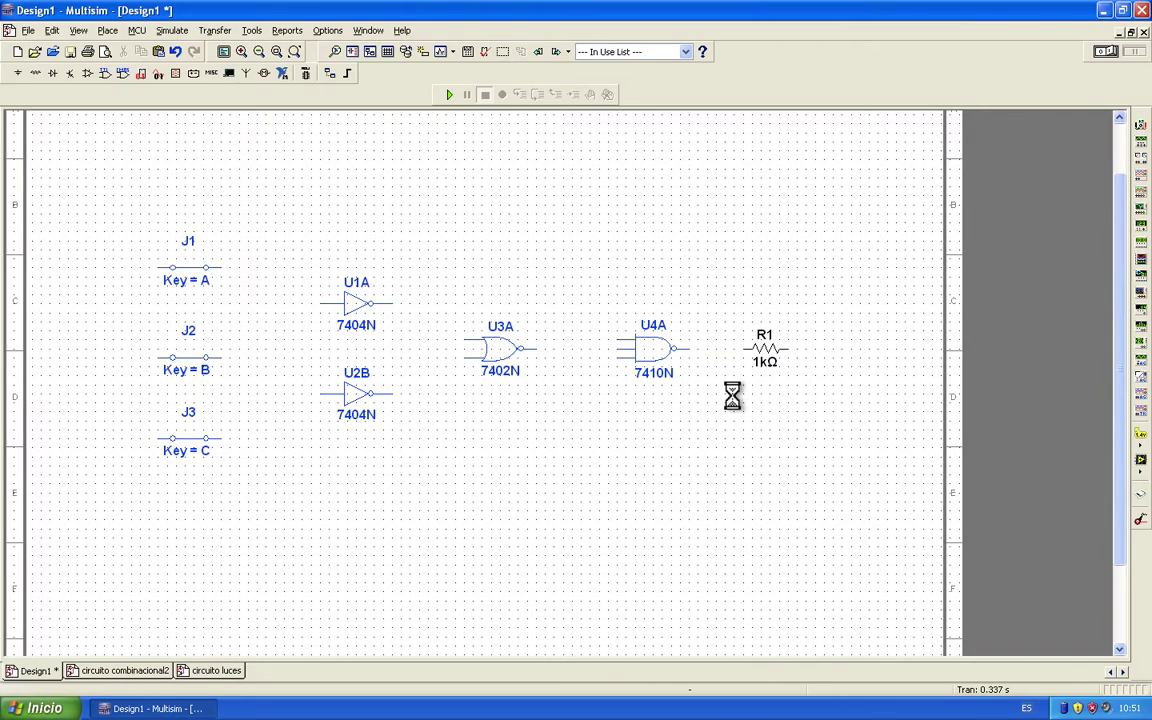
click(662, 160)
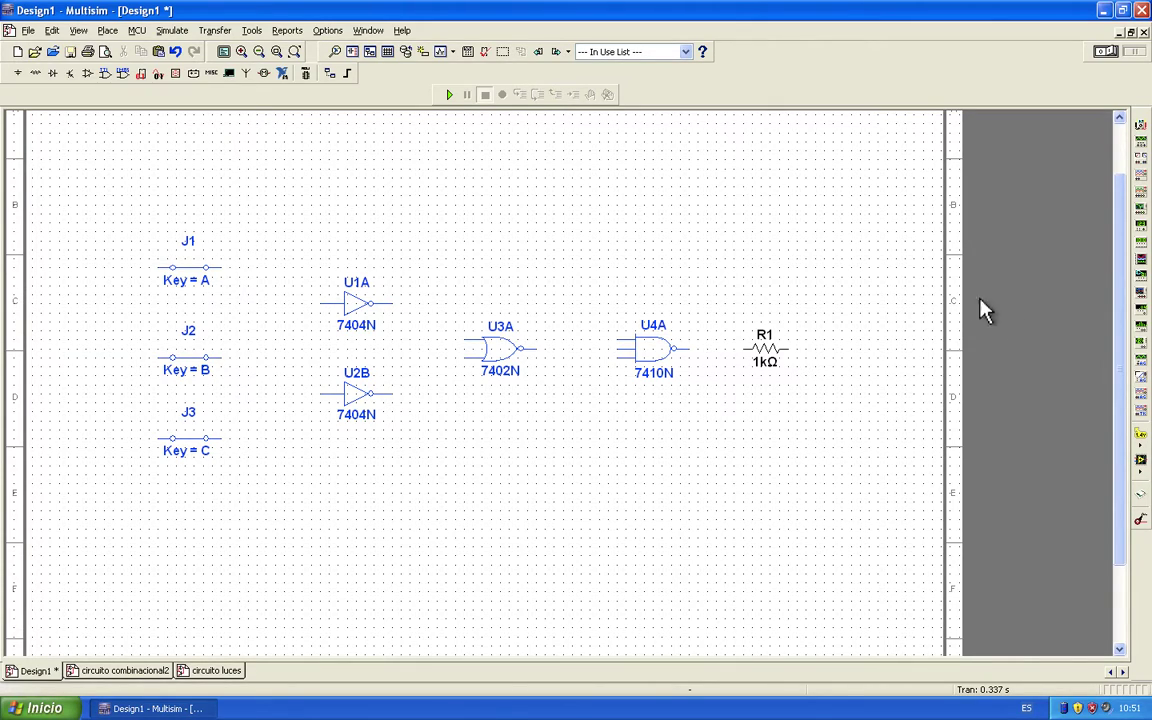
Place a PROBE_DIG_GREEN indicator beyond the resistor and slightly above it, and close the component browser.
click(180, 80)
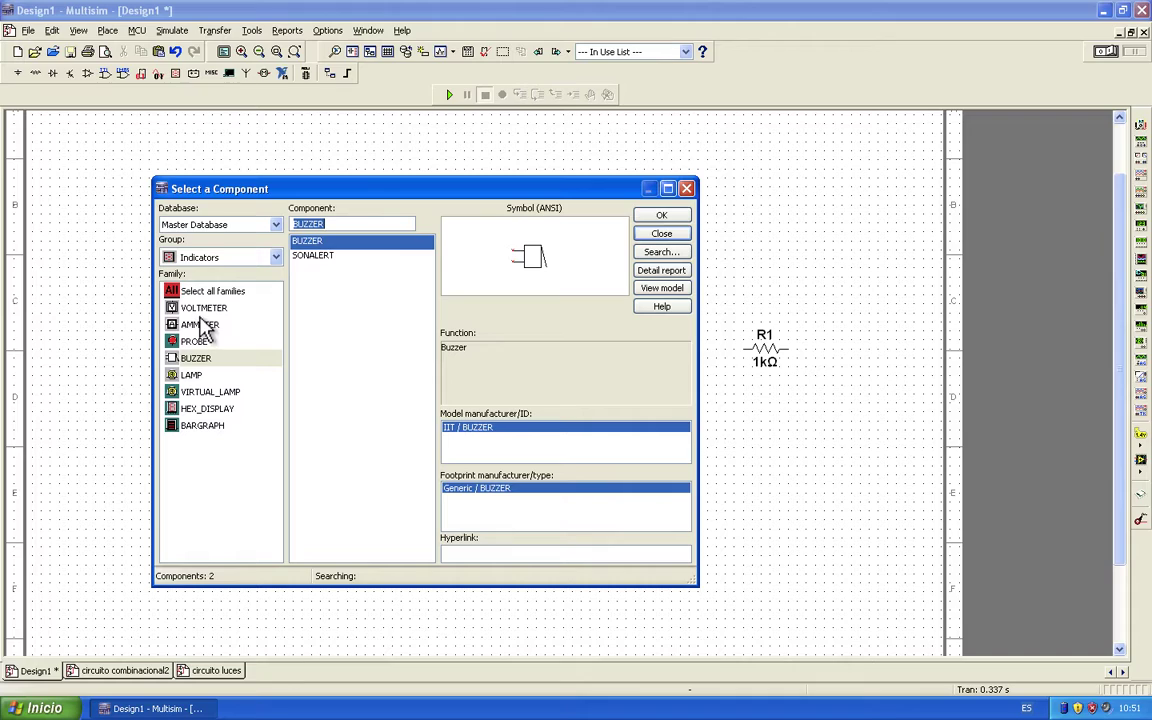
click(200, 316)
click(205, 327)
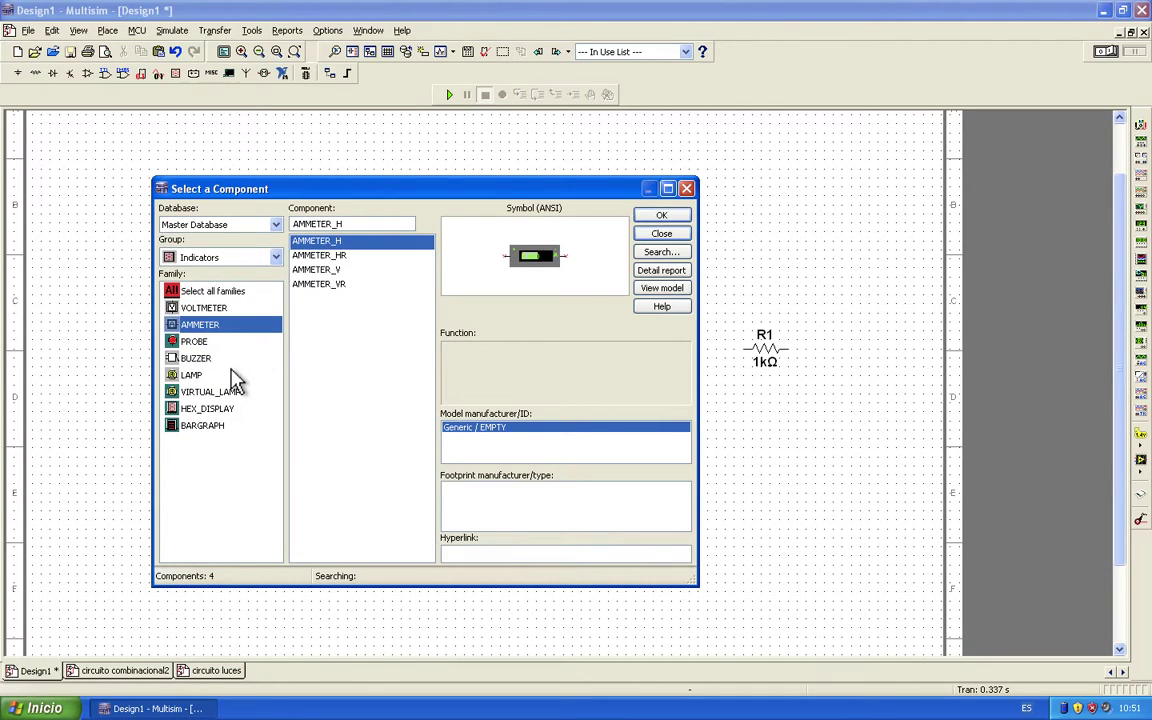
click(200, 342)
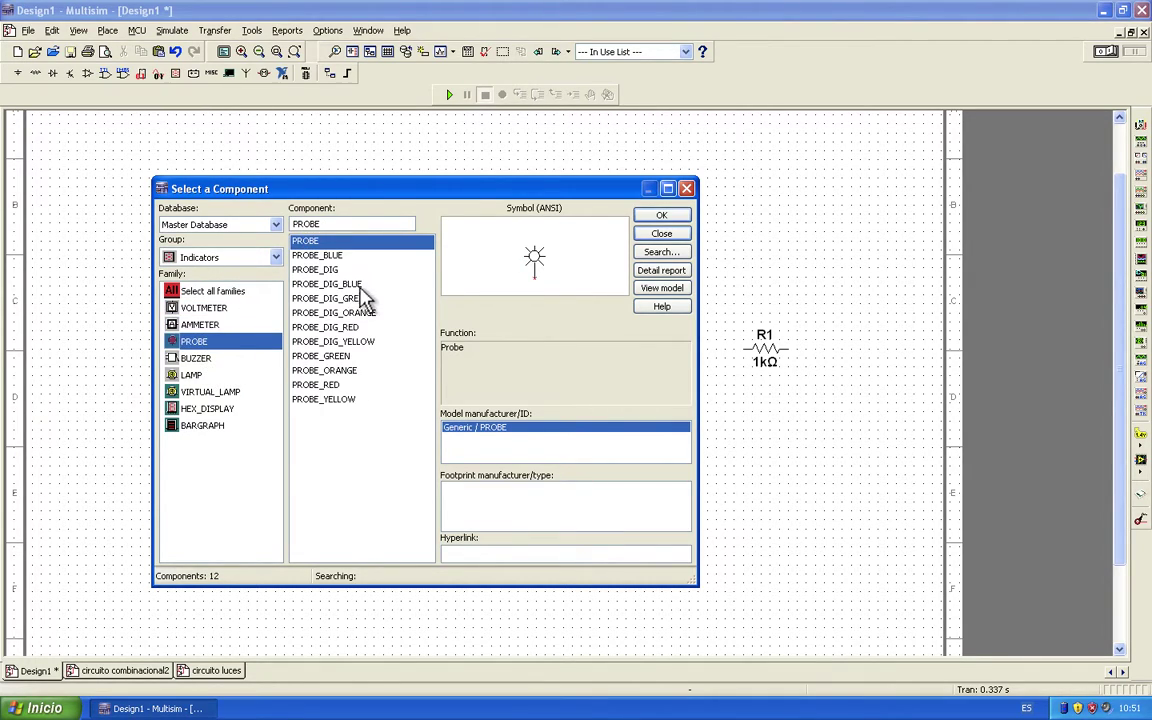
click(338, 313)
click(345, 327)
click(340, 313)
click(340, 300)
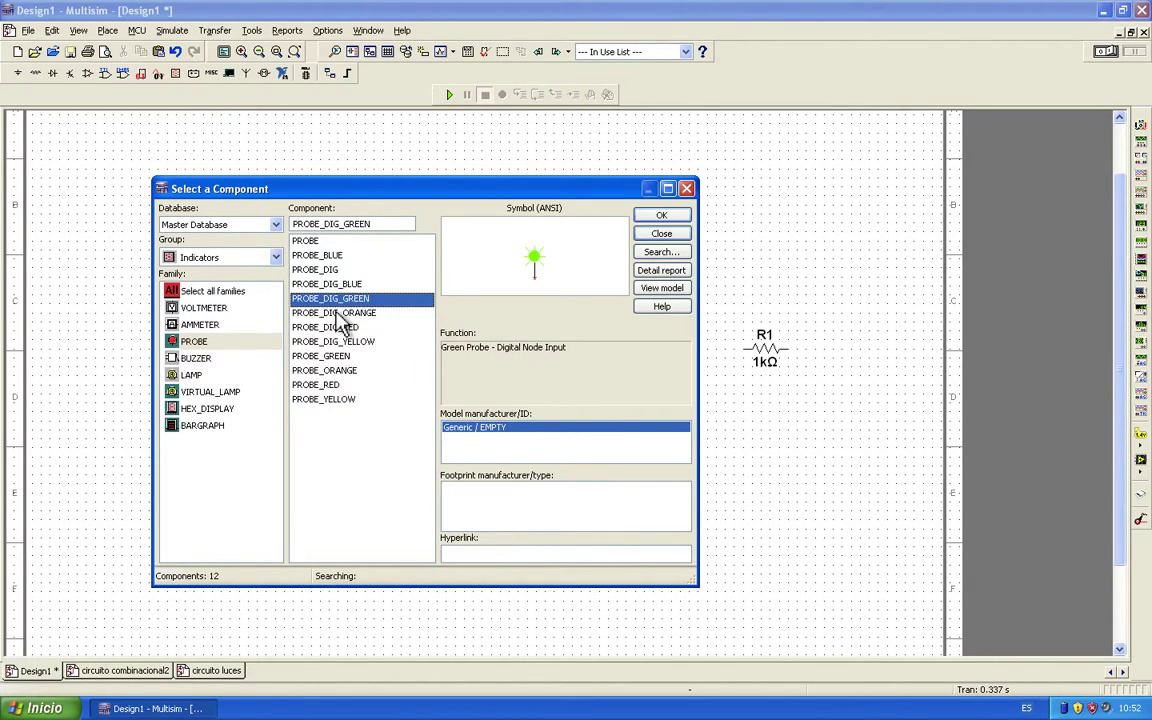
click(662, 217)
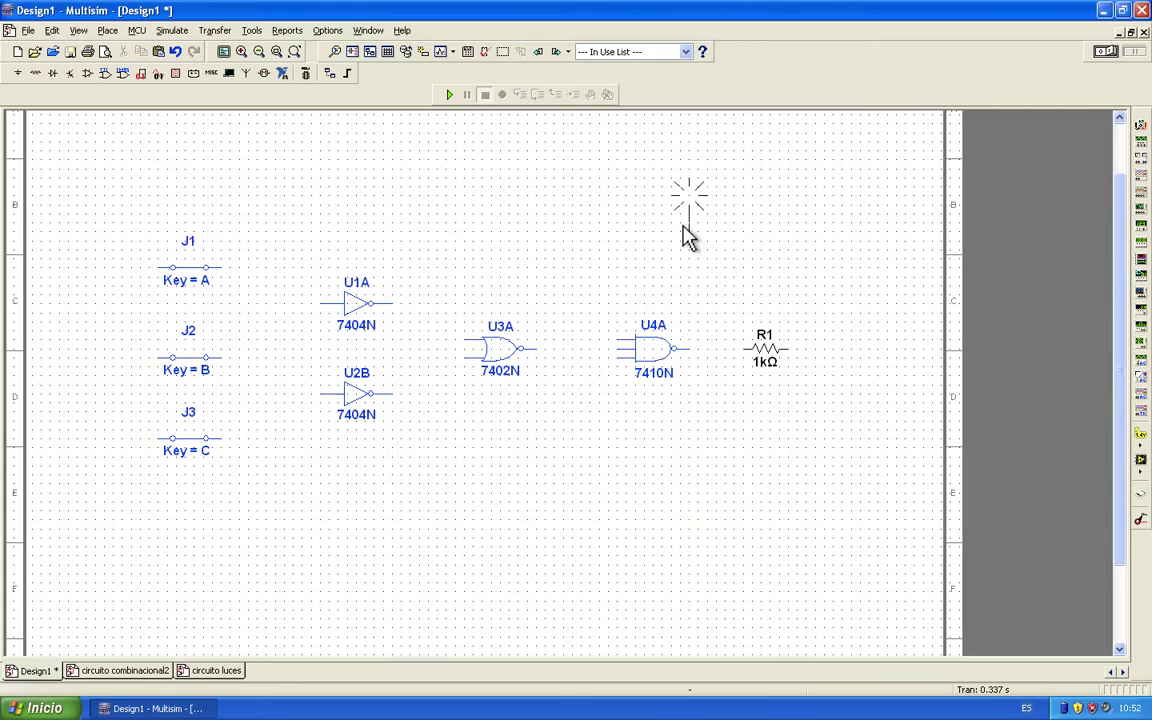
click(870, 337)
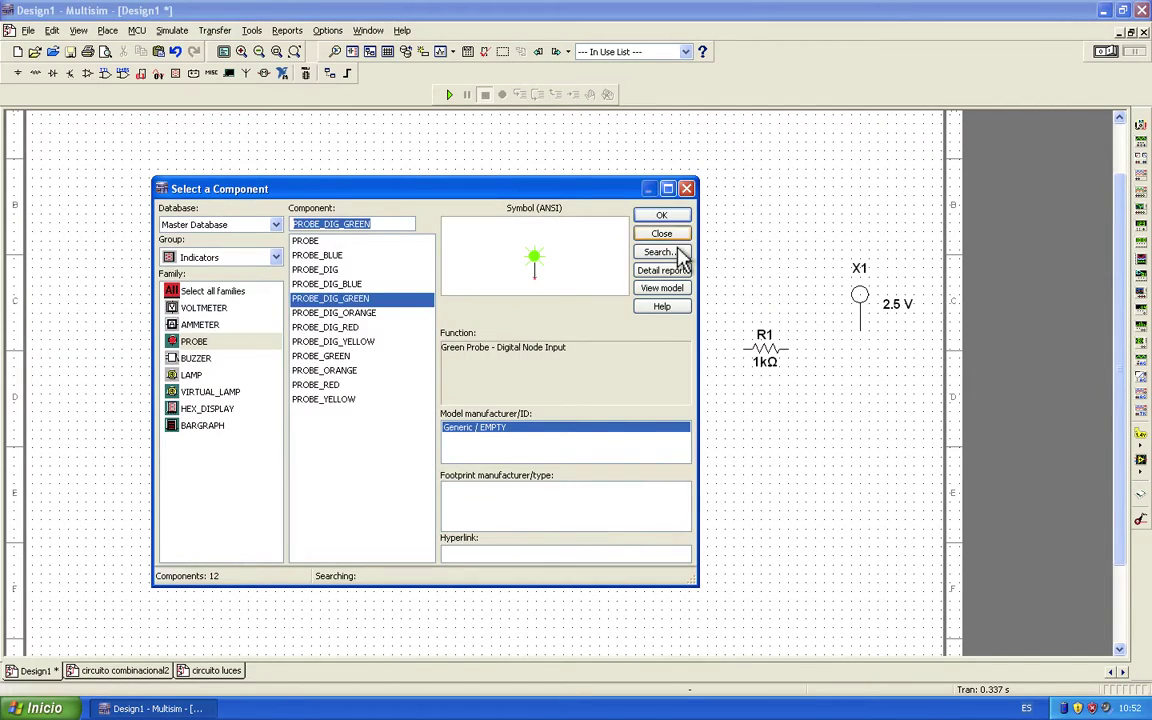
click(666, 237)
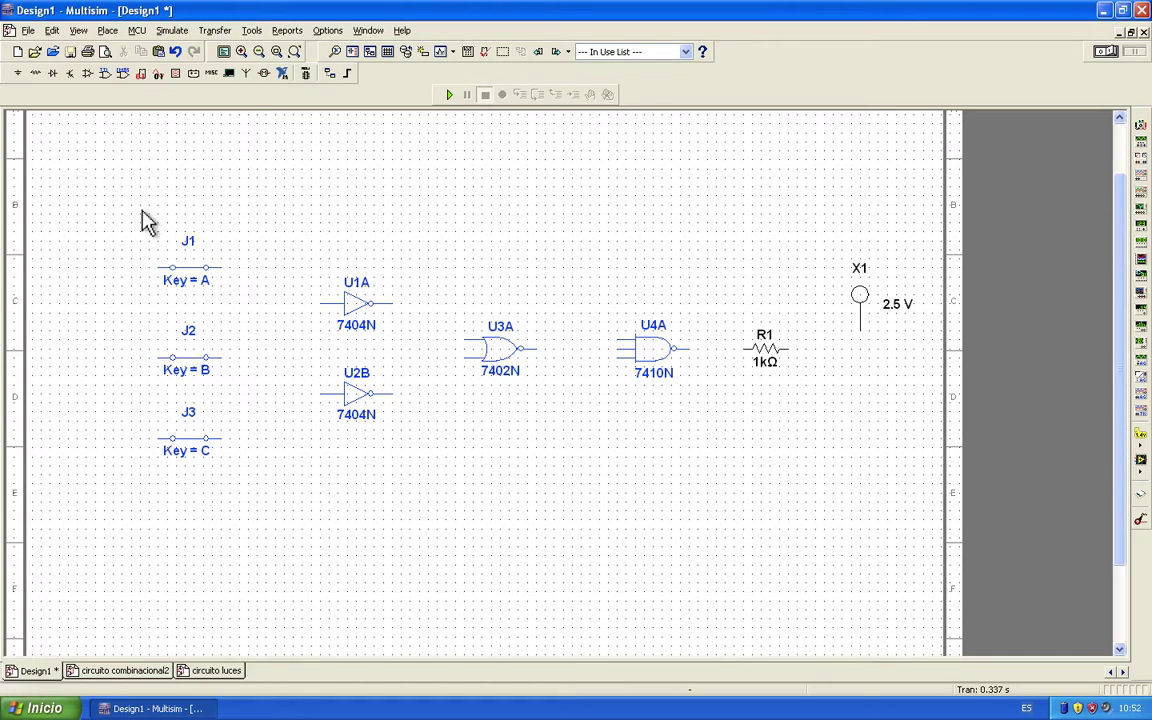
Place a VCC power source above and to the left of the switches, accepting the virtual connection to the hidden power pins.
click(30, 88)
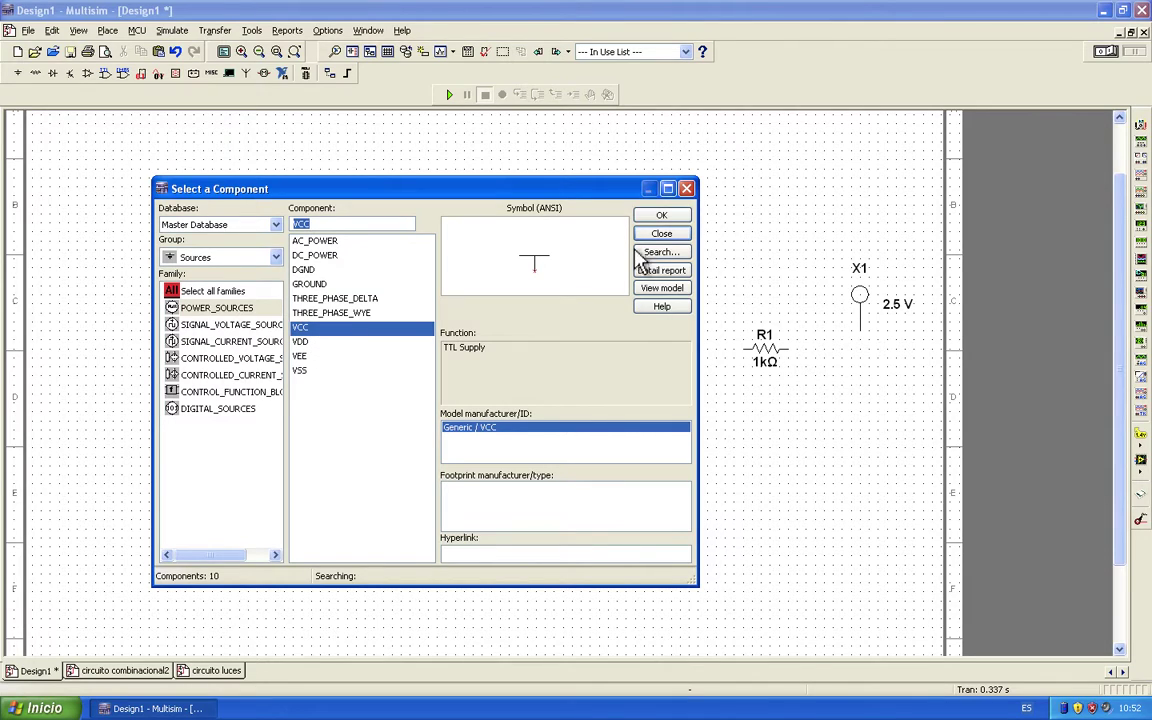
click(661, 216)
click(80, 185)
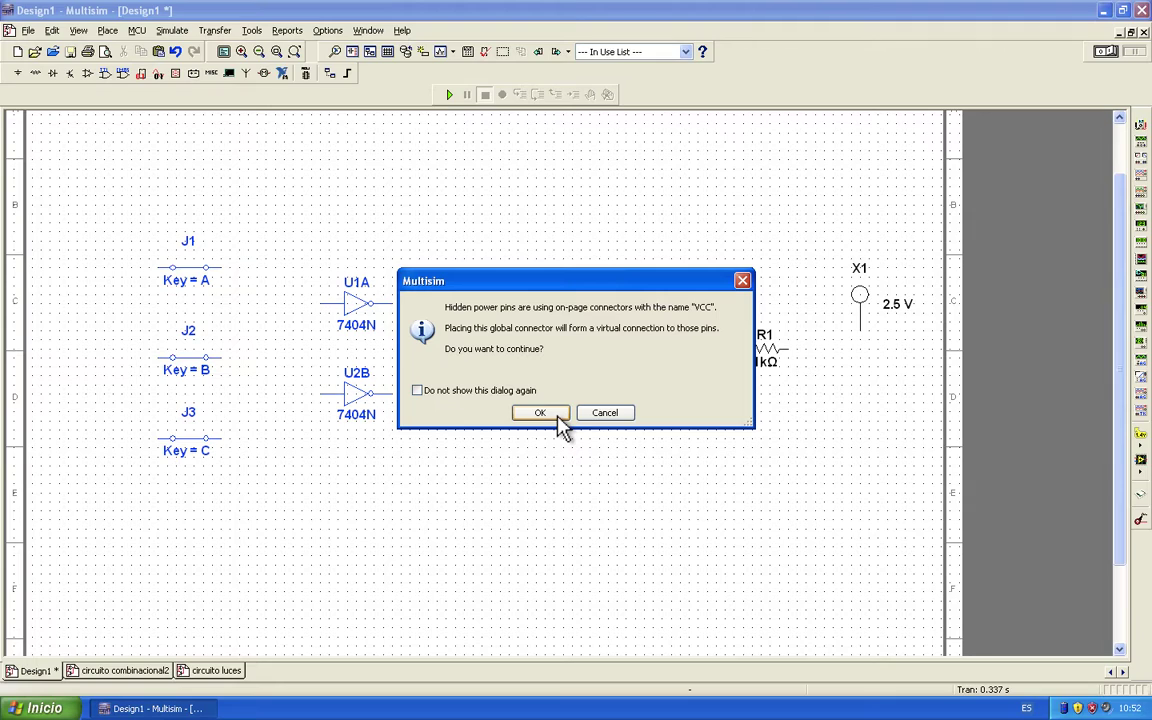
click(558, 415)
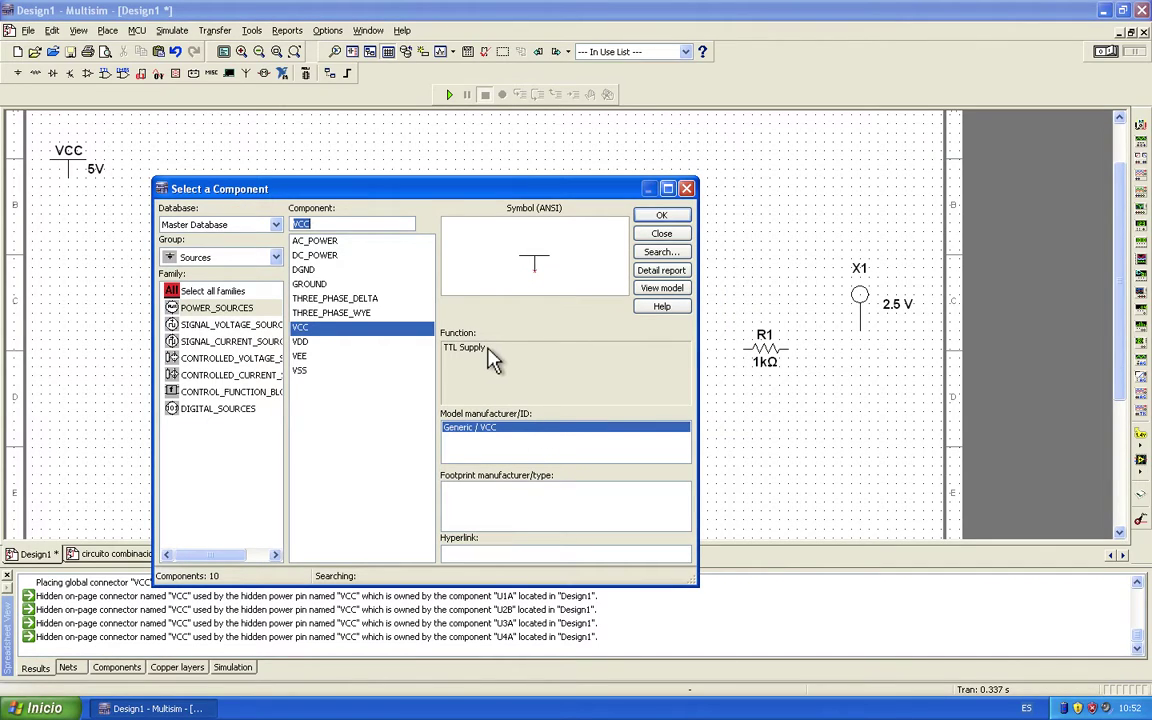
Close the component browser and hide the spreadsheet results pane to enlarge the schematic area.
click(682, 240)
click(24, 588)
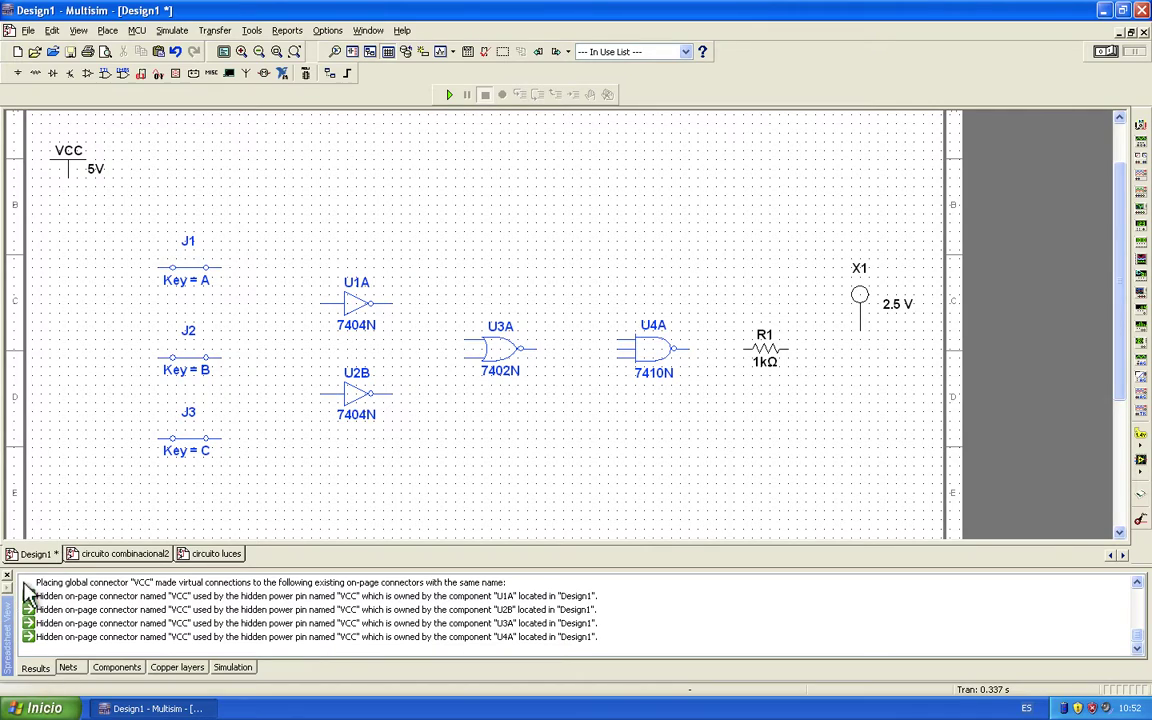
click(8, 575)
click(117, 176)
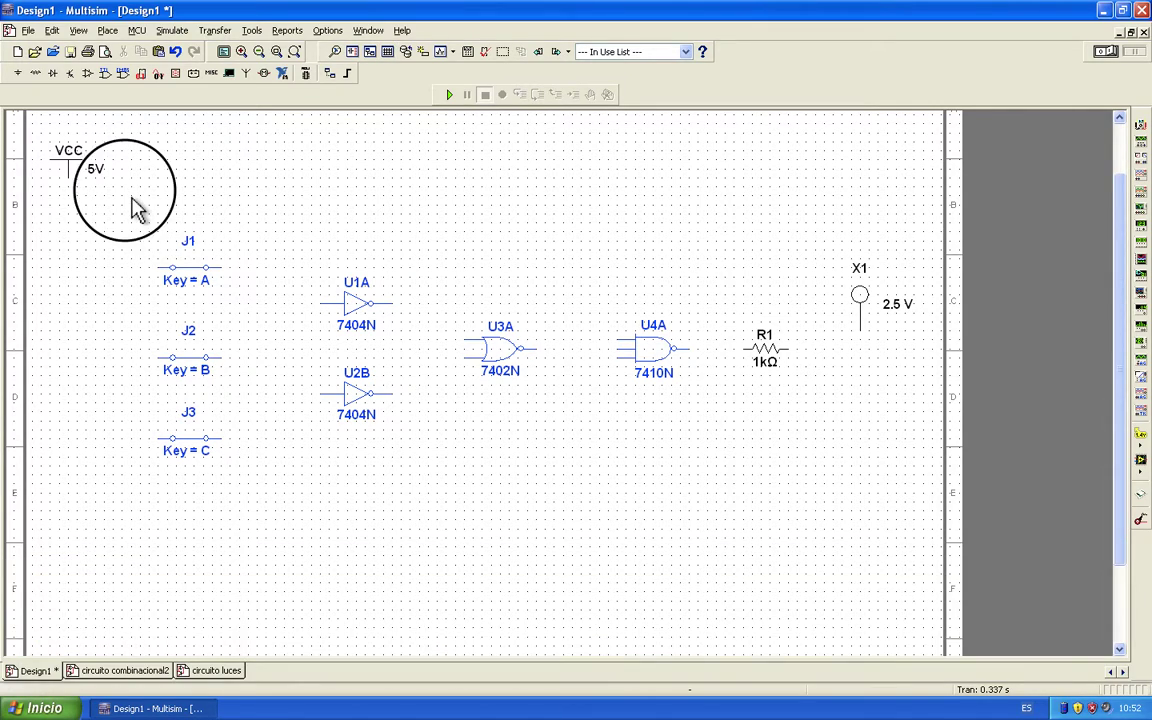
Check the voltage value of the VCC source in its properties and close them.
double_click(80, 170)
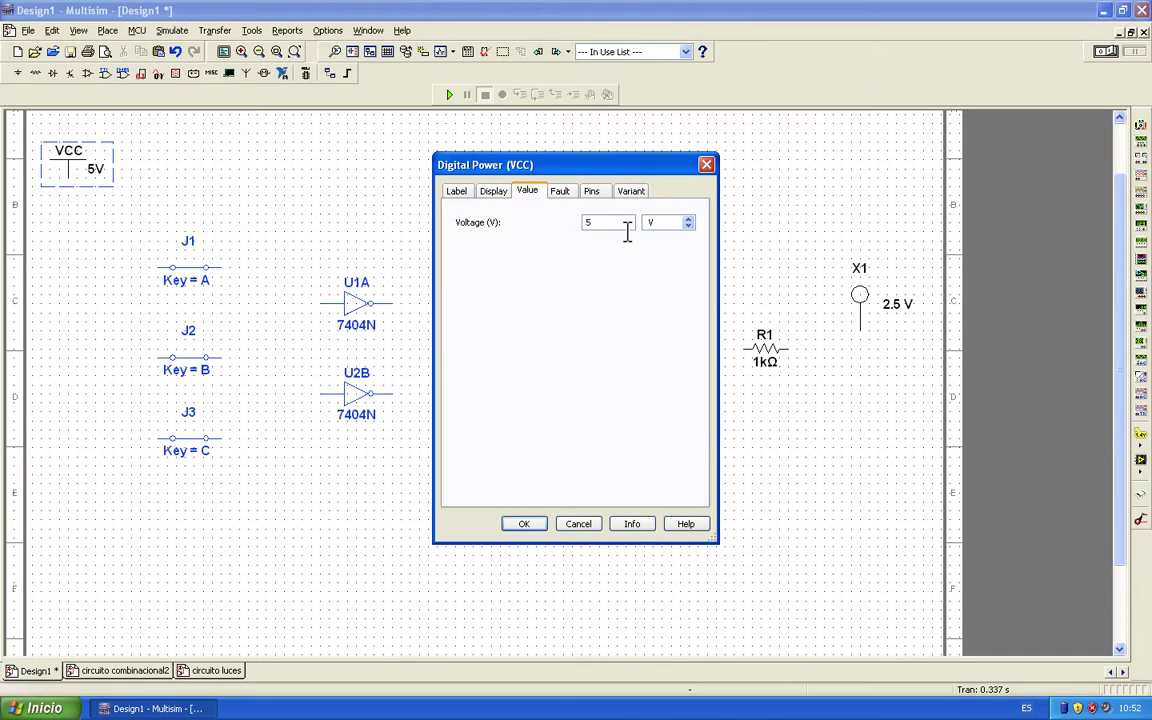
drag(663, 166, 874, 482)
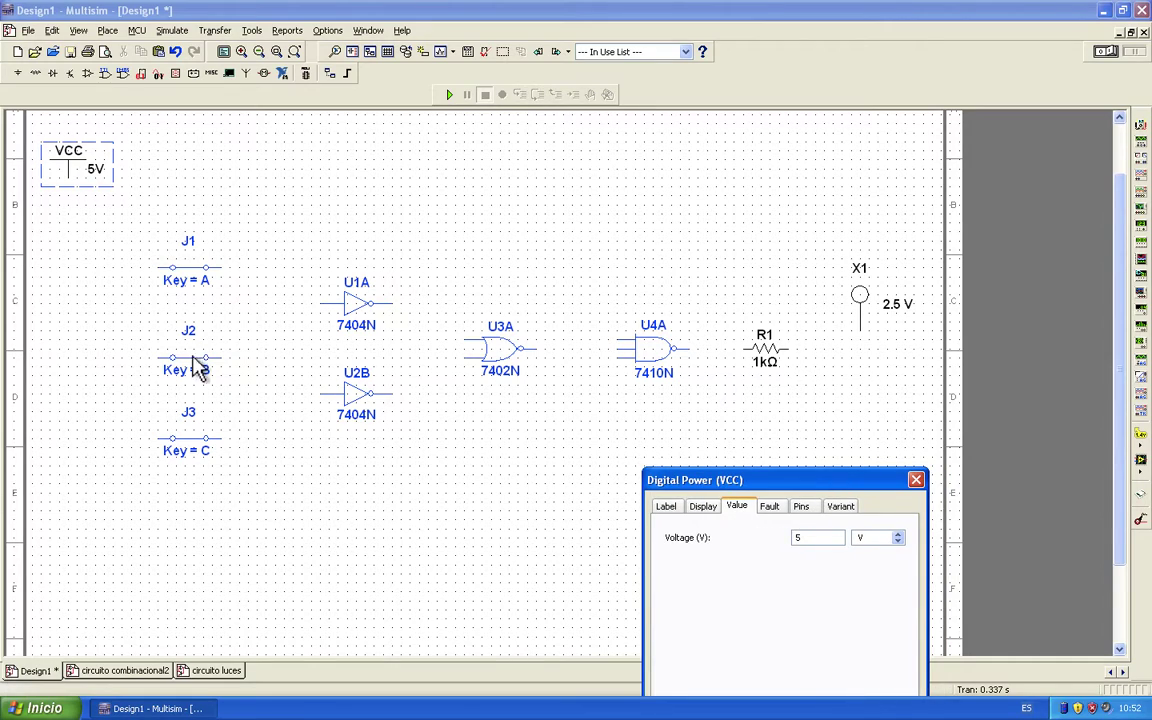
drag(779, 484, 667, 201)
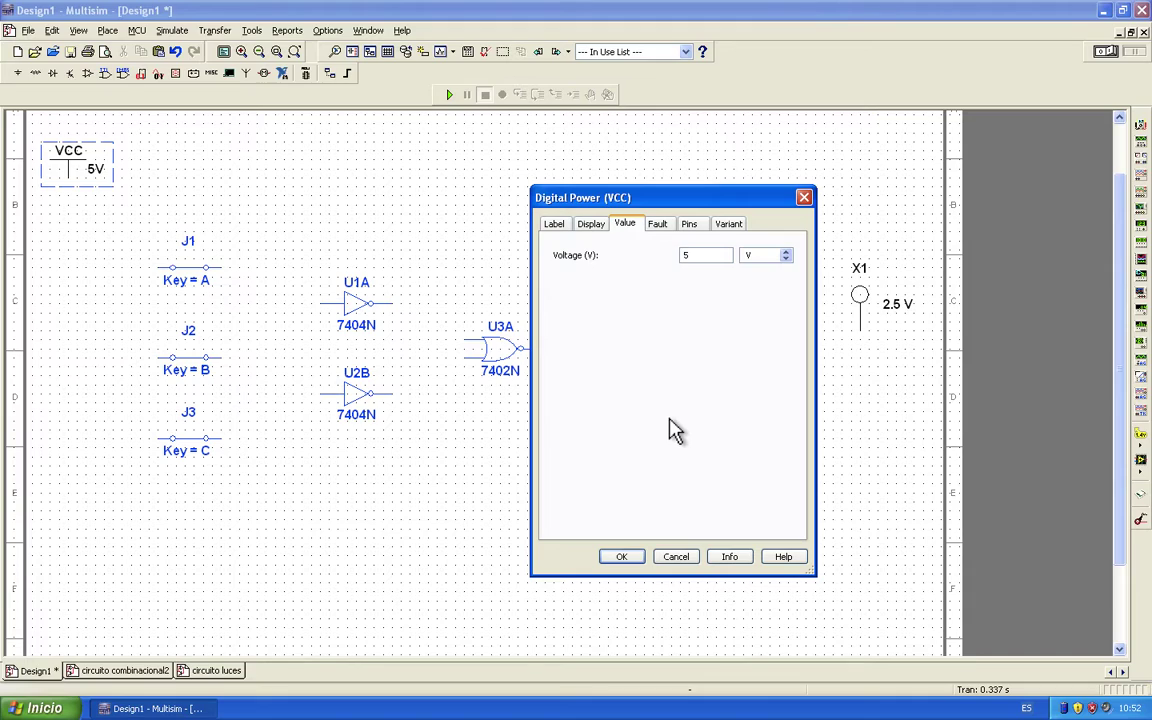
click(634, 566)
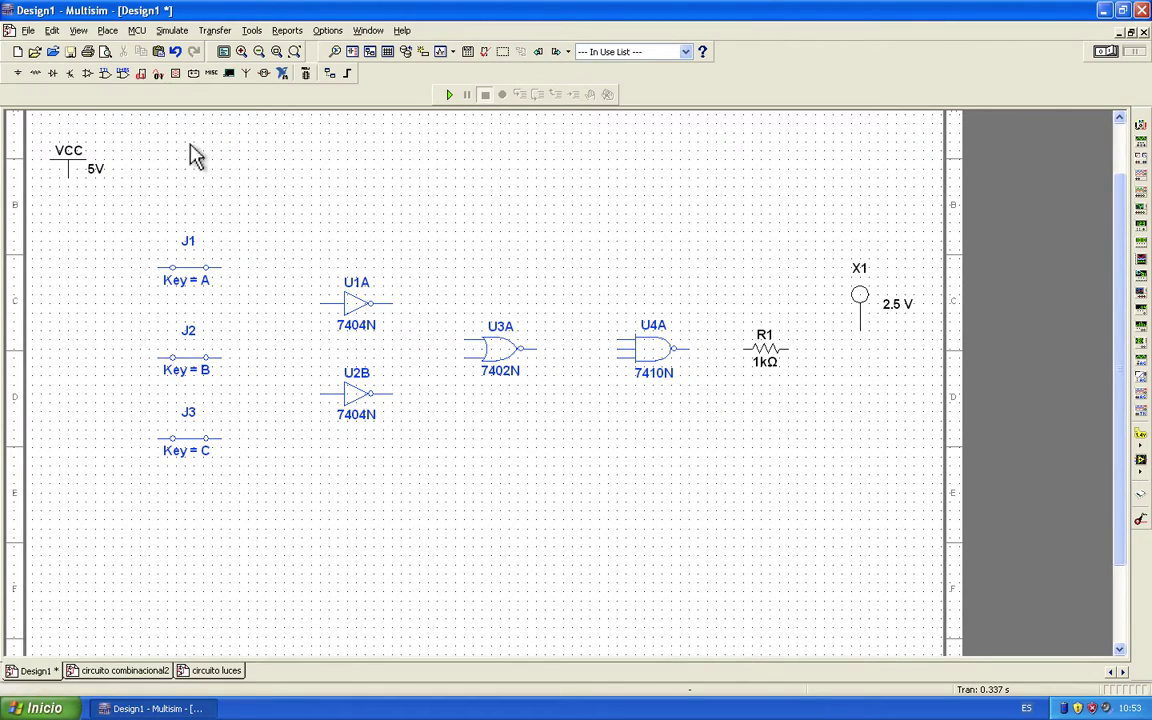
Wire VCC down to the input side of switch J3, and connect the input sides of J2 and J1 to that supply line.
click(172, 438)
click(68, 172)
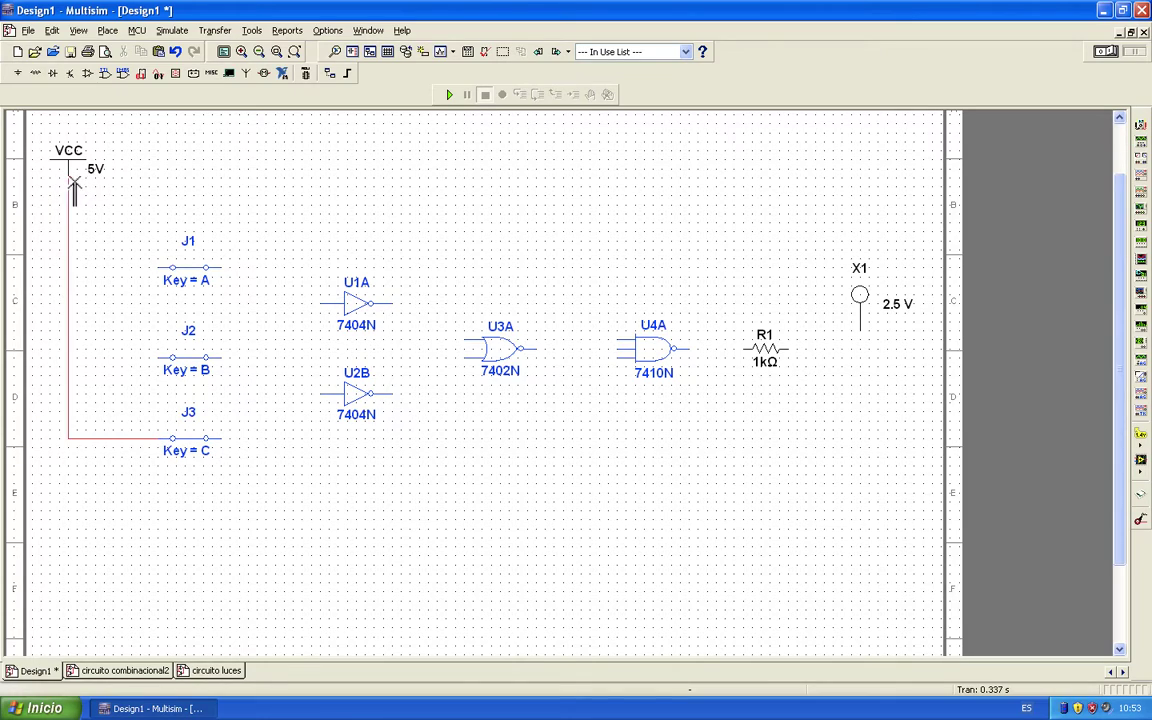
click(165, 359)
click(74, 362)
click(72, 270)
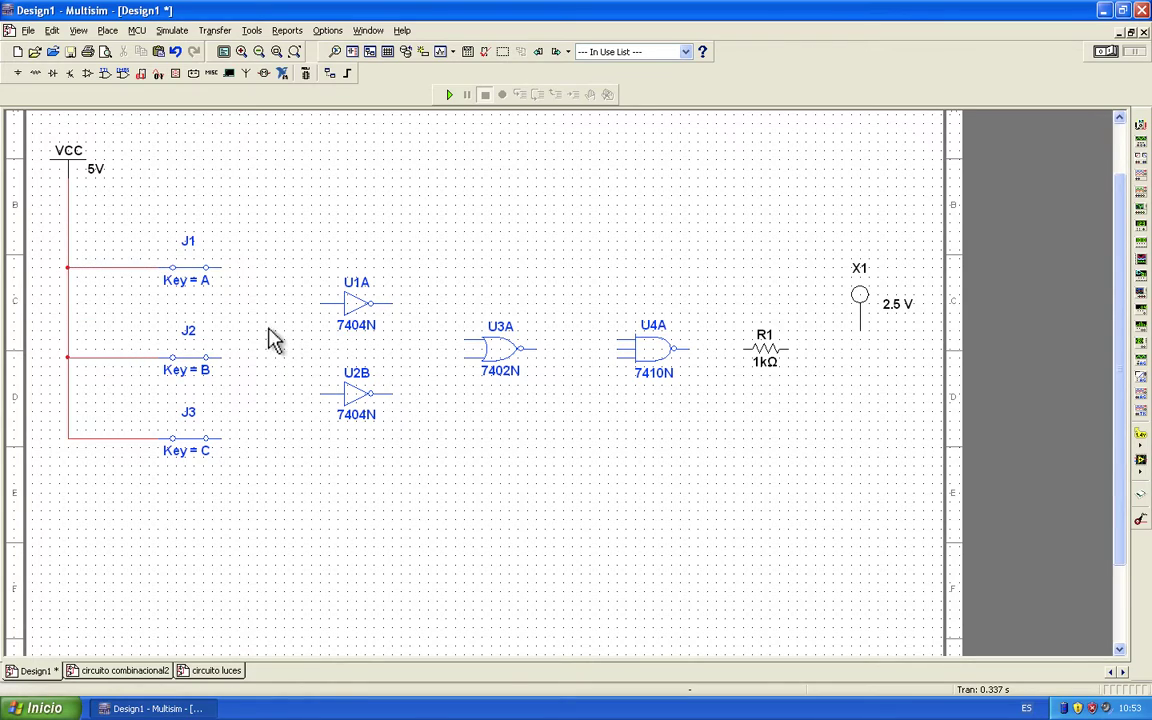
Wire the output of switch J1 to the input of inverter U1A, and the output of J2 to the input of U2B.
click(228, 273)
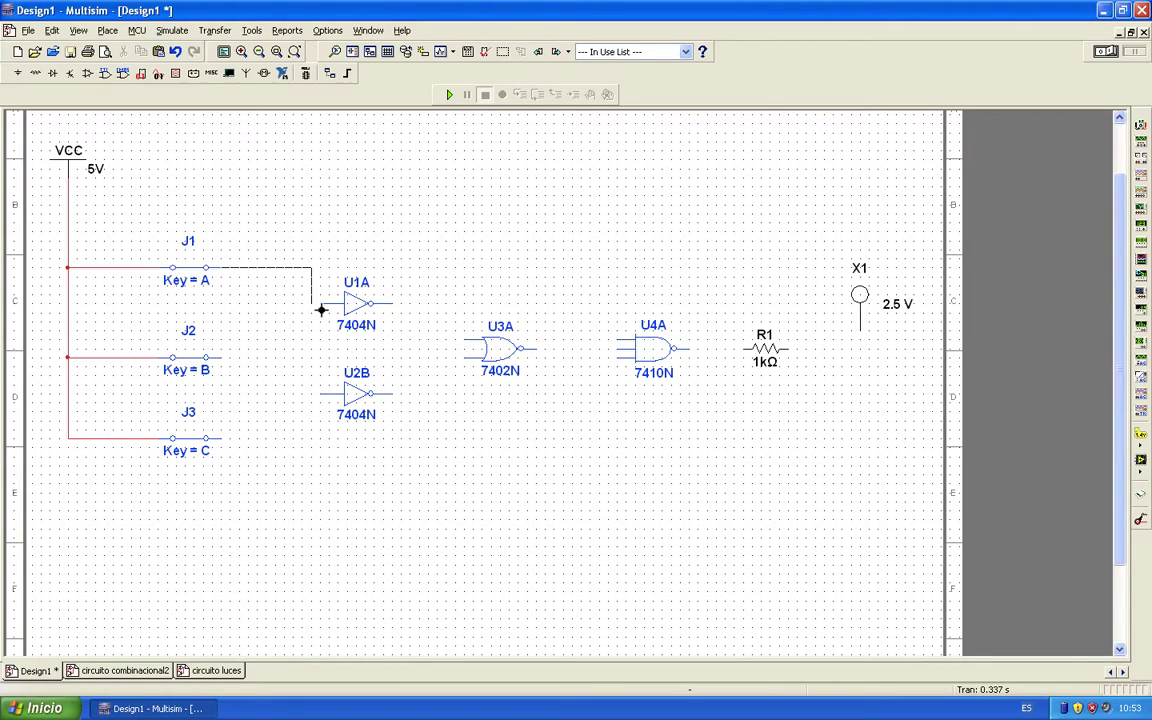
click(322, 310)
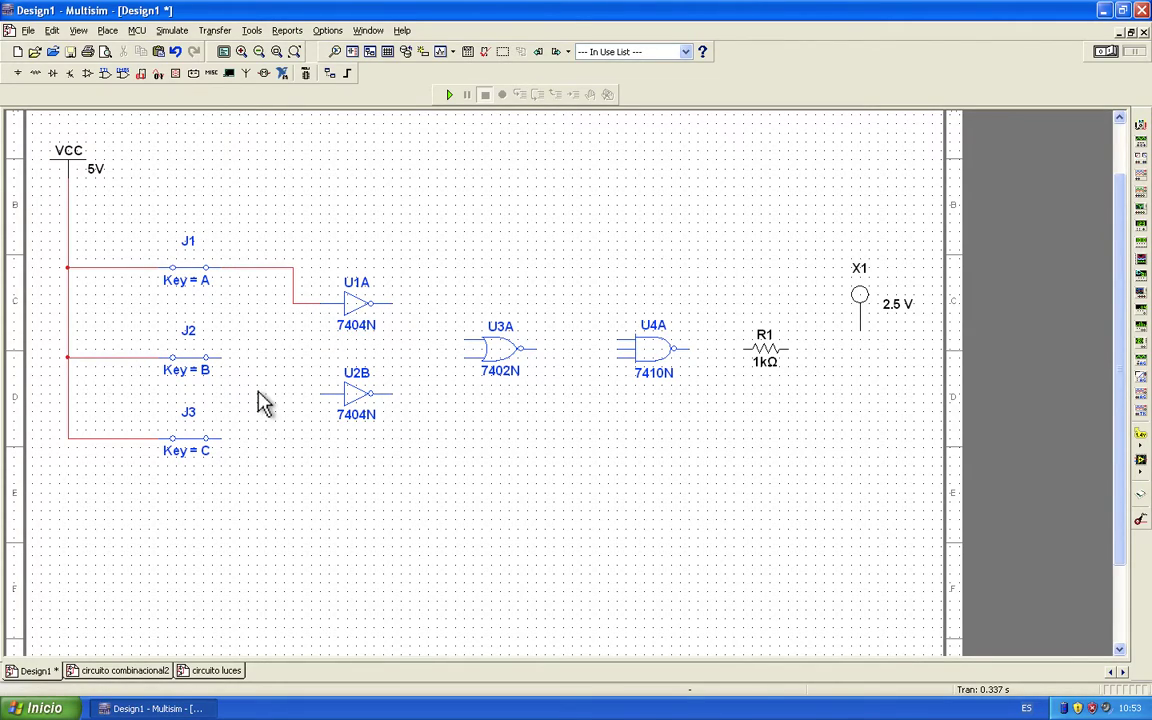
click(220, 358)
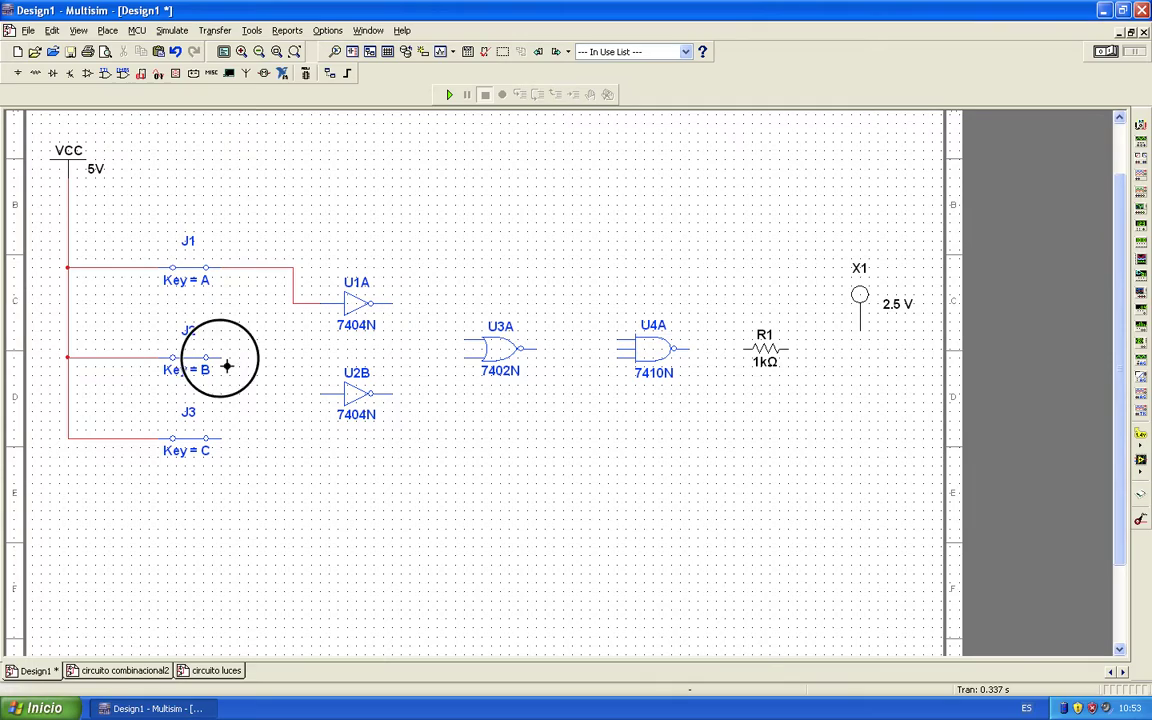
click(322, 396)
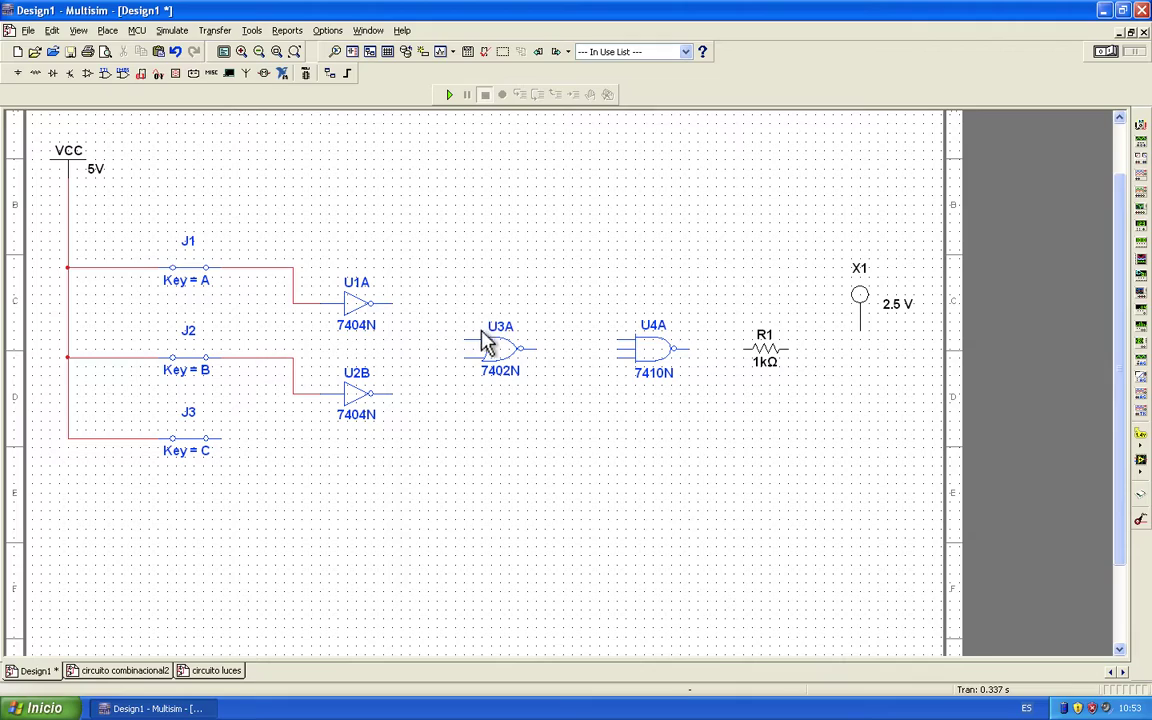
Wire U1A's output to the upper input of NOR gate U3A with a straightened bend, and U2B's output to its lower input.
click(392, 303)
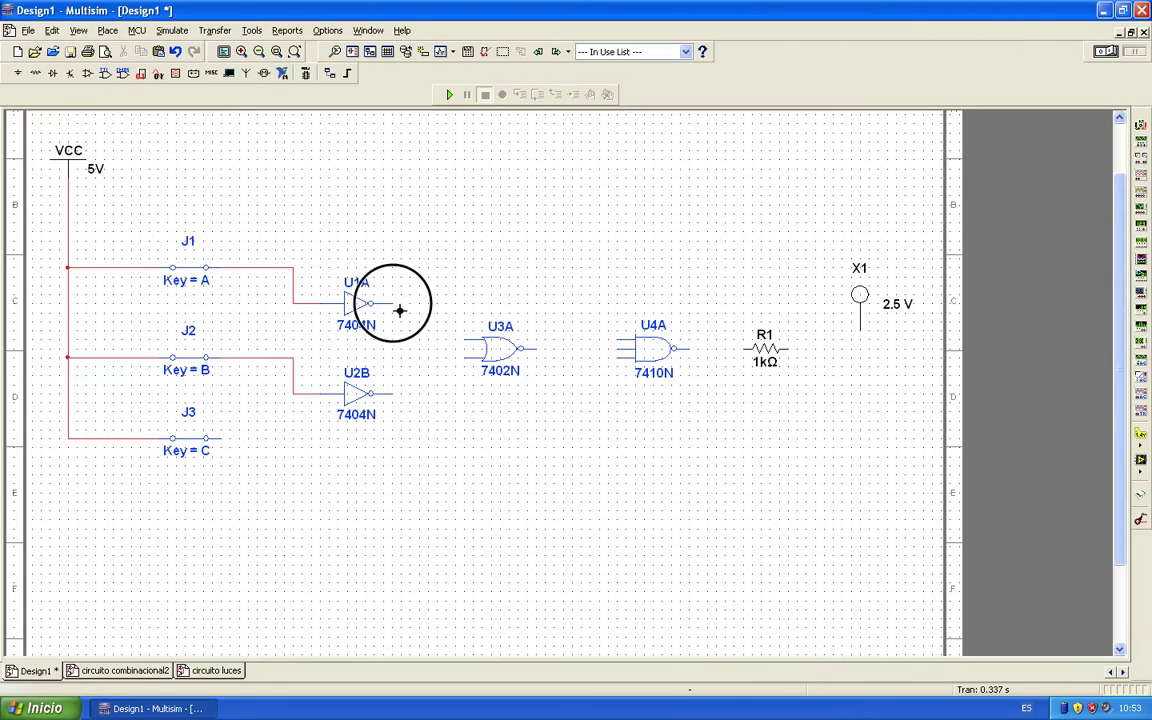
click(466, 351)
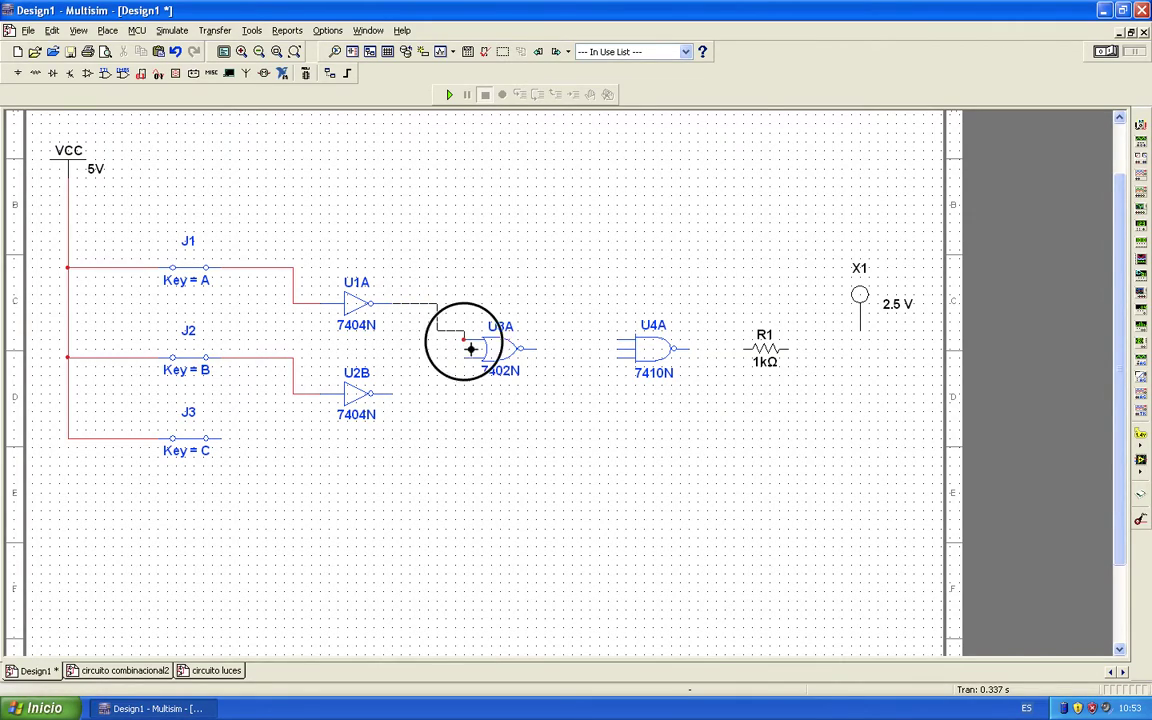
click(455, 340)
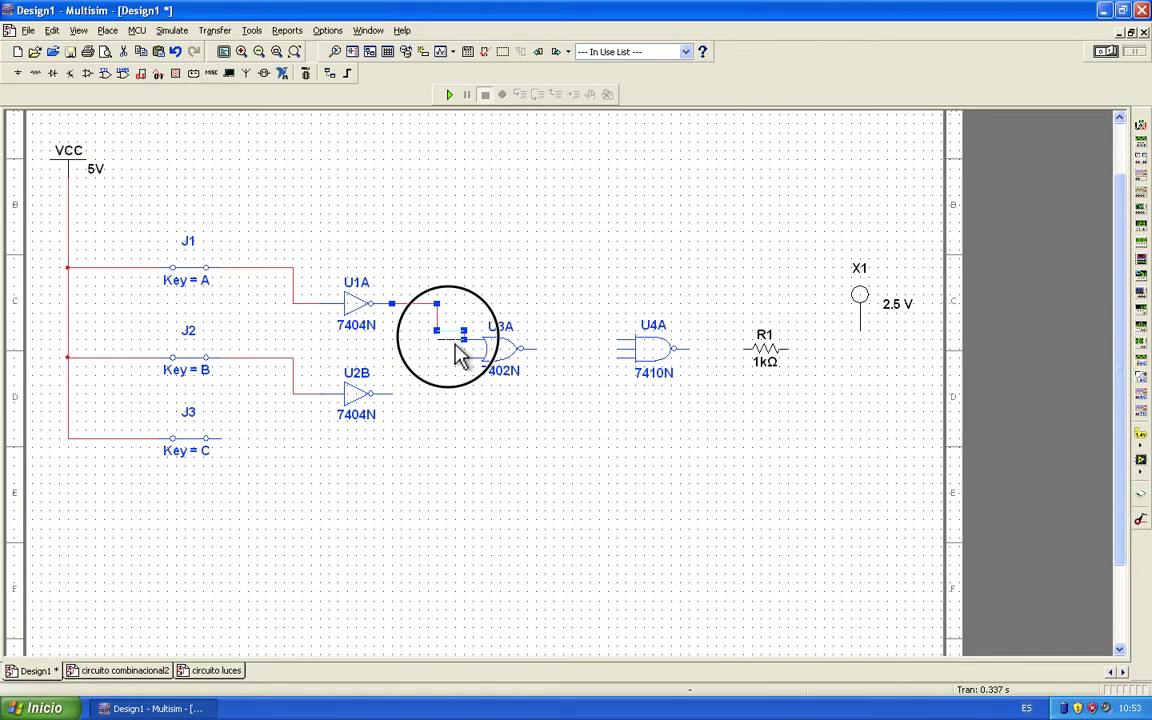
click(401, 401)
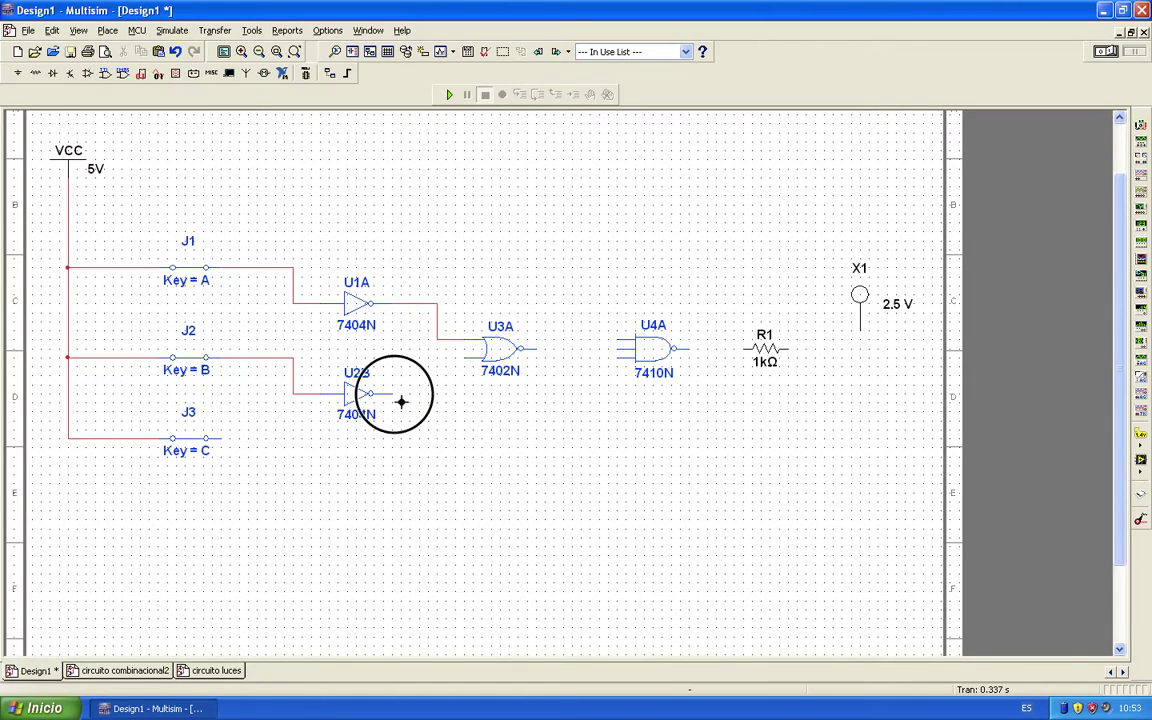
click(467, 361)
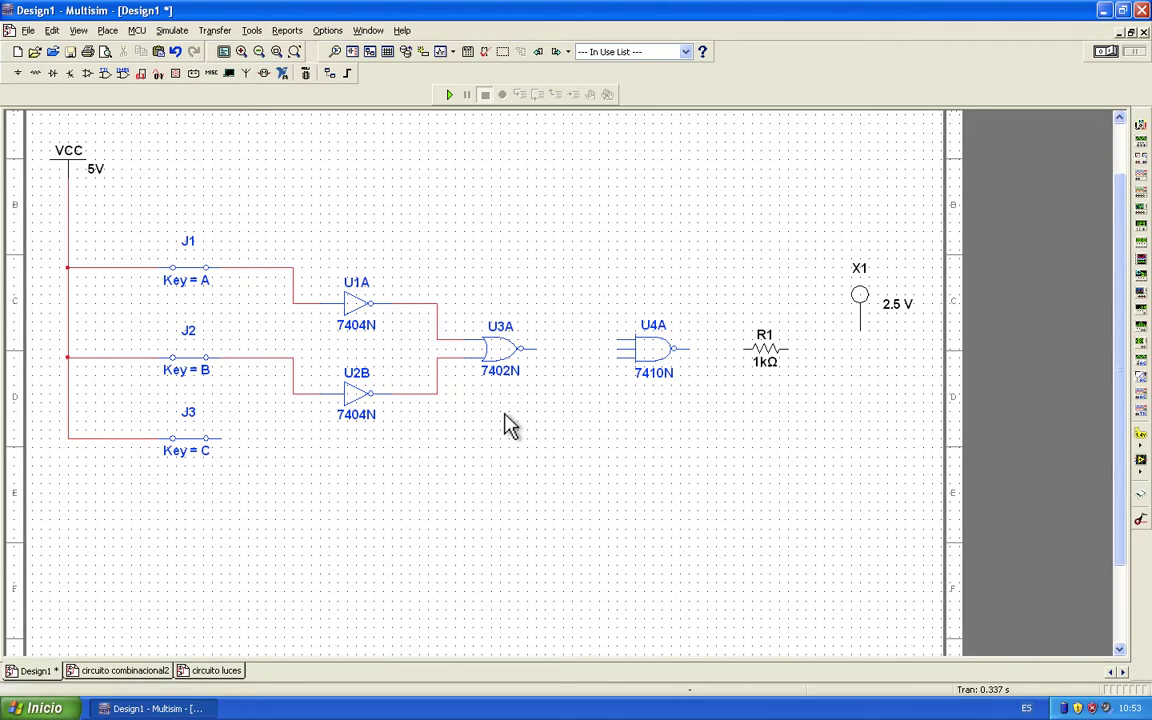
Lower NAND gate U4A slightly so its upper input lines up with U3A's output, and wire the two together.
click(662, 376)
click(599, 430)
click(537, 349)
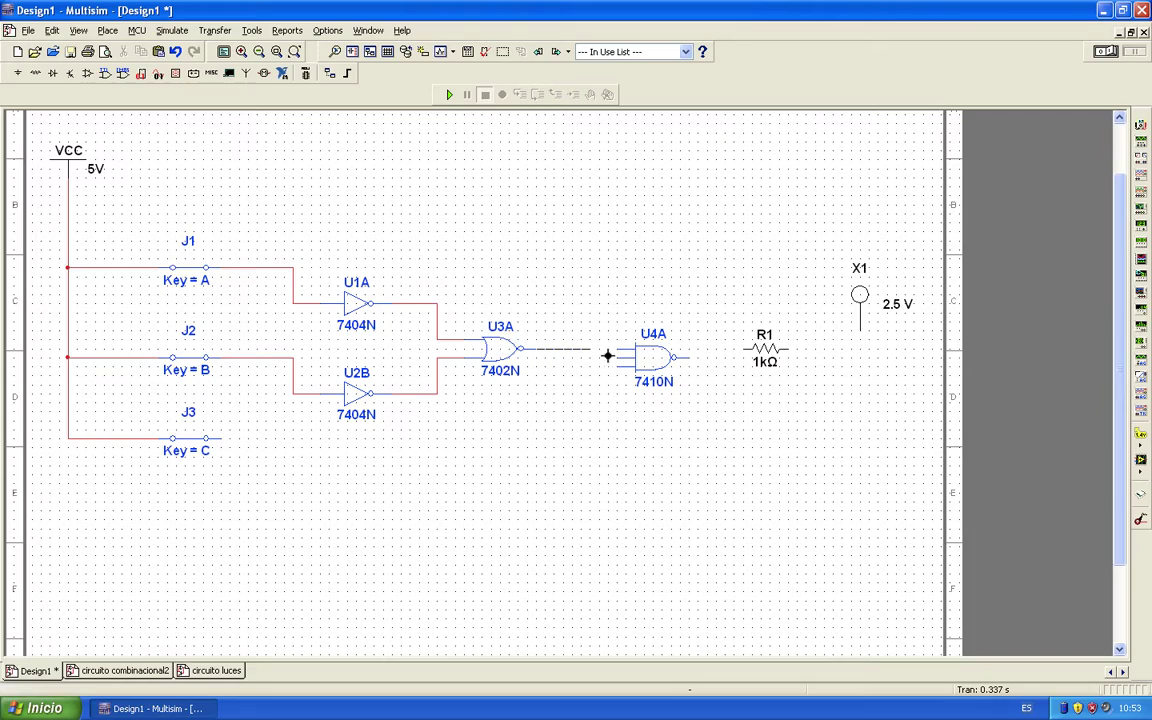
click(625, 355)
Lower resistor R1 to the level of U4A's output, and wire U4A through R1 to probe X1.
click(768, 360)
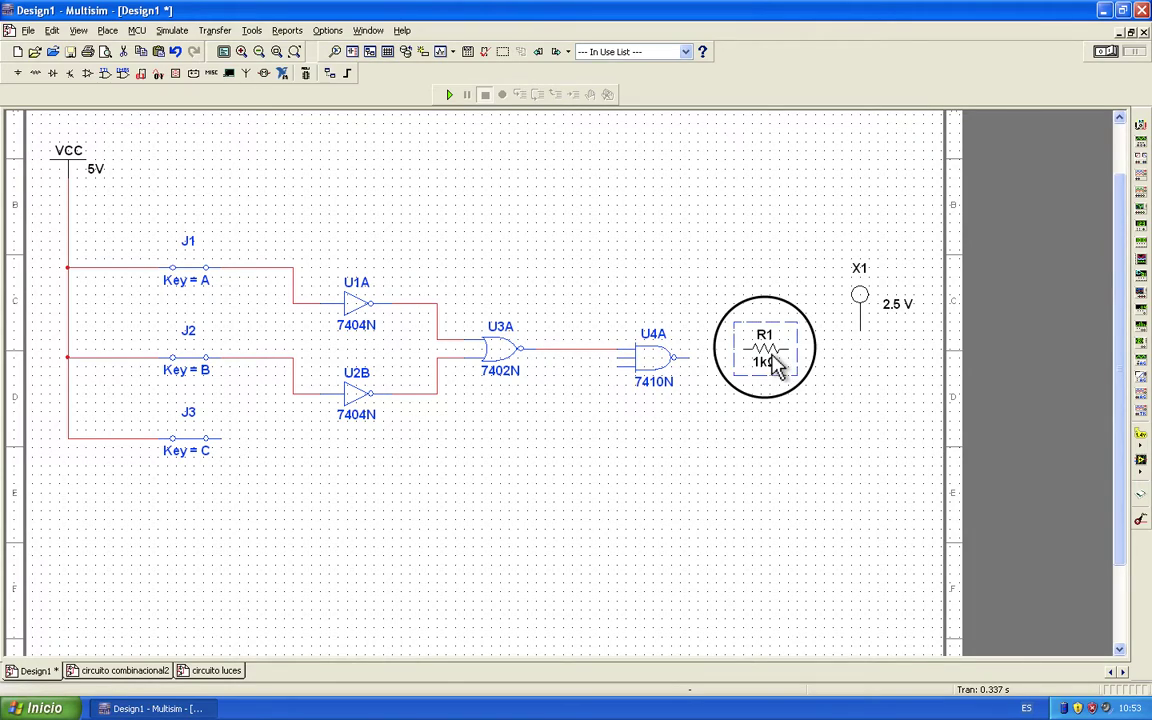
key(Escape)
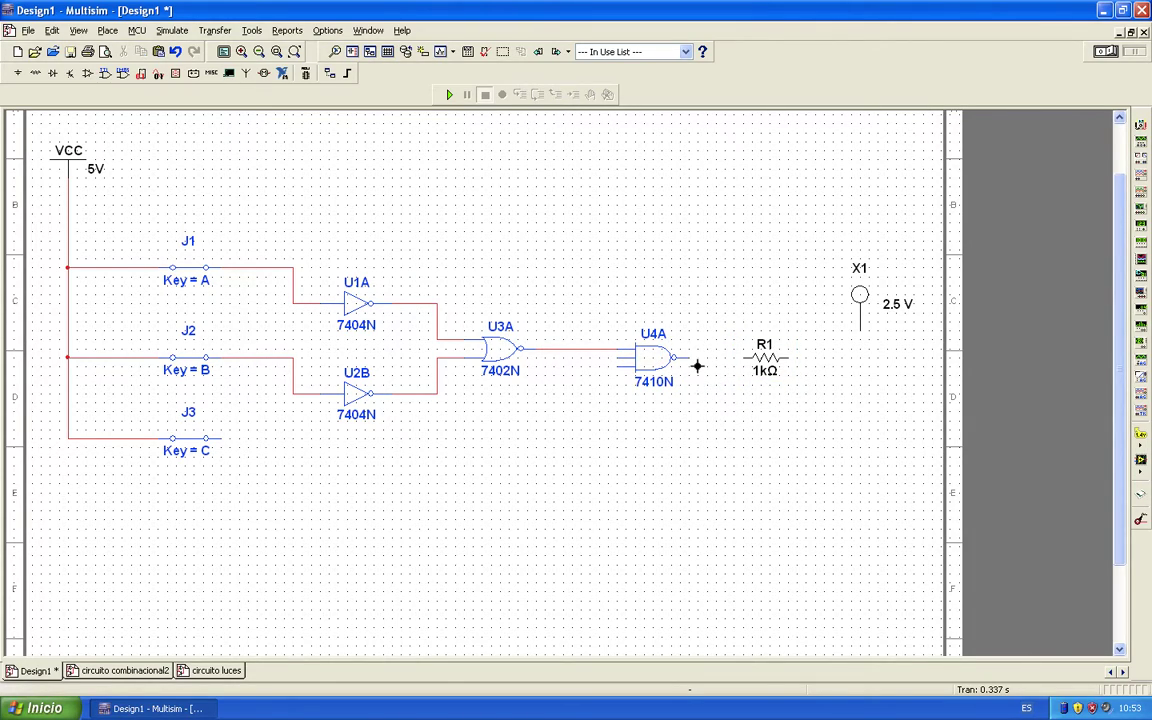
click(697, 366)
click(790, 357)
click(860, 330)
Wire the middle input of U4A to the J2 line at U2B's input, routing the wire below U2B.
click(622, 366)
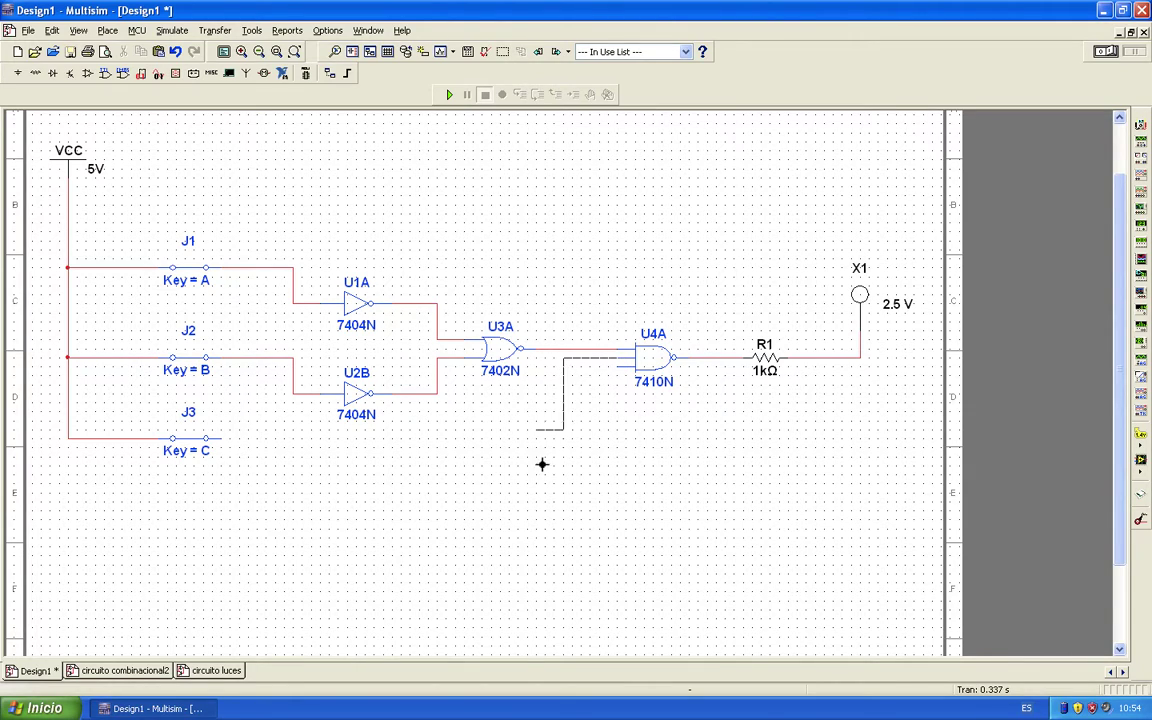
click(299, 434)
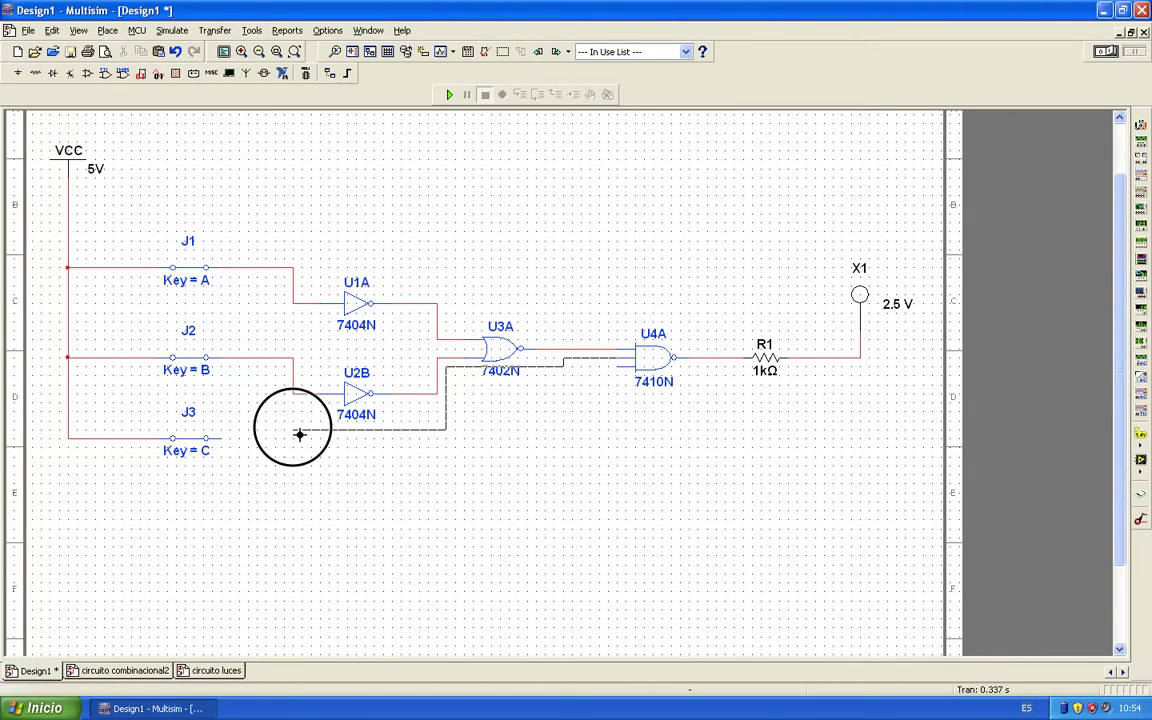
click(300, 401)
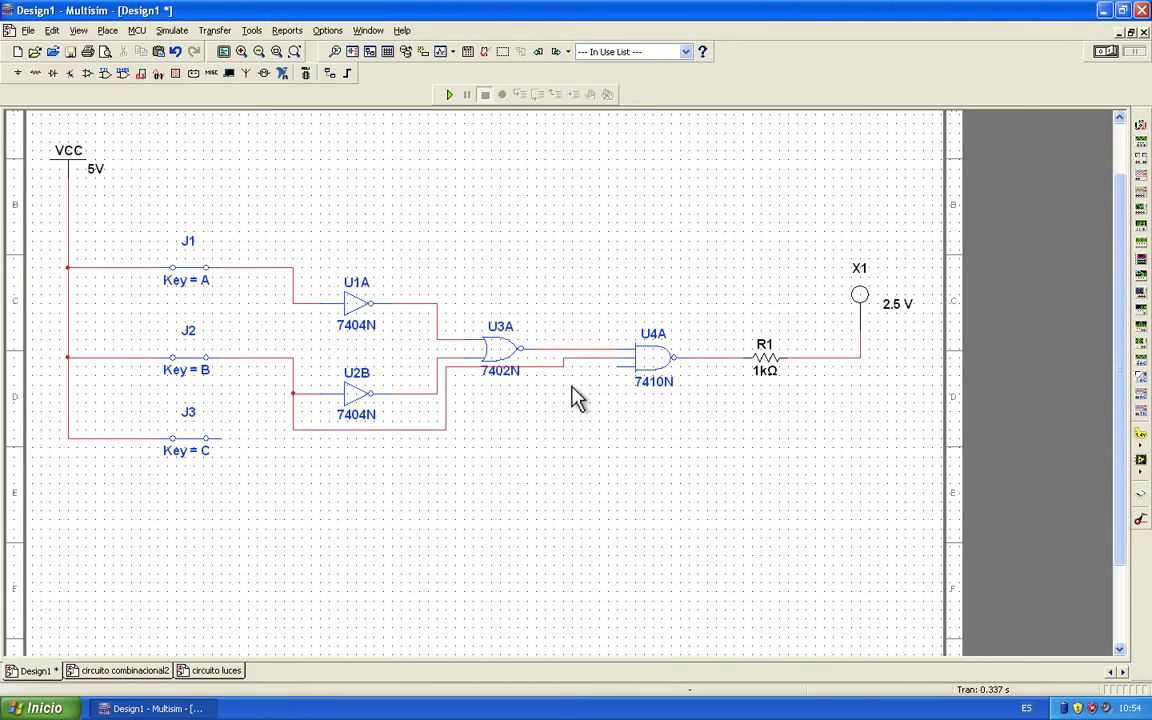
Wire the output of switch J3 to the lowest input of U4A, with a bend just before the gate.
click(229, 448)
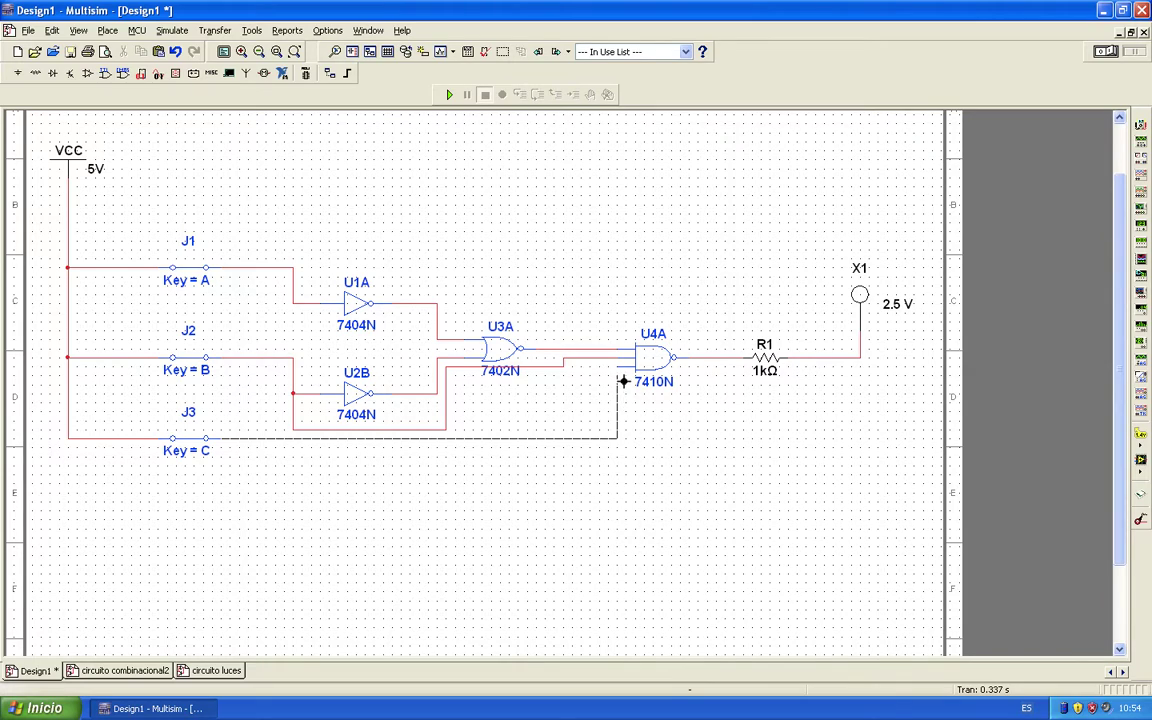
click(567, 386)
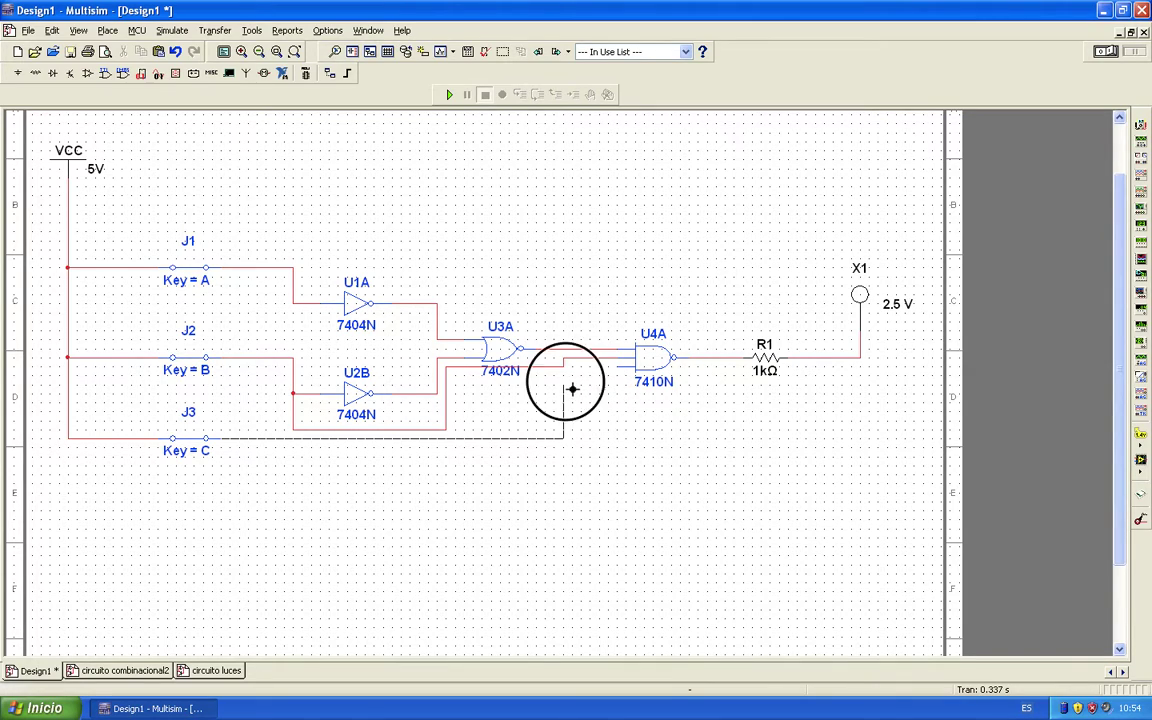
click(625, 376)
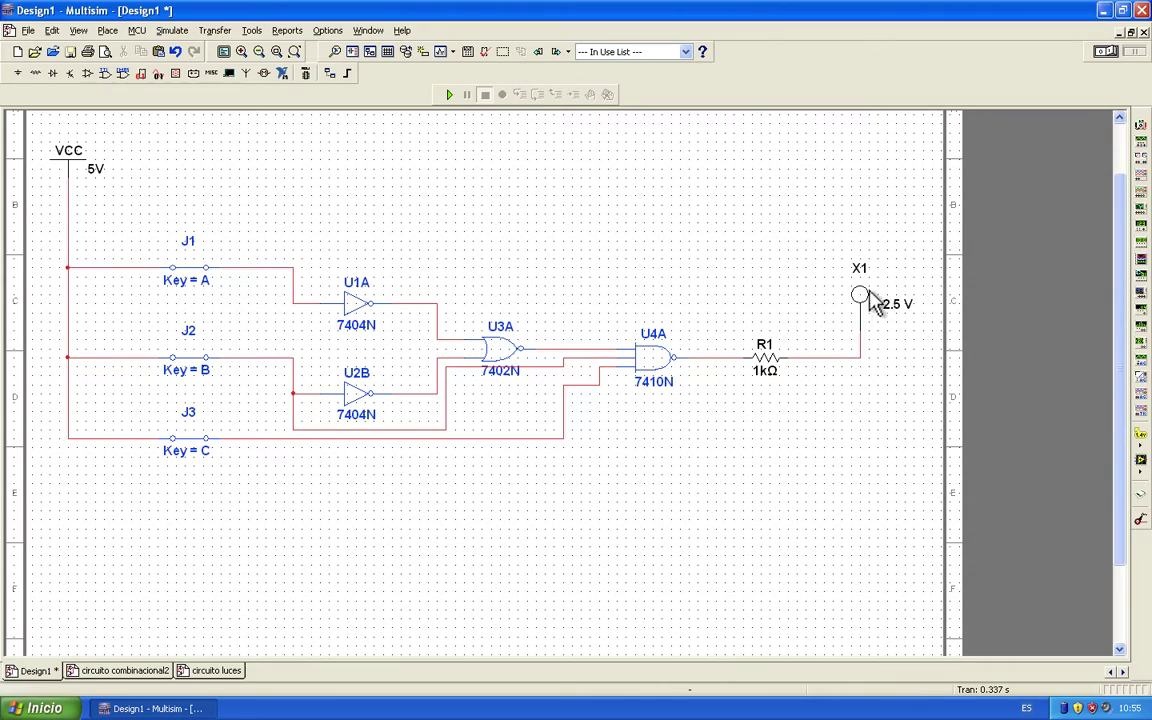
Set the resistance of R1 to 220 Ω.
double_click(772, 362)
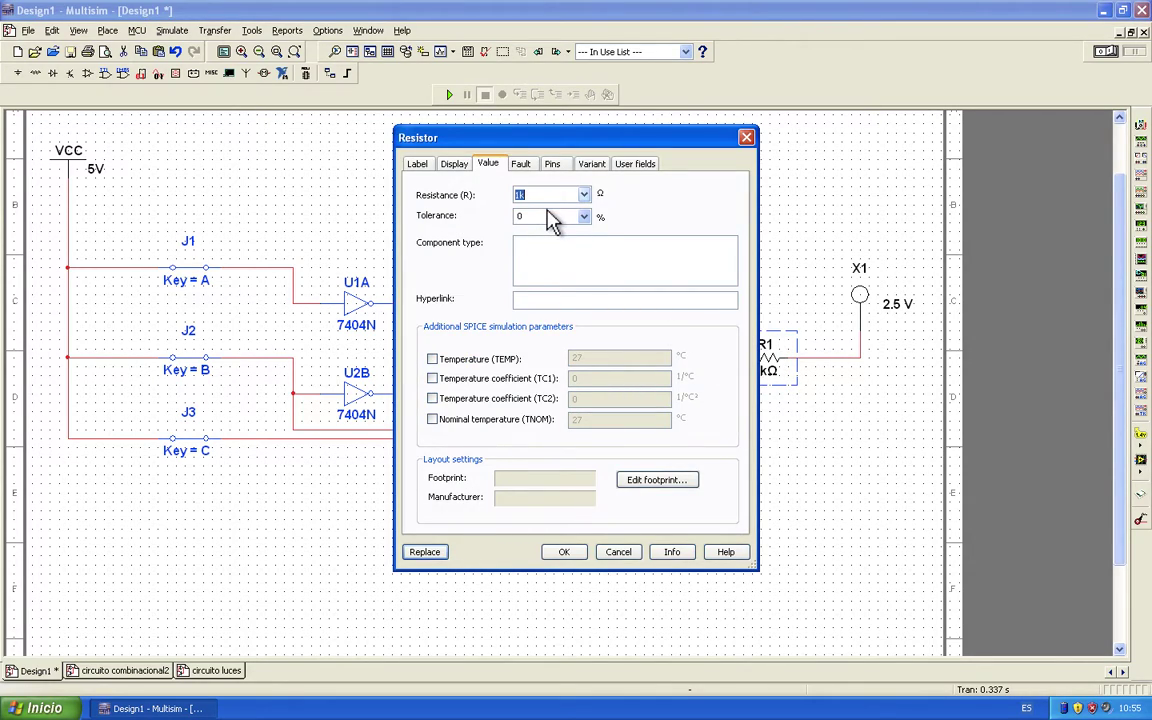
text(220)
key(Return)
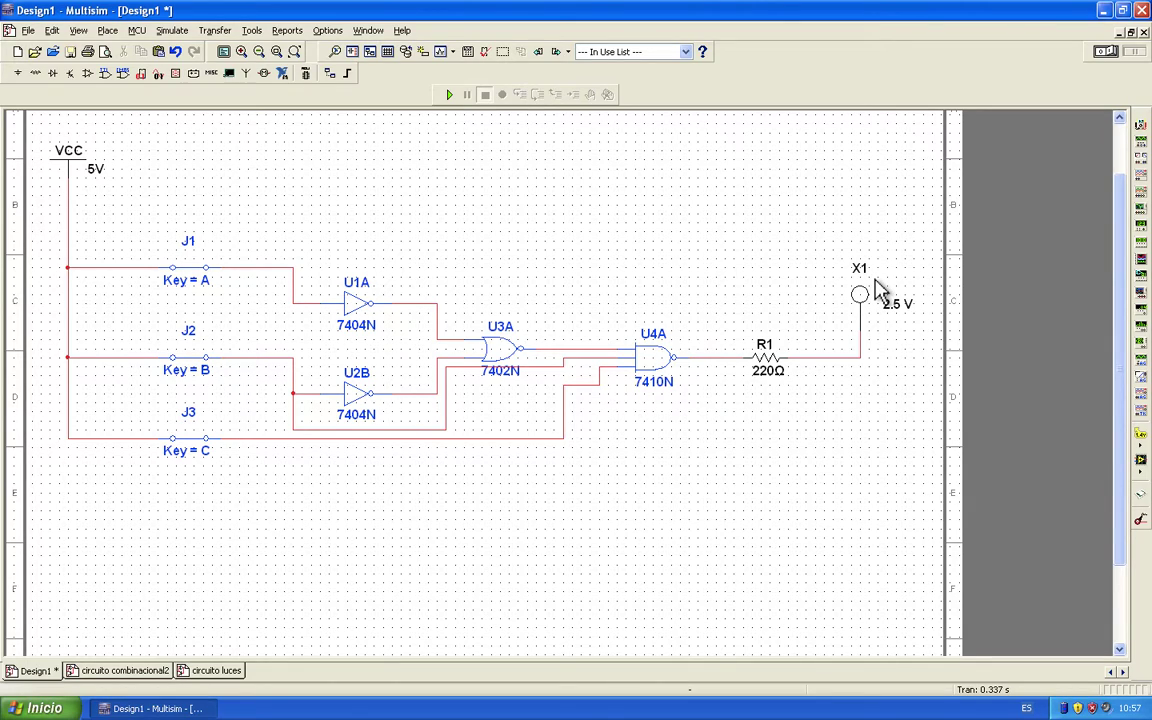
click(863, 291)
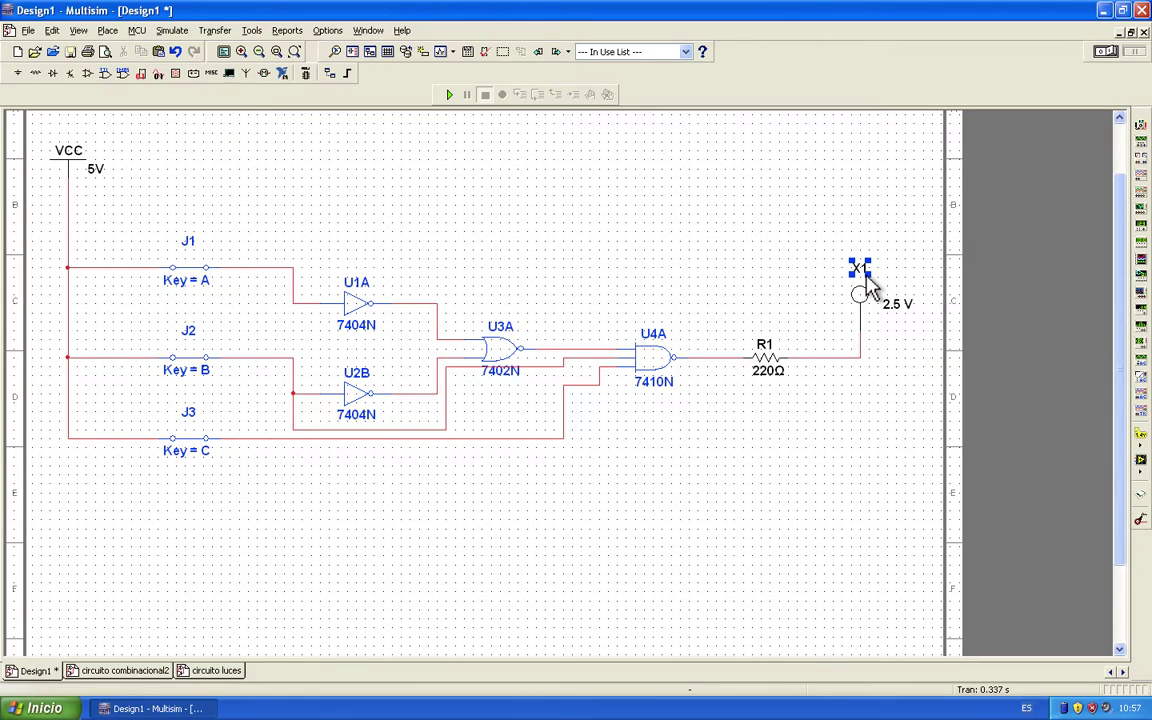
click(617, 540)
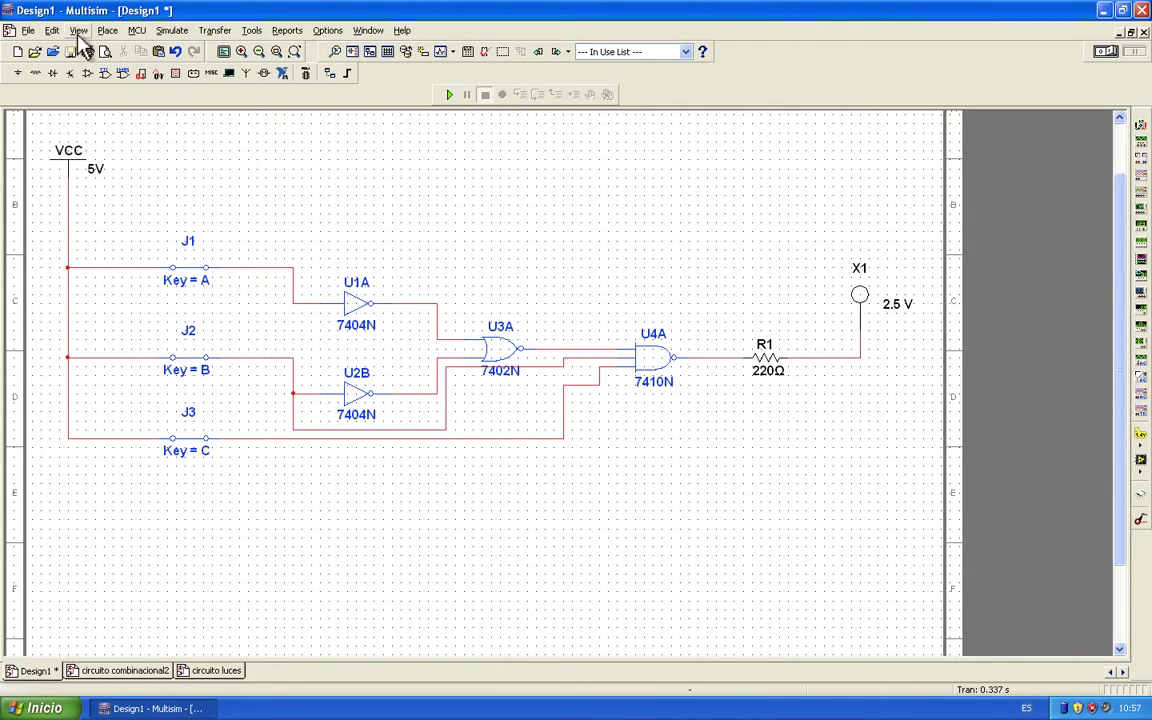
Place a comment reading "variable_de_salida" and position its pin just above and beside probe X1.
click(108, 31)
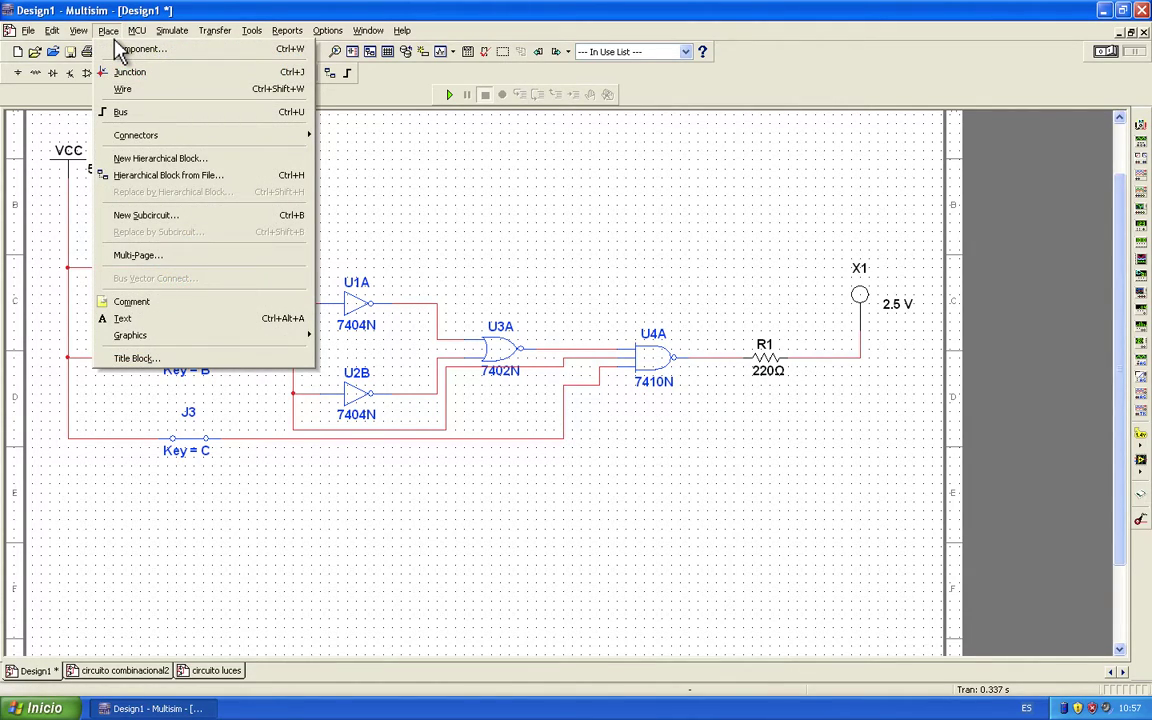
click(150, 301)
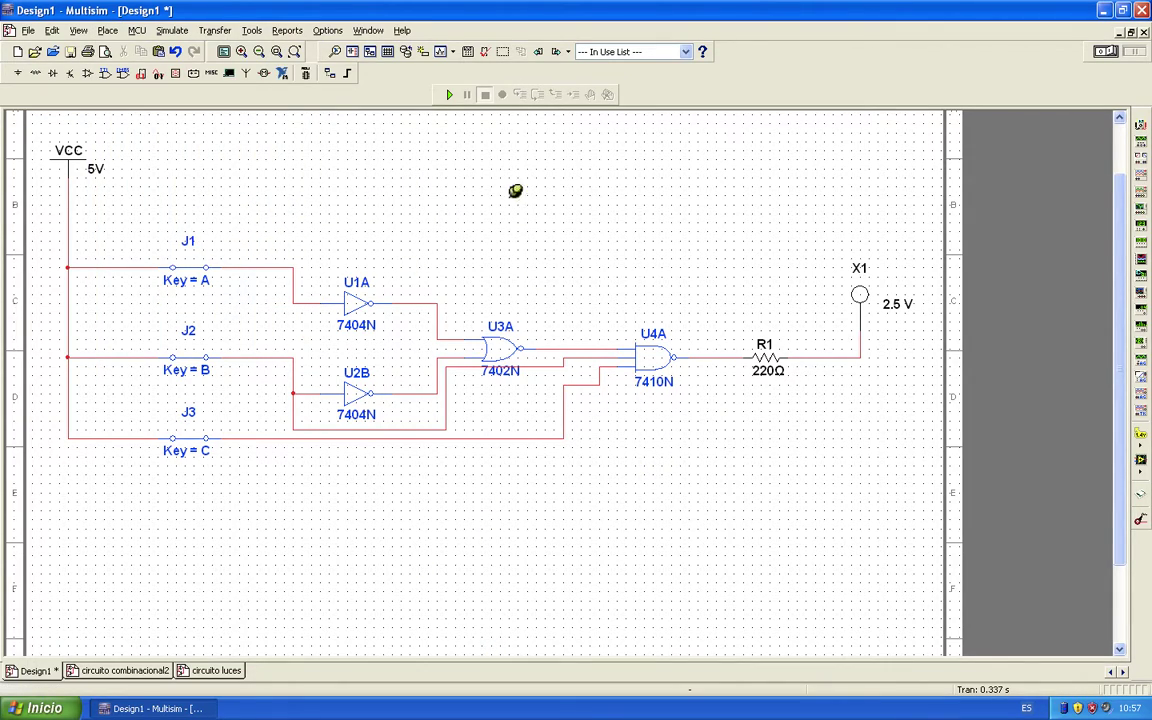
click(832, 219)
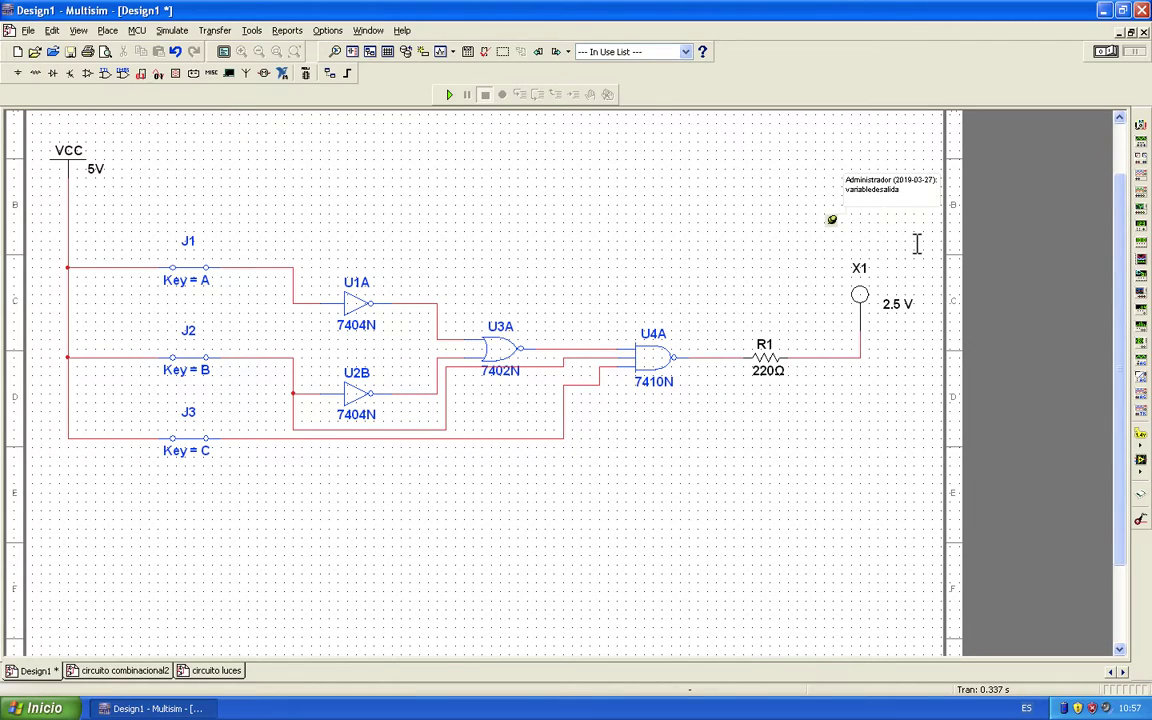
click(882, 190)
drag(886, 197, 889, 198)
click(836, 230)
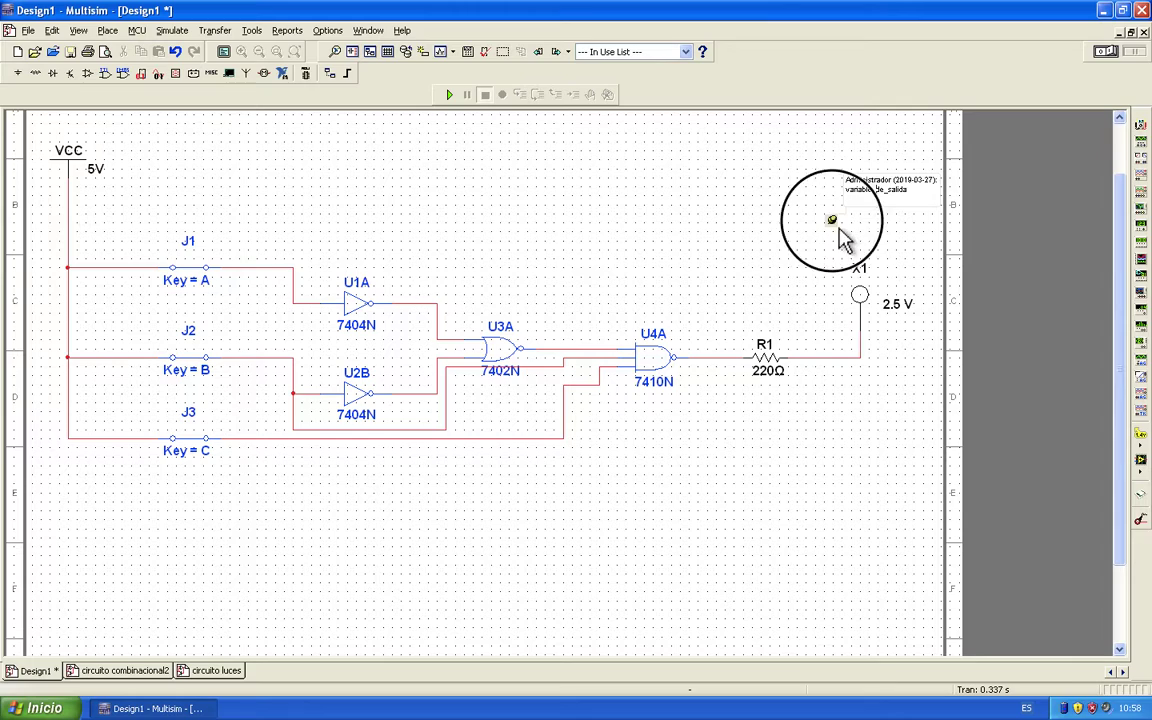
click(830, 236)
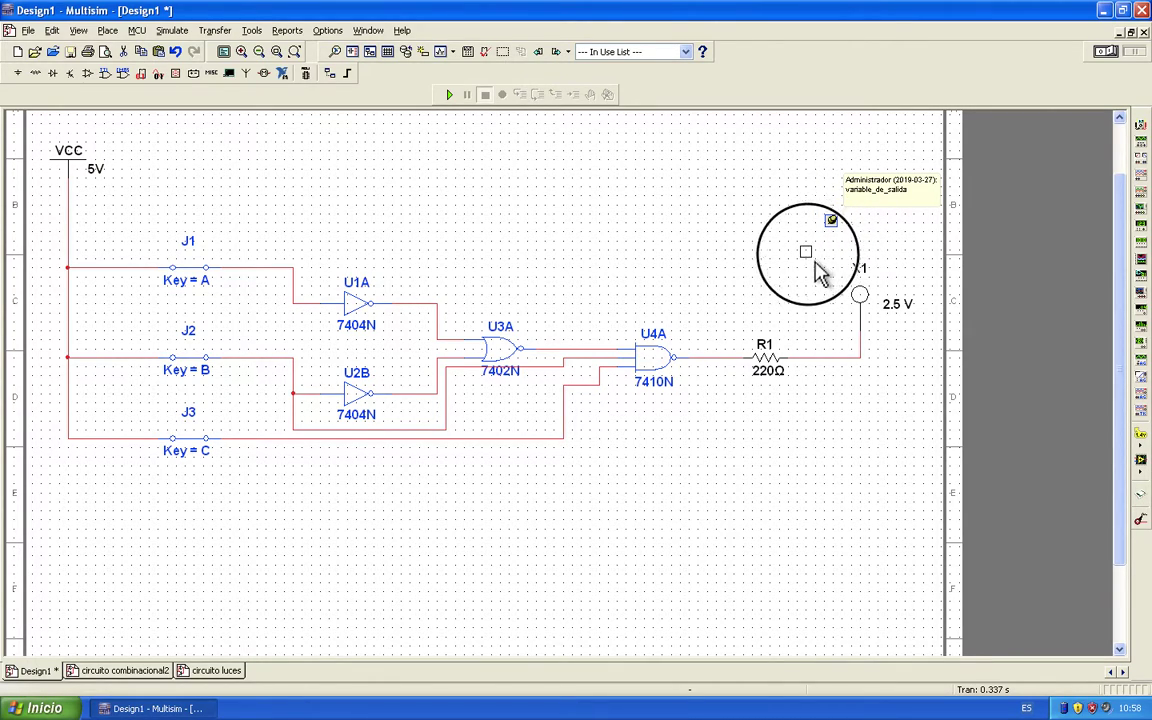
drag(808, 262, 830, 270)
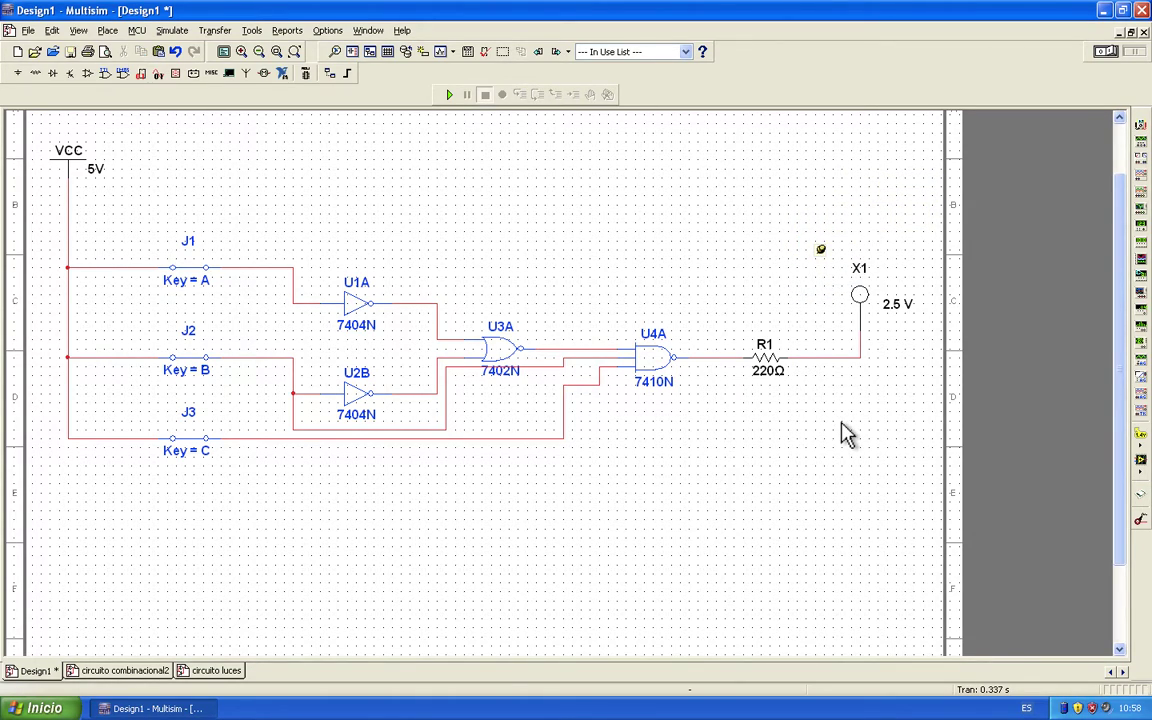
mouse_move(828, 258)
Simulate the circuit, open and reclose switch J1, open switch J2 to test probe X1, and stop the simulation.
click(456, 101)
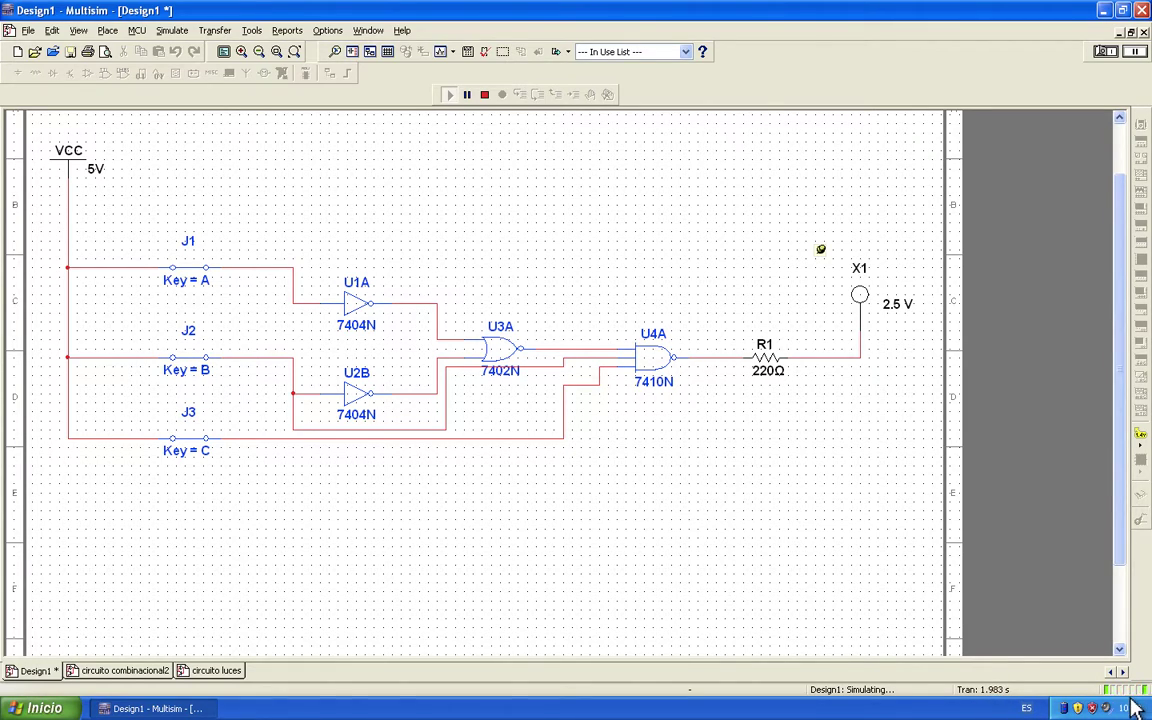
click(505, 531)
key(a)
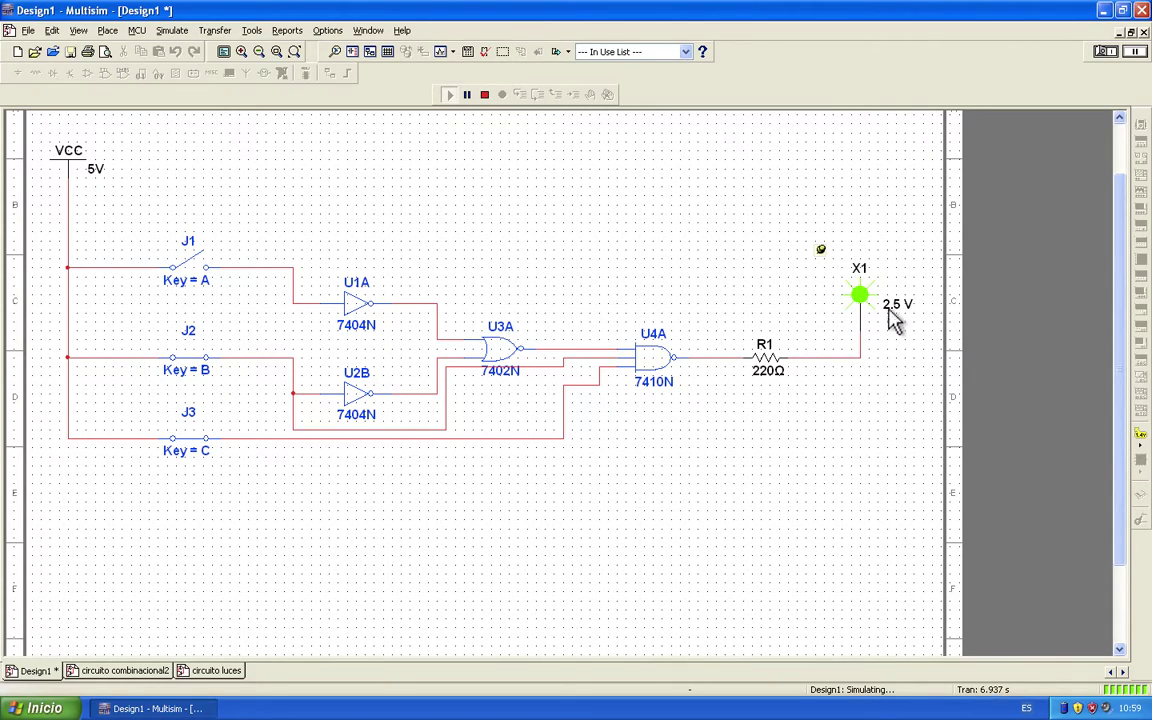
key(a)
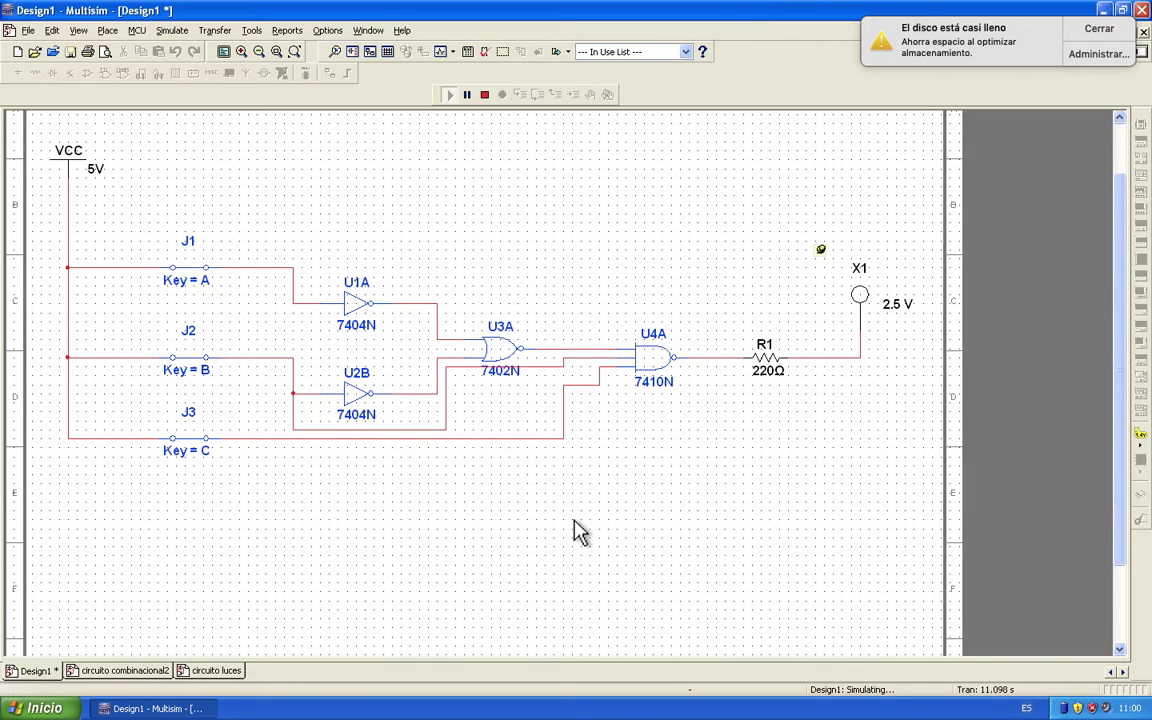
key(b)
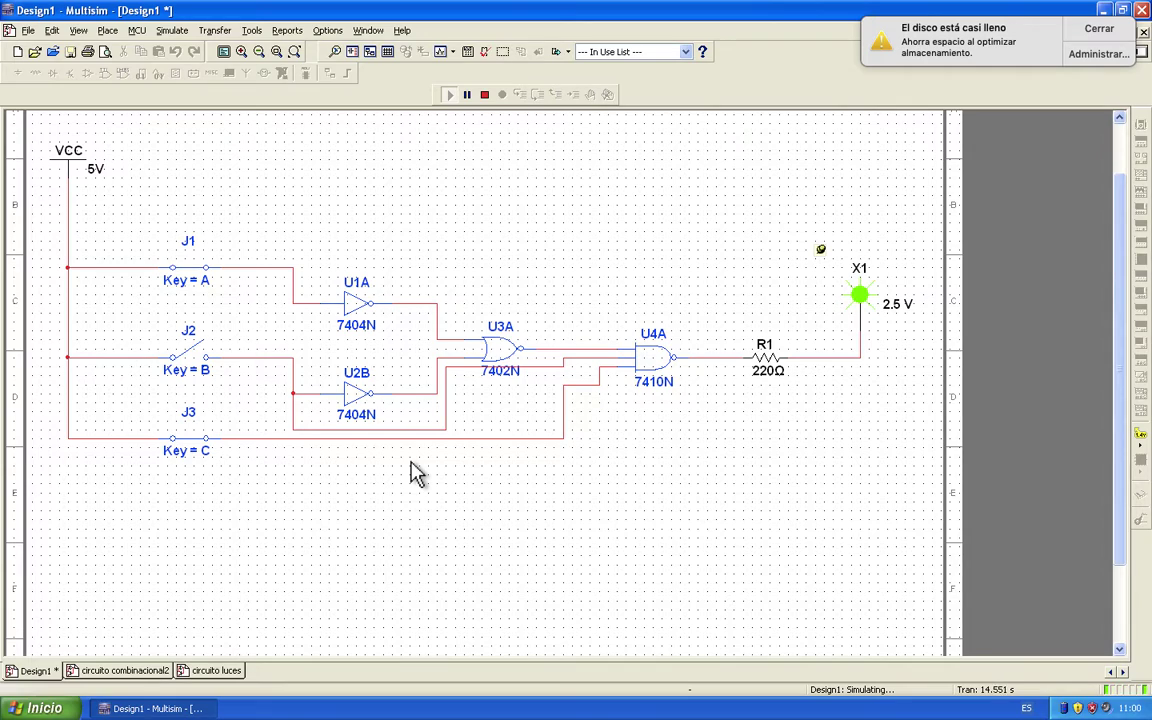
click(485, 94)
Place a multimeter above probe X1 and wire its positive terminal to the line between R1 and X1.
click(1140, 125)
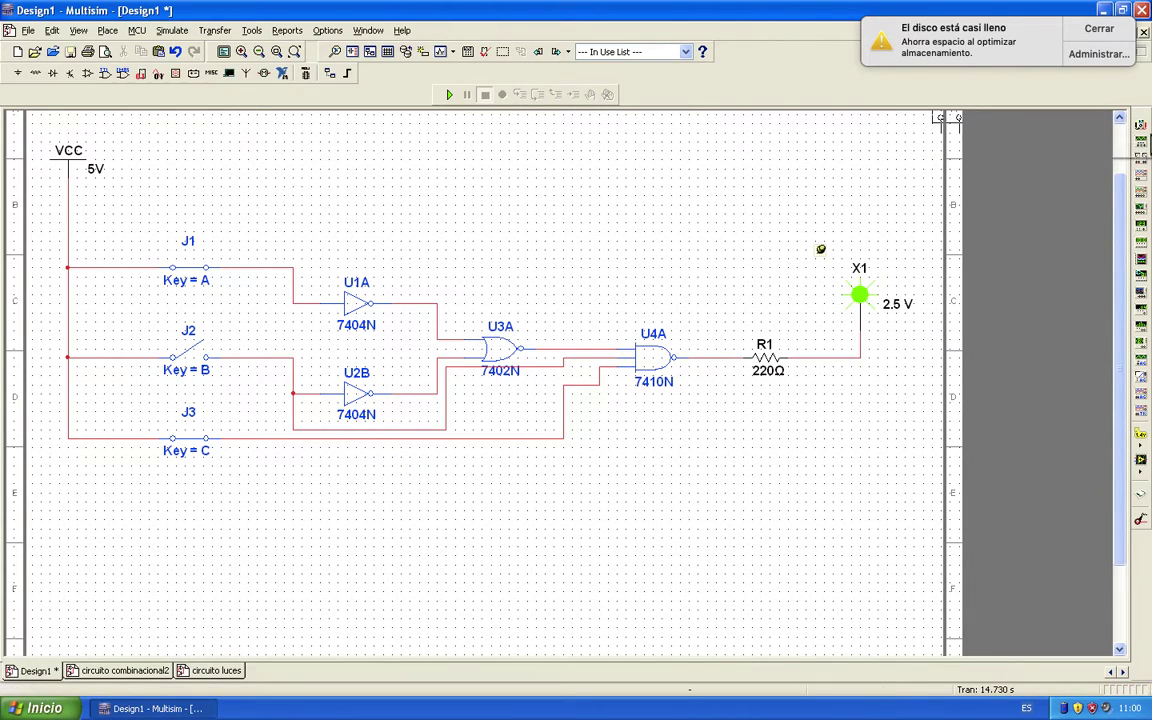
click(820, 207)
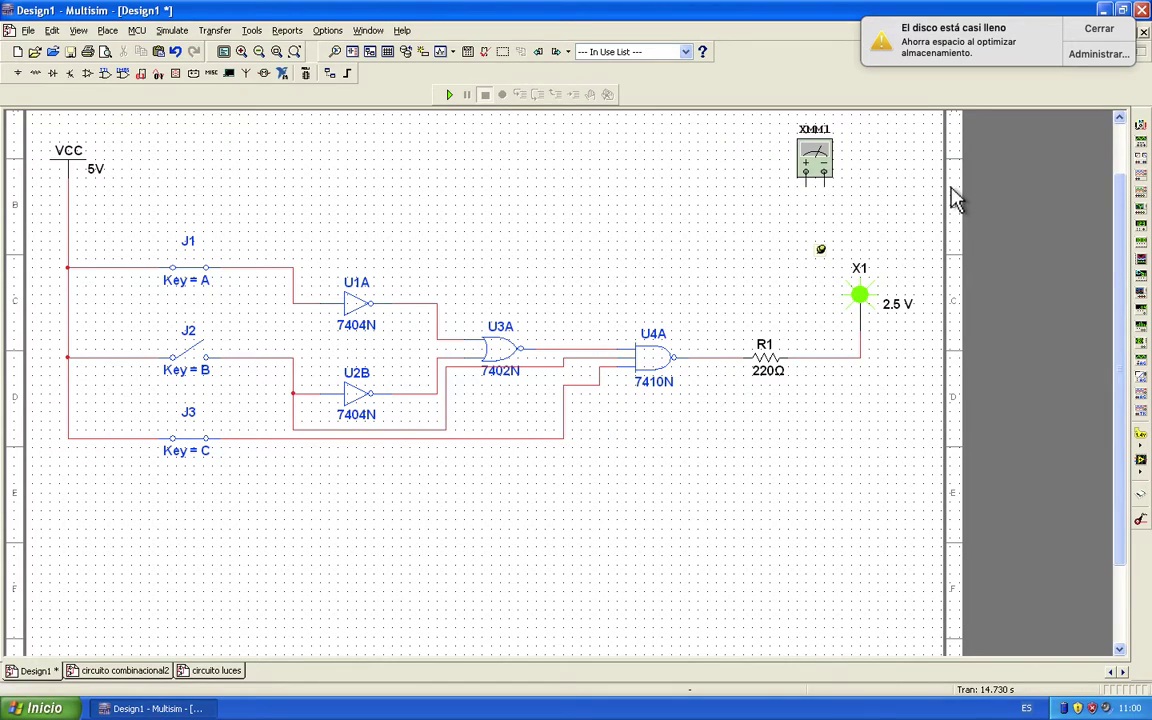
click(806, 178)
click(813, 365)
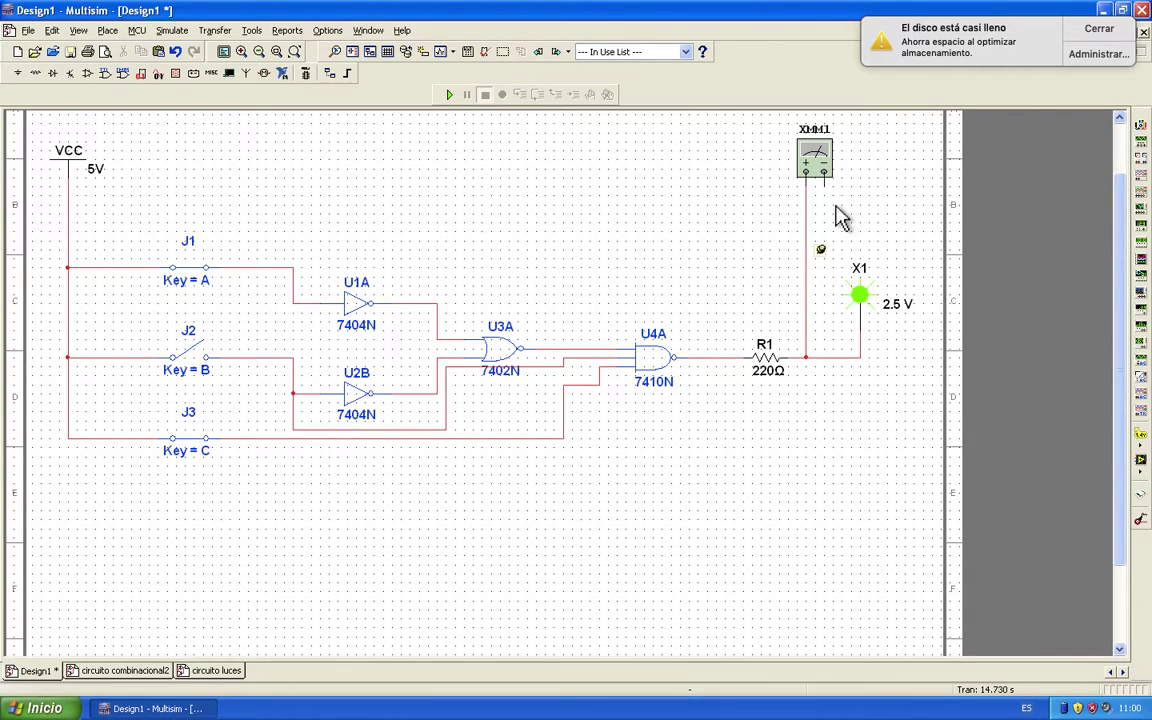
Place a GROUND power source below the multimeter and connect it to the negative terminal.
click(17, 74)
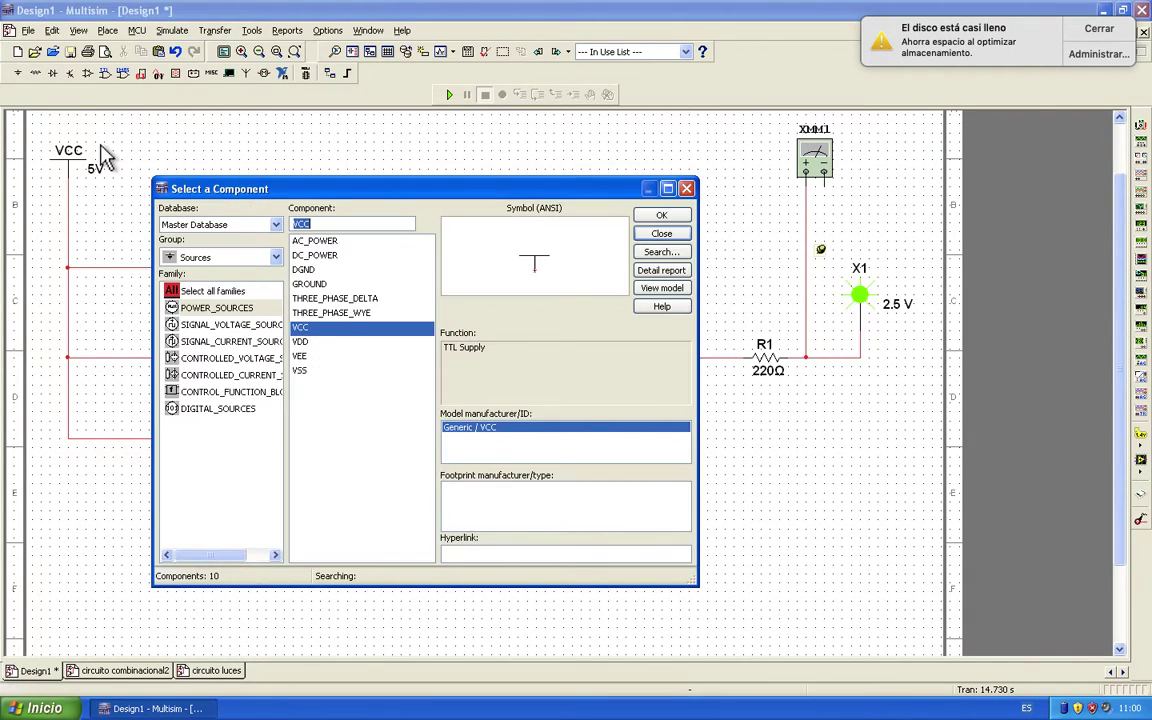
click(312, 284)
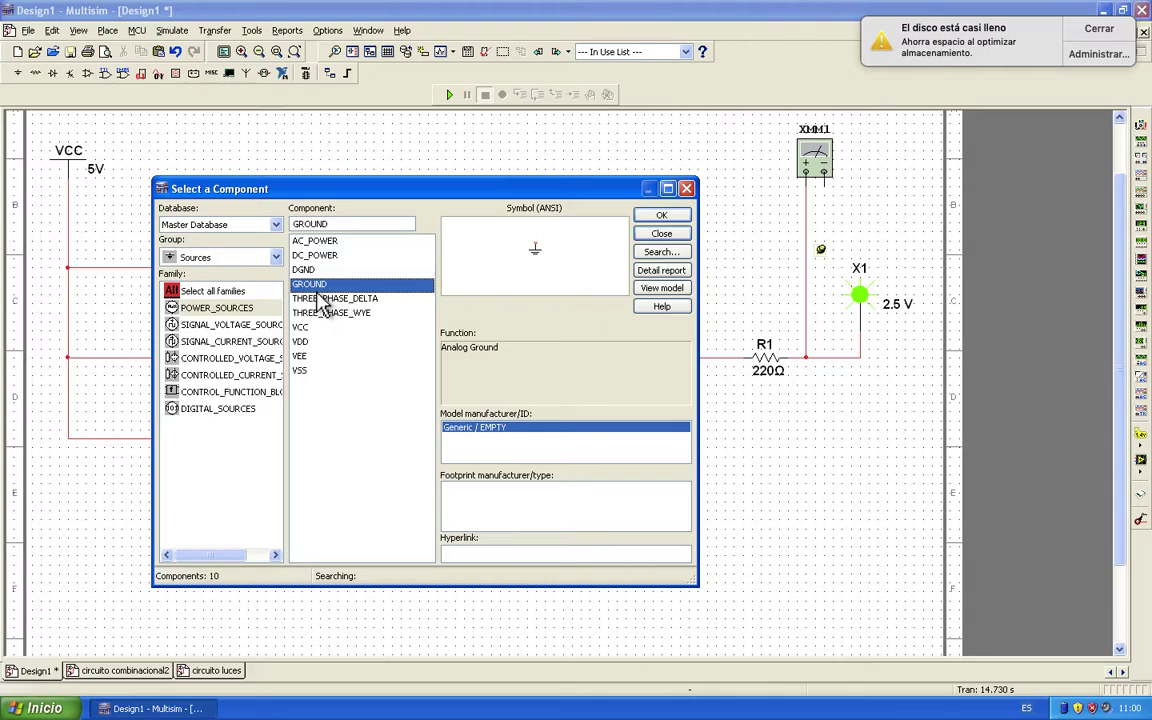
click(662, 216)
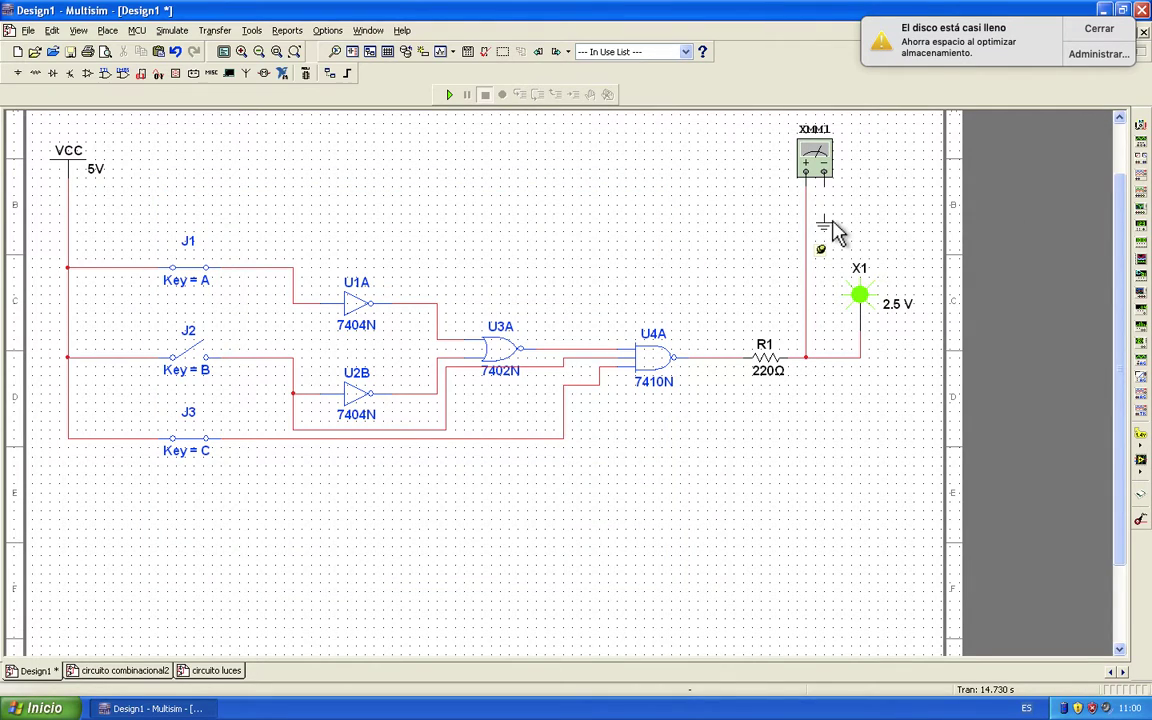
click(826, 222)
click(661, 233)
Show the multimeter's readout in the empty area below R1 and set it to measure DC voltage.
double_click(826, 166)
drag(546, 288, 799, 448)
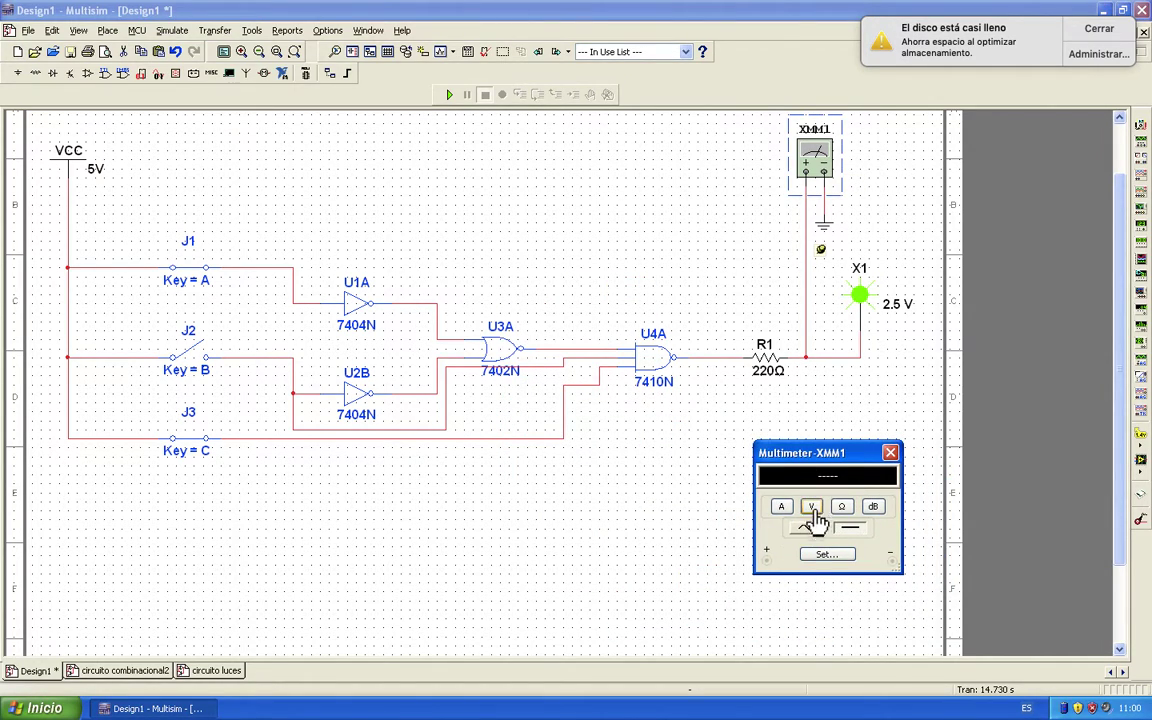
click(812, 507)
click(851, 528)
Simulate the circuit, close switch J2, and open switches J1, J2 and J3 to check the output voltage.
click(455, 98)
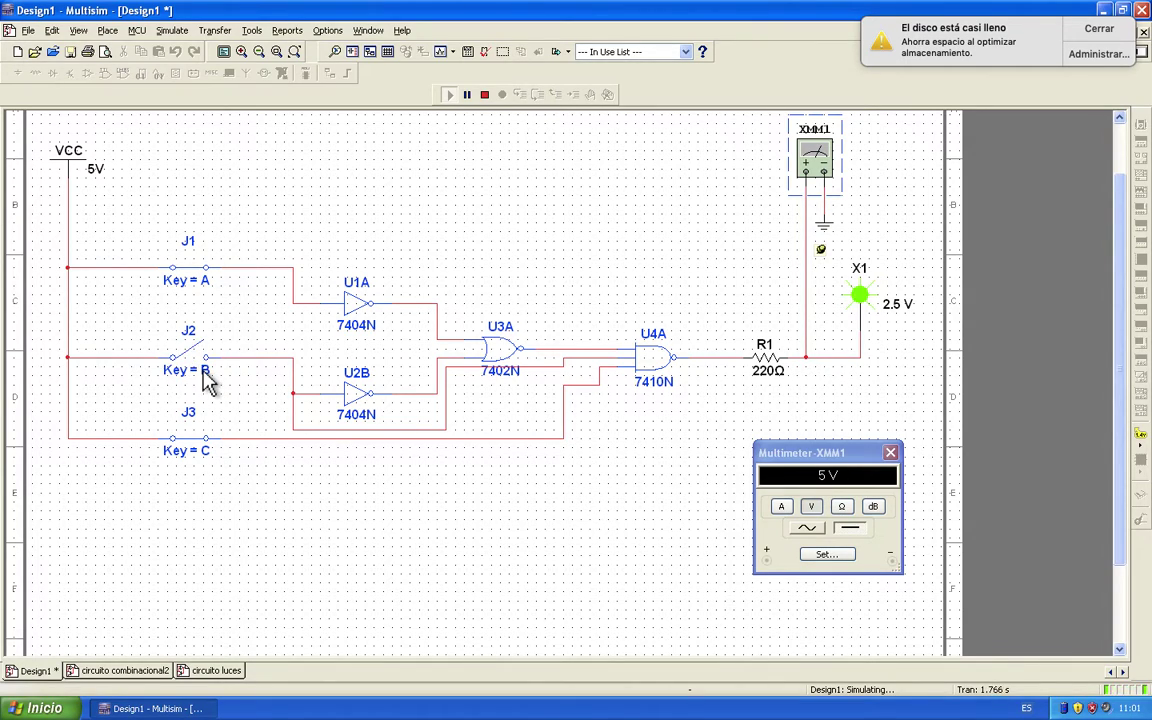
key(b)
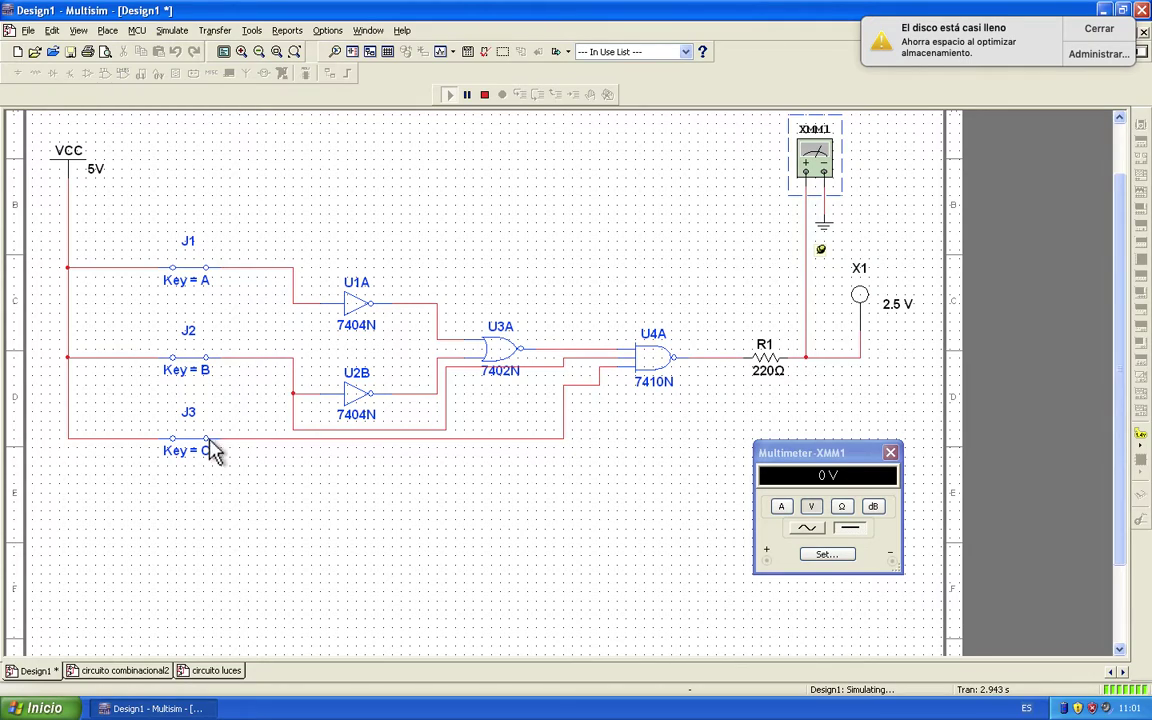
key(a)
key(b)
key(c)
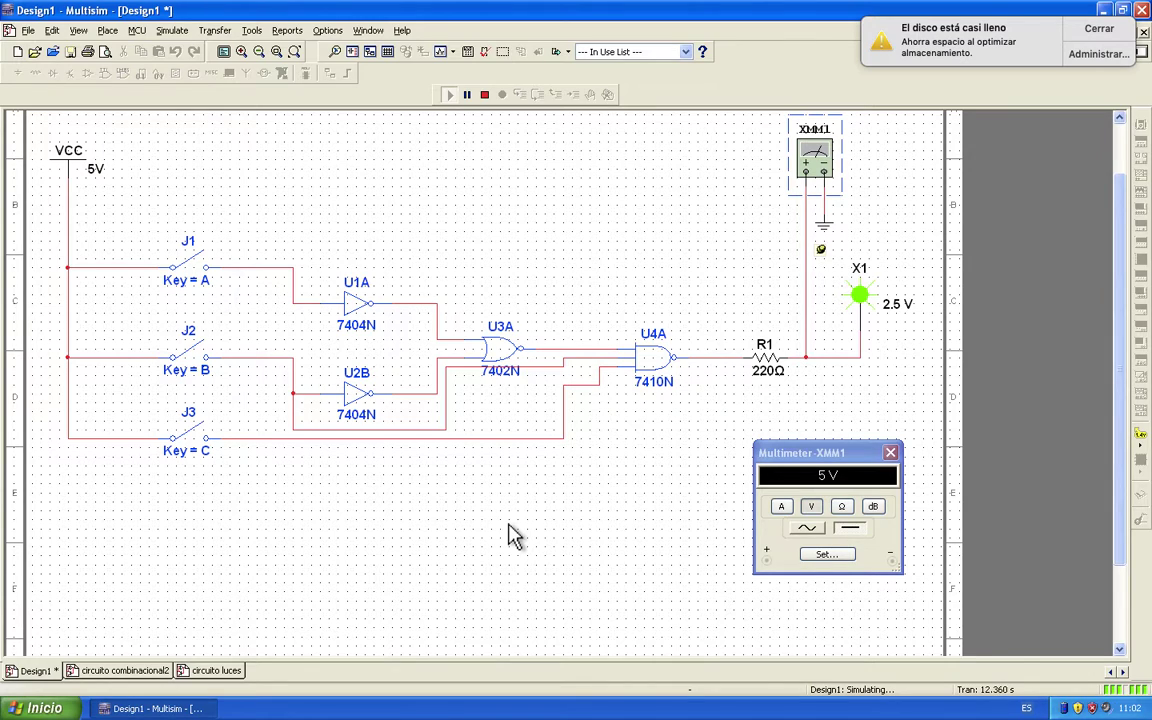
mouse_move(586, 31)
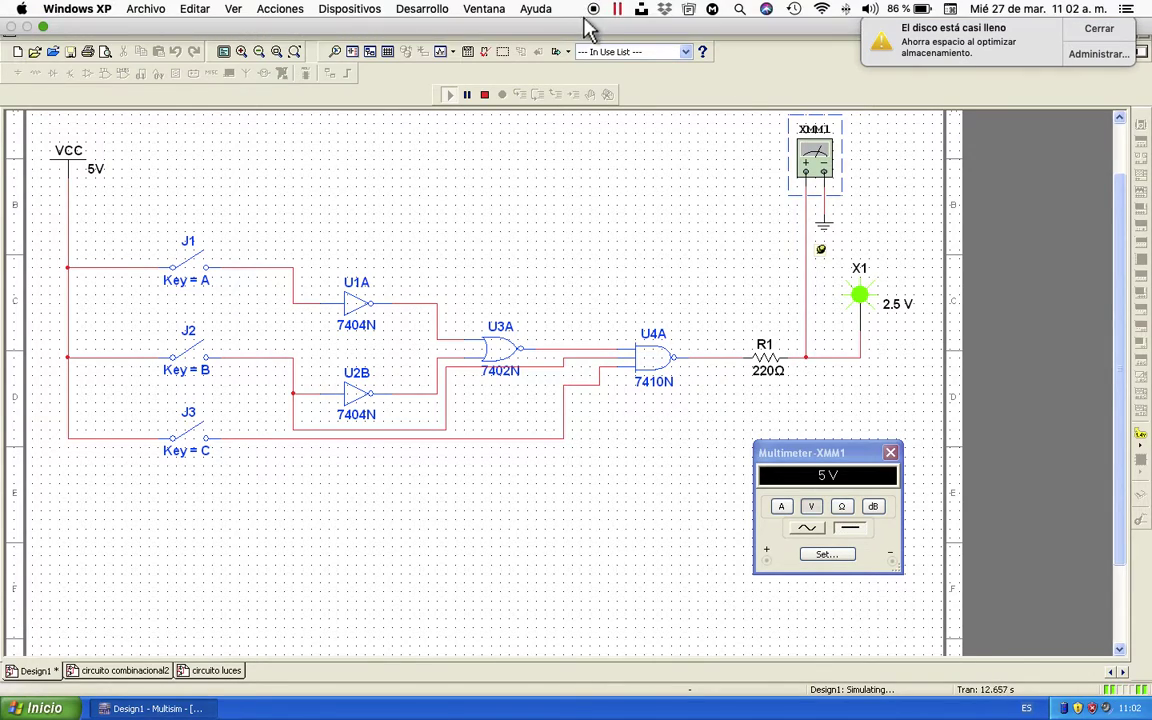